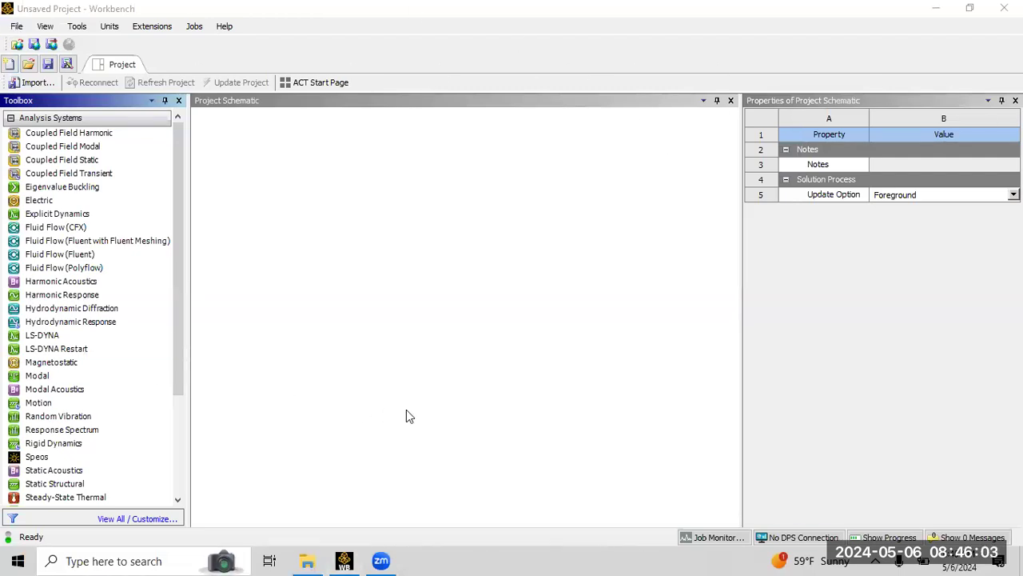
Launch Workbench 2023 R2 from the Windows search.
{"action": "left_click", "coordinate": [89, 560]}
{"action": "type", "text": "workben"}
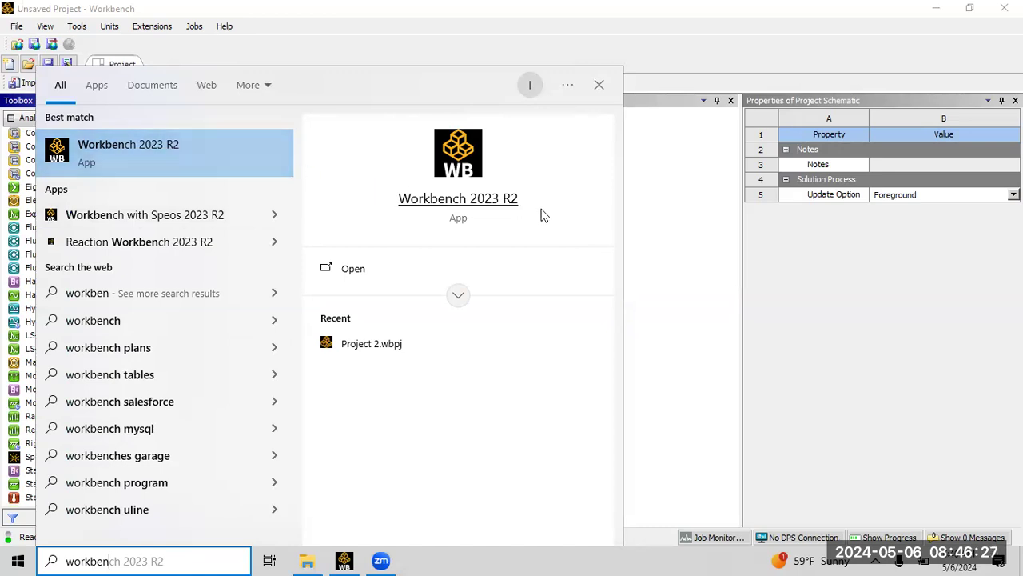
{"action": "left_click", "coordinate": [678, 215]}
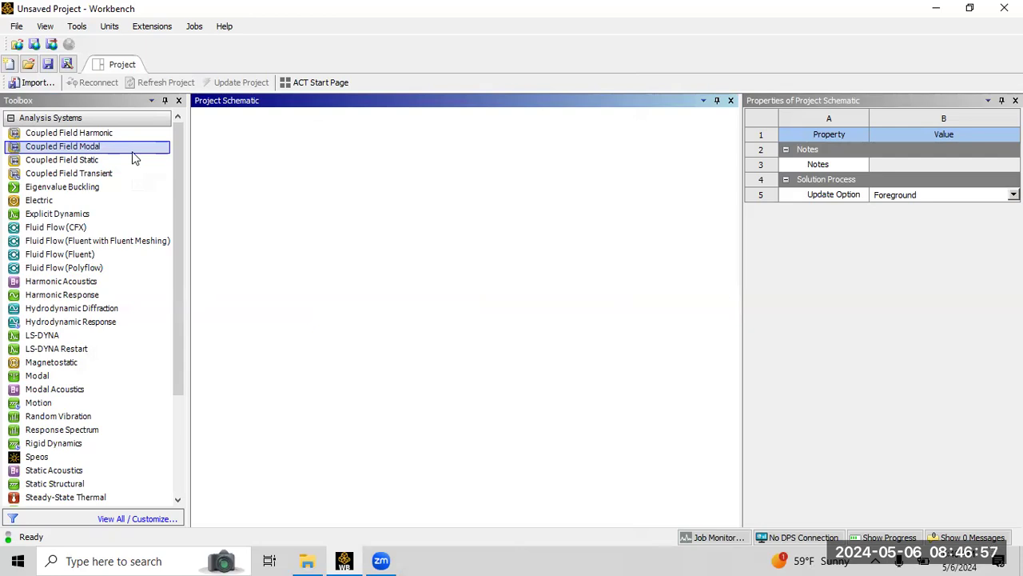
Save the project as NACA0012_Simulation in the Tutorial folder on the Desktop.
{"action": "left_click", "coordinate": [16, 27]}
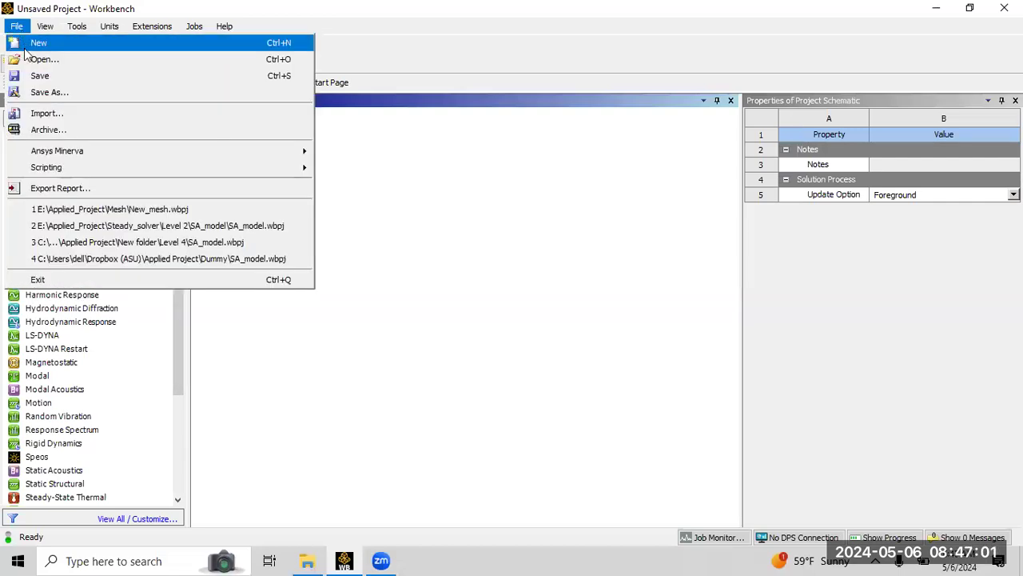
{"action": "left_click", "coordinate": [48, 92]}
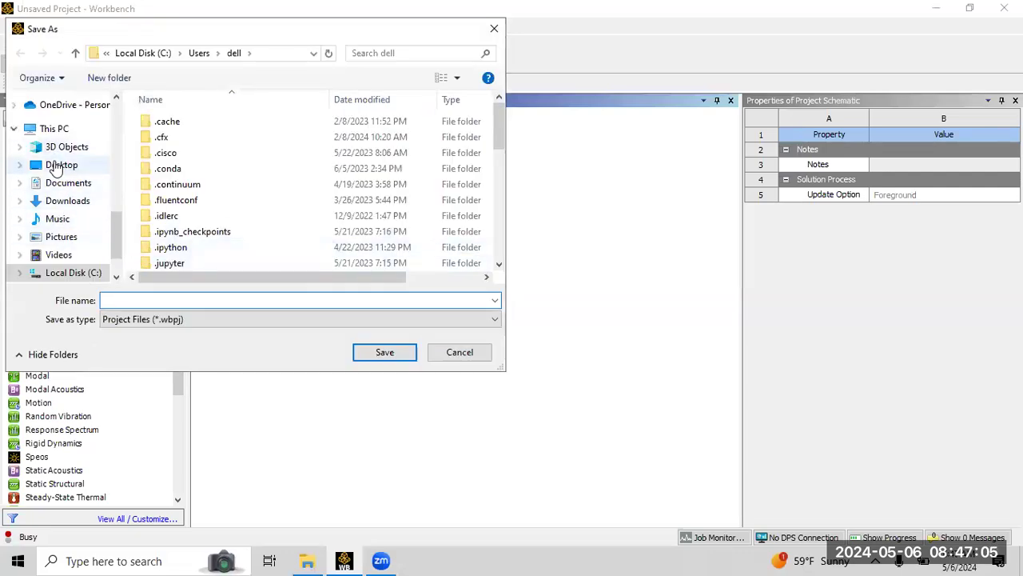
{"action": "left_click", "coordinate": [58, 165]}
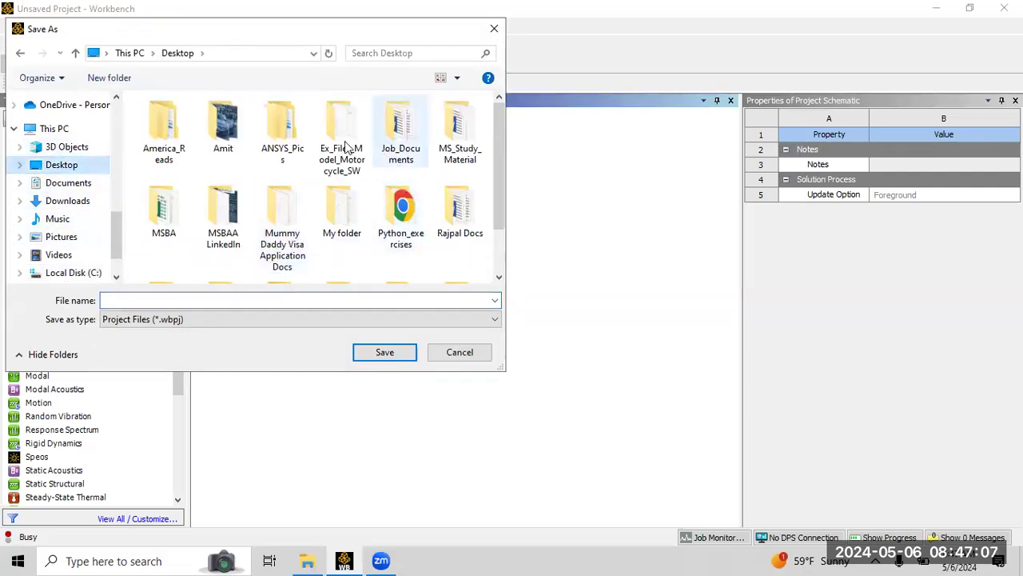
{"action": "scroll", "coordinate": [503, 216], "scroll_direction": "down", "scroll_amount": 2}
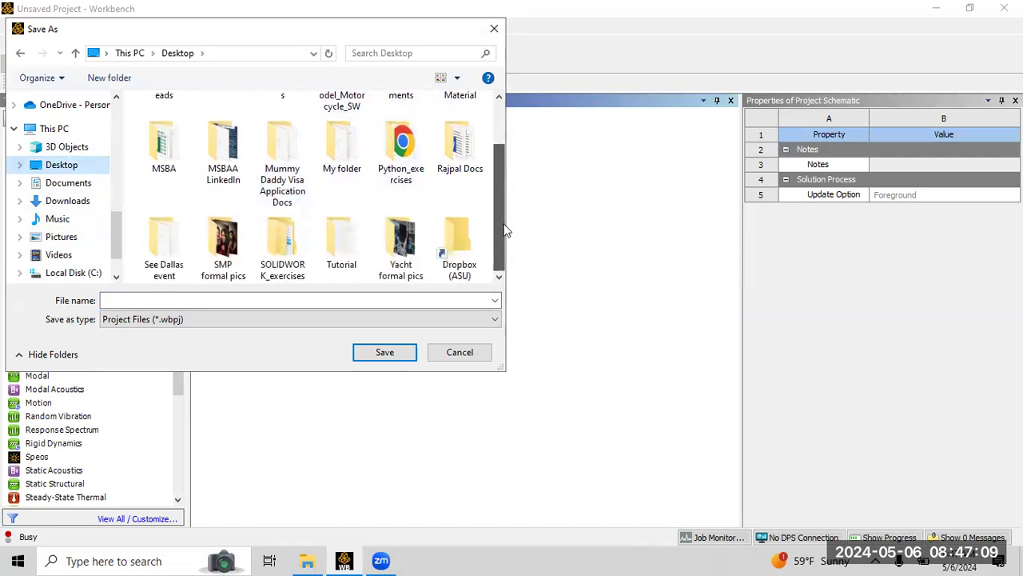
{"action": "double_click", "coordinate": [342, 255]}
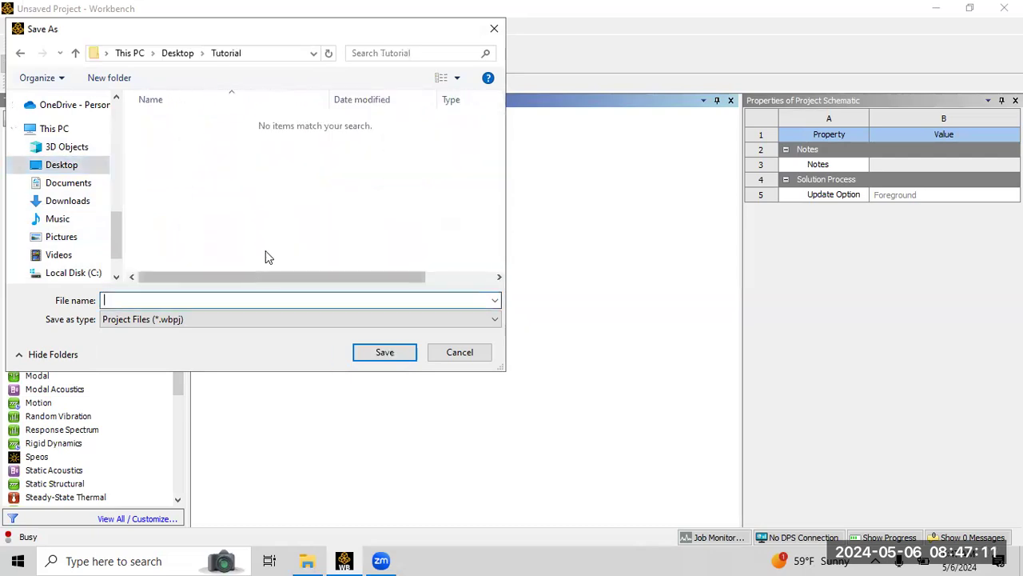
{"action": "type", "text": "An"}
{"action": "type", "text": "NACA"}
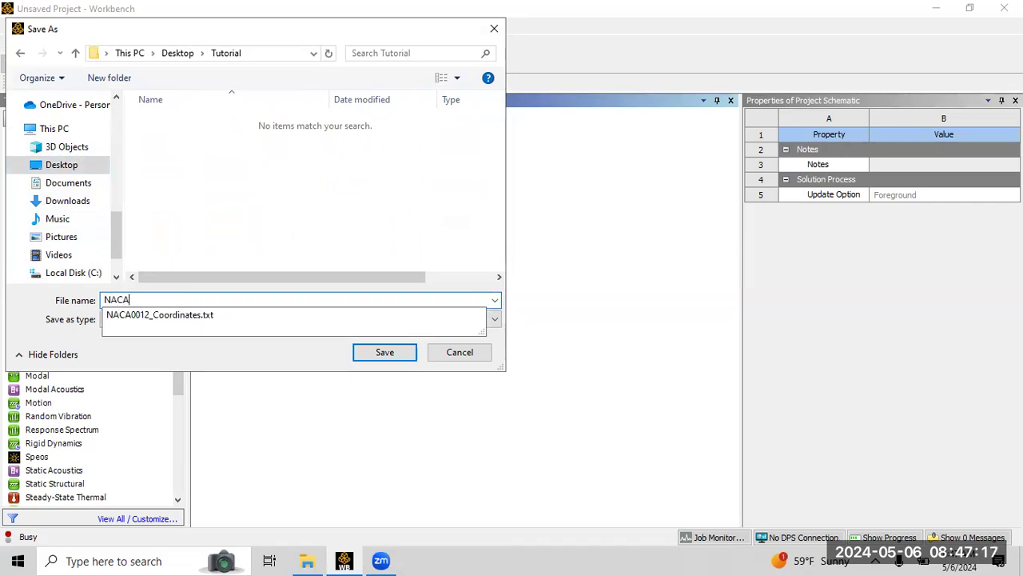
{"action": "type", "text": "0012_S"}
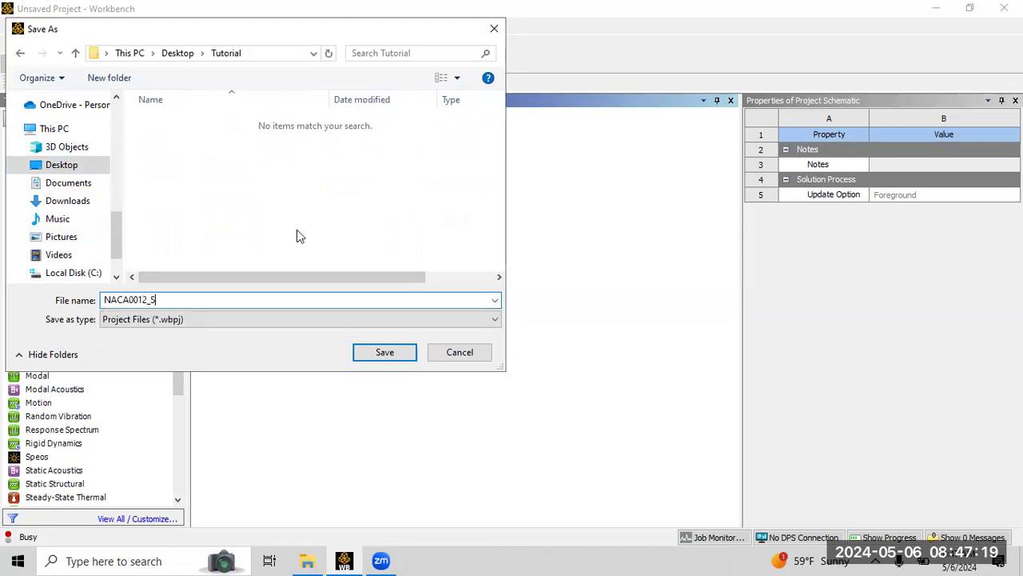
{"action": "type", "text": "imy"}
{"action": "type", "text": "ulation"}
{"action": "key", "text": "Return"}
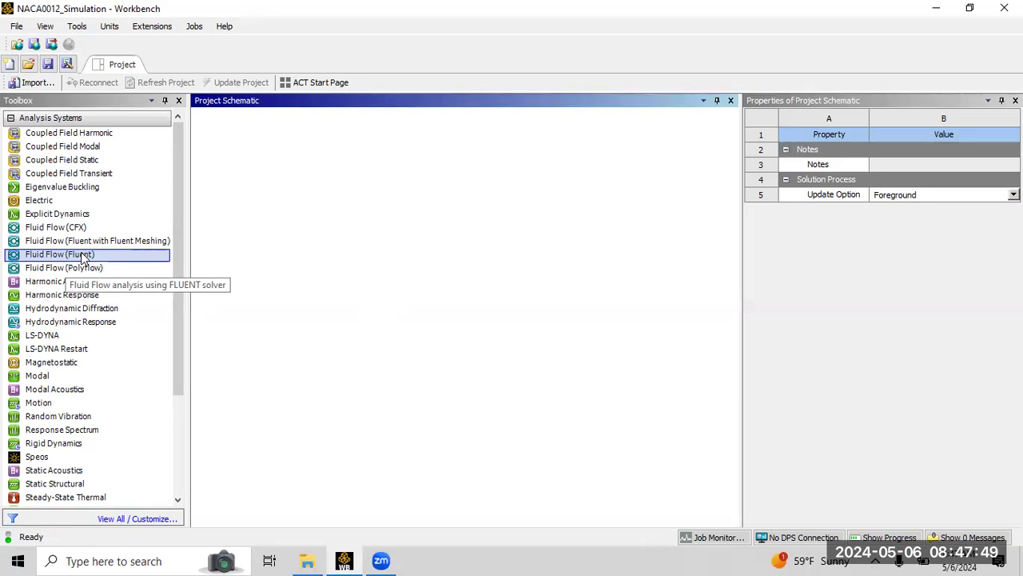
Add a Fluid Flow (Fluent) analysis system to the project schematic and name it NACA0012.
{"action": "left_click_drag", "start_coordinate": [83, 258], "coordinate": [267, 191]}
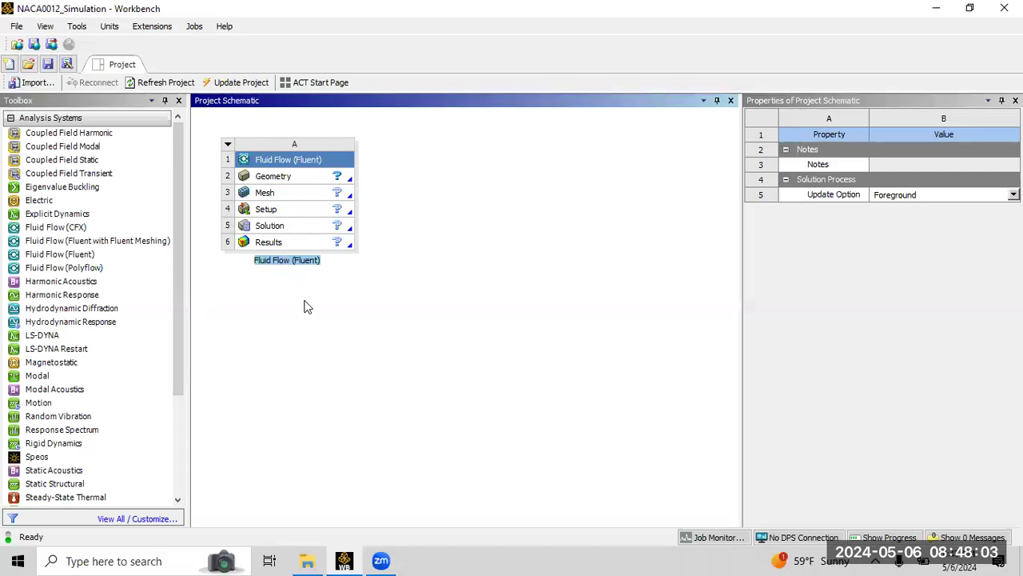
{"action": "type", "text": "NACA"}
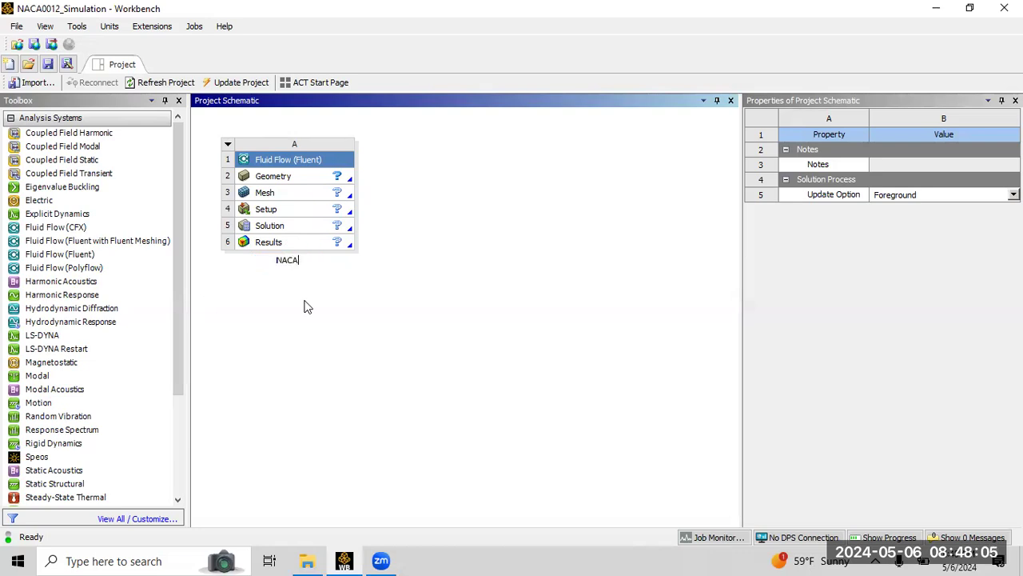
{"action": "type", "text": "0012"}
{"action": "key", "text": "Return"}
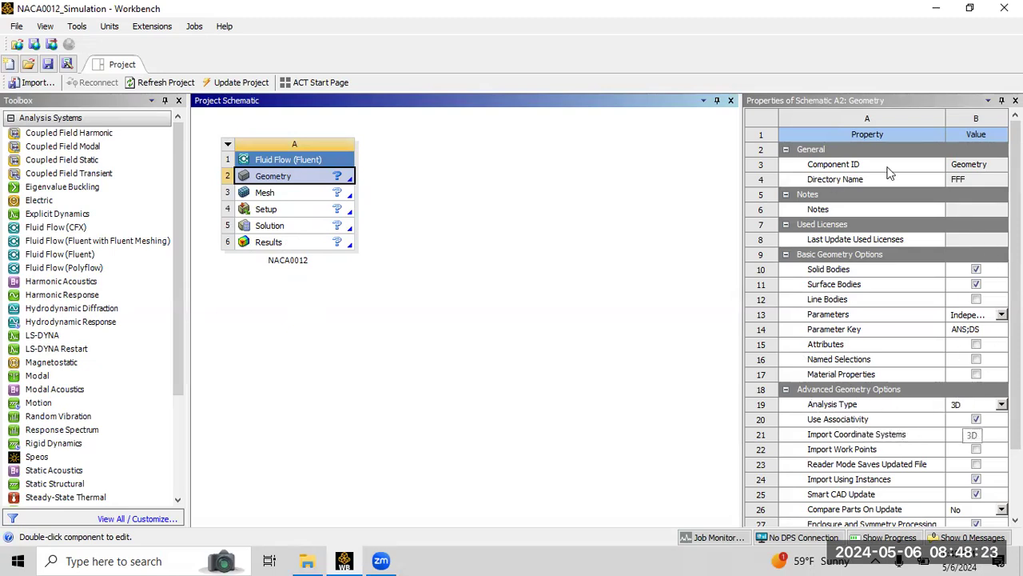
Set the Geometry cell's Analysis Type property to 2D.
{"action": "left_click", "coordinate": [1016, 100]}
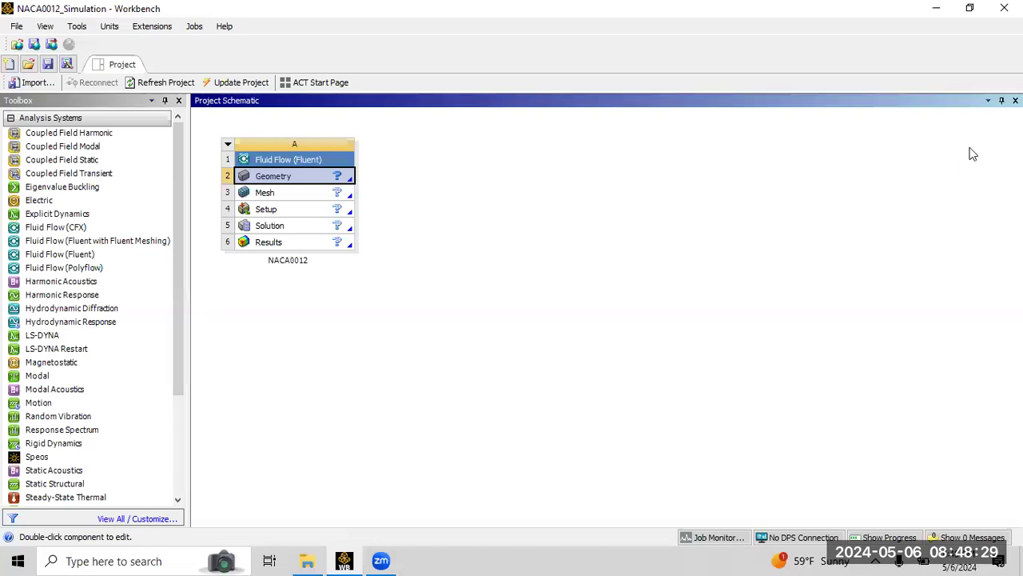
{"action": "right_click", "coordinate": [270, 183]}
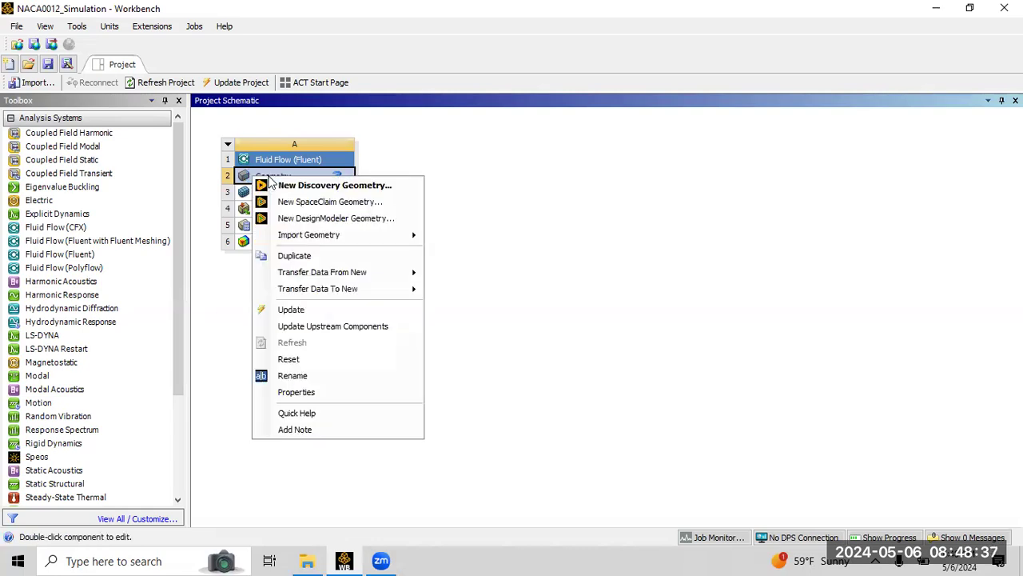
{"action": "left_click", "coordinate": [323, 395]}
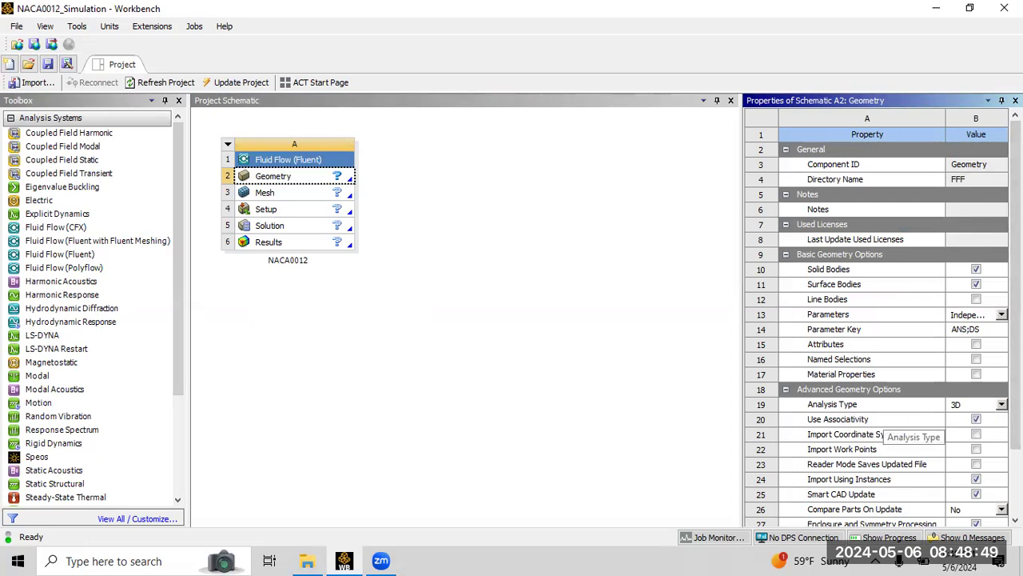
{"action": "left_click", "coordinate": [1001, 403]}
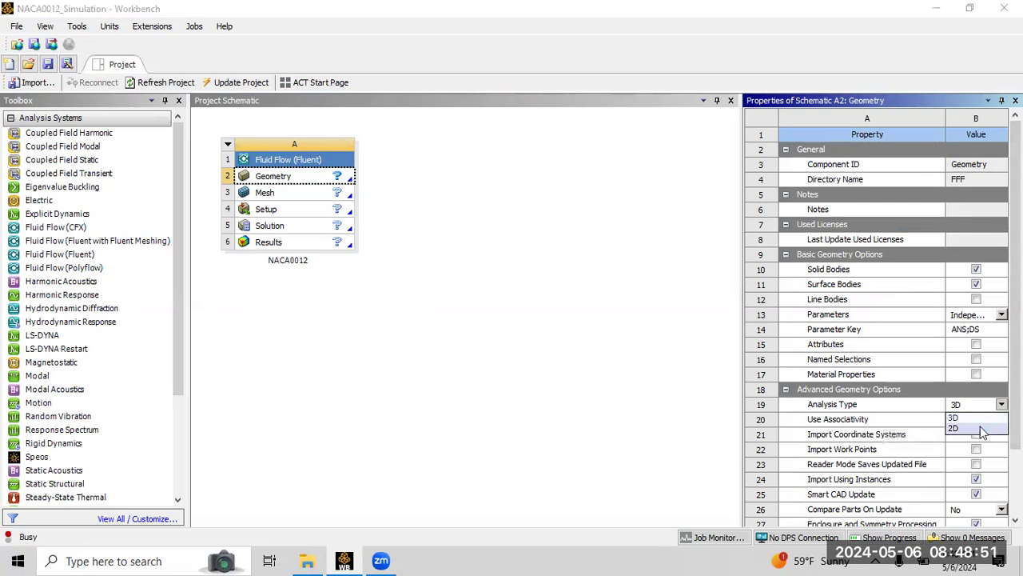
{"action": "left_click", "coordinate": [962, 432]}
{"action": "left_click", "coordinate": [648, 333]}
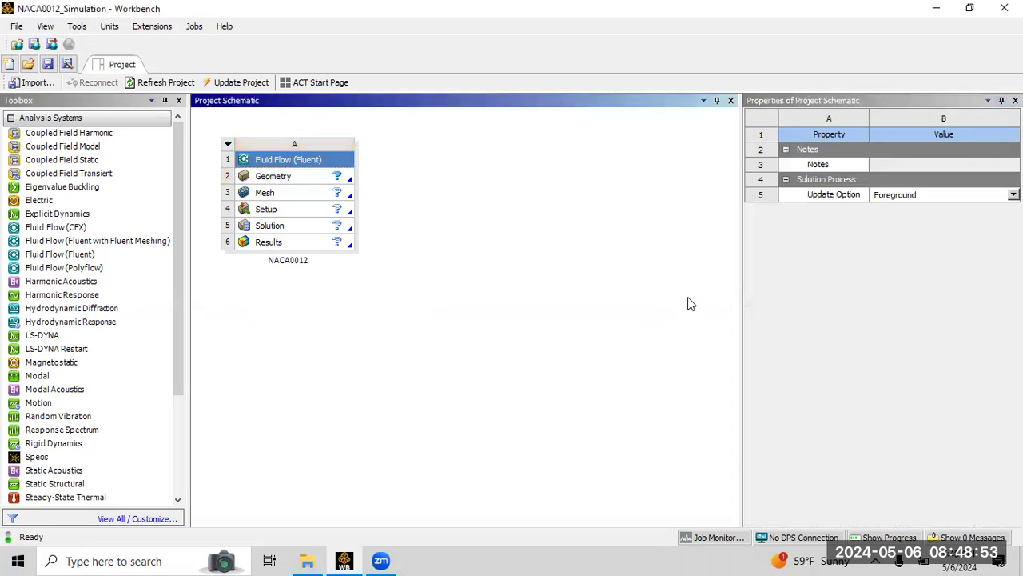
Open a new DesignModeler geometry from the Geometry cell.
{"action": "left_click", "coordinate": [339, 177]}
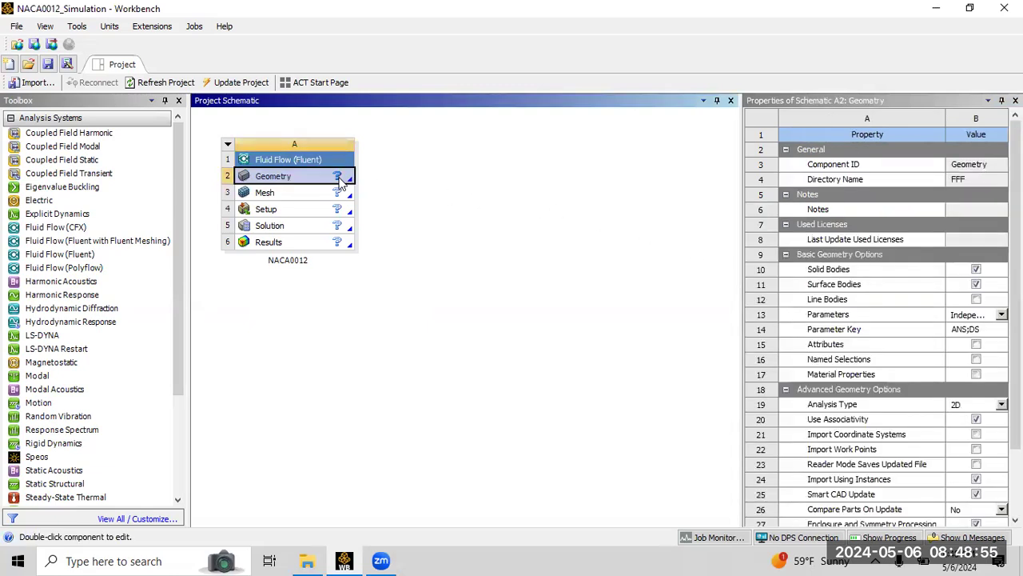
{"action": "right_click", "coordinate": [341, 183]}
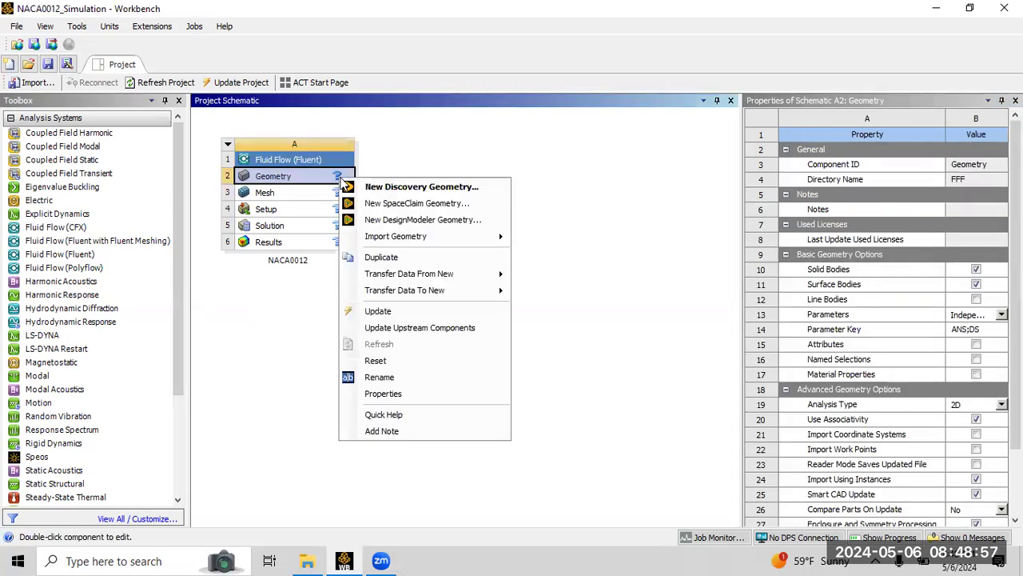
{"action": "left_click", "coordinate": [431, 221]}
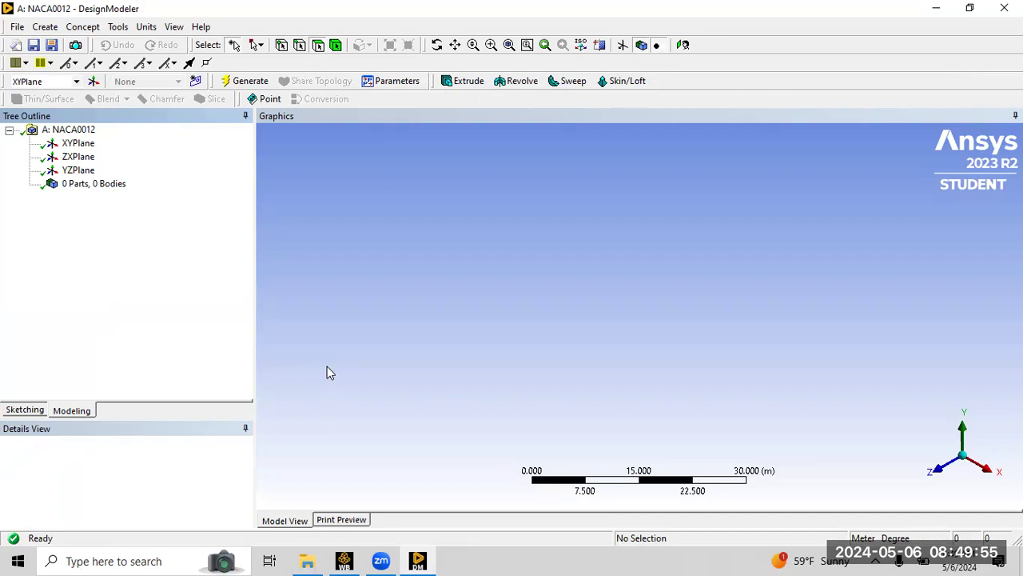
Set the DesignModeler length units to Meter.
{"action": "left_click", "coordinate": [147, 27]}
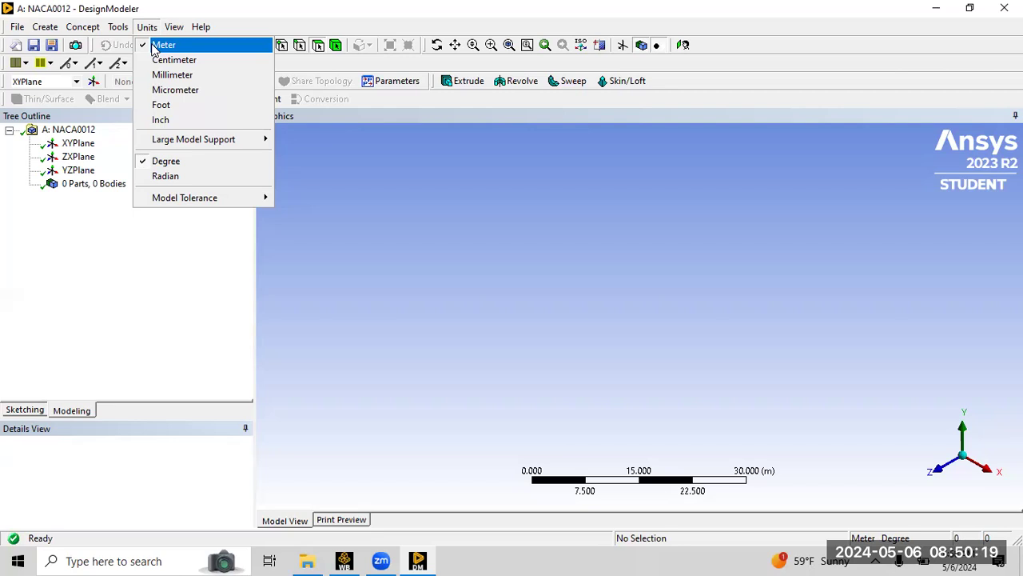
{"action": "left_click", "coordinate": [626, 195]}
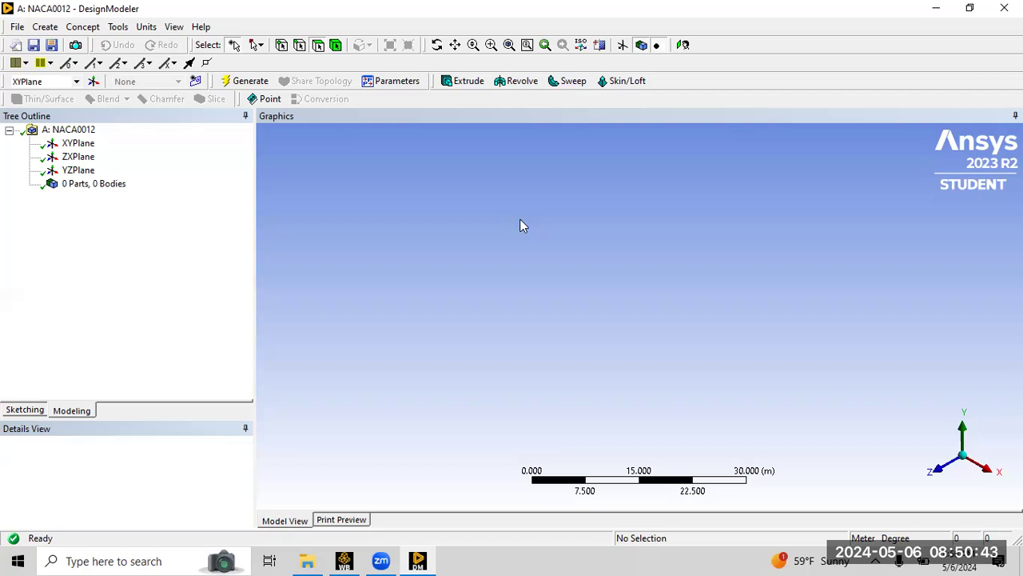
{"action": "left_click", "coordinate": [146, 27]}
{"action": "left_click", "coordinate": [163, 46]}
{"action": "left_click", "coordinate": [146, 27]}
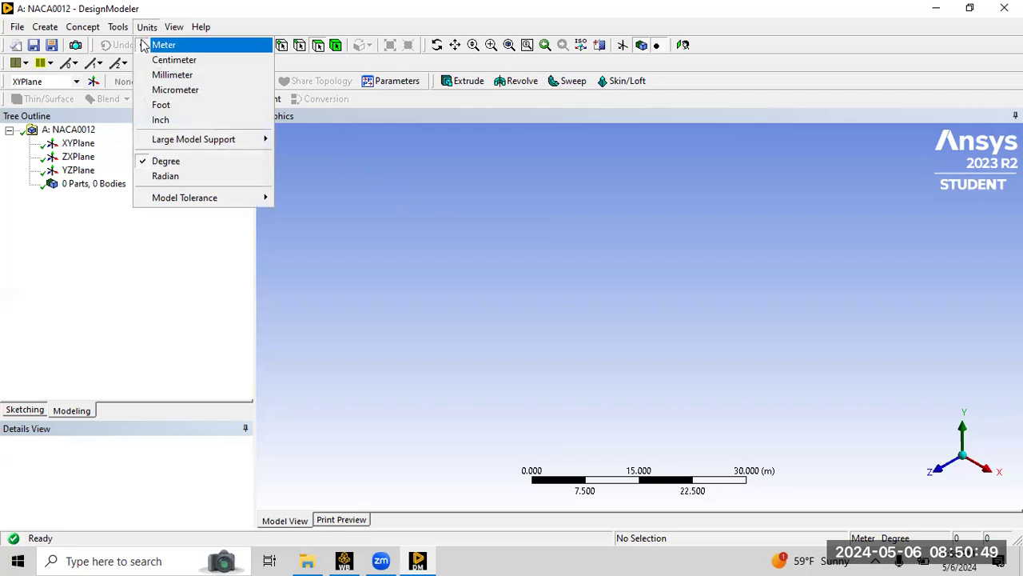
{"action": "left_click", "coordinate": [164, 47]}
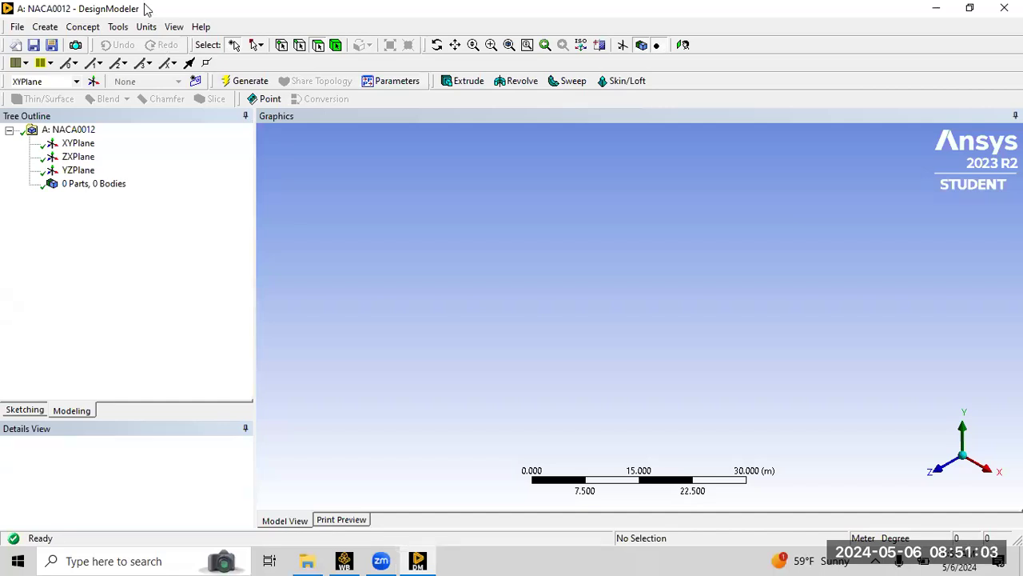
Create a 3D Curve from the coordinates file NACA0012_Coordinates.txt in the Desktop's Tutorial folder.
{"action": "left_click", "coordinate": [88, 29]}
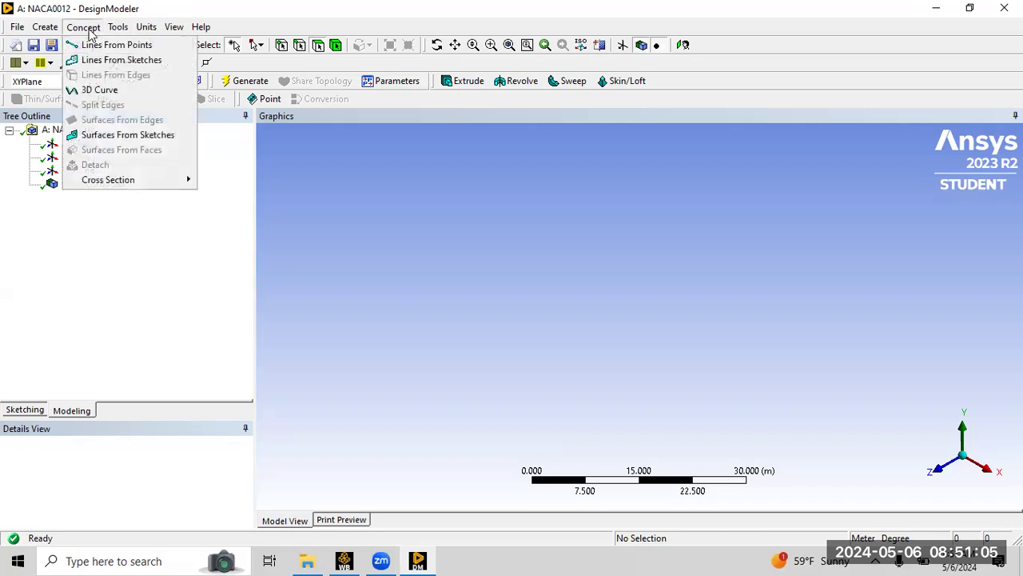
{"action": "left_click", "coordinate": [112, 92]}
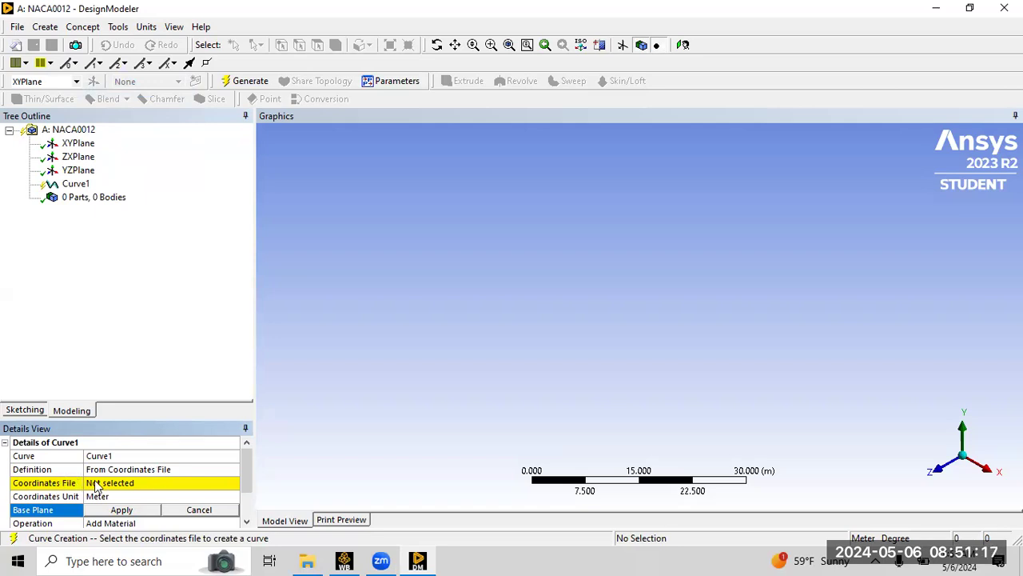
{"action": "left_click", "coordinate": [128, 483]}
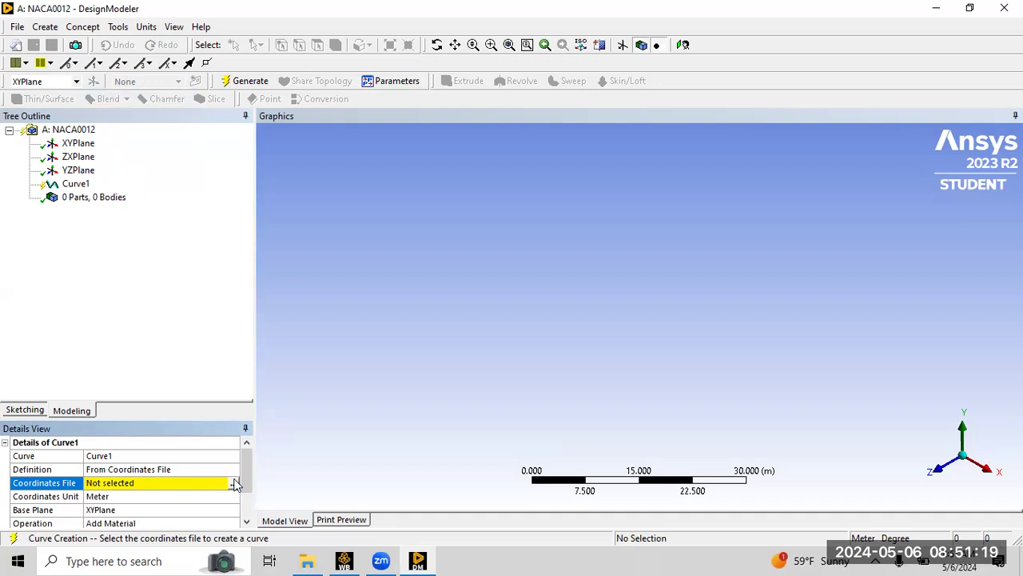
{"action": "left_click", "coordinate": [234, 483]}
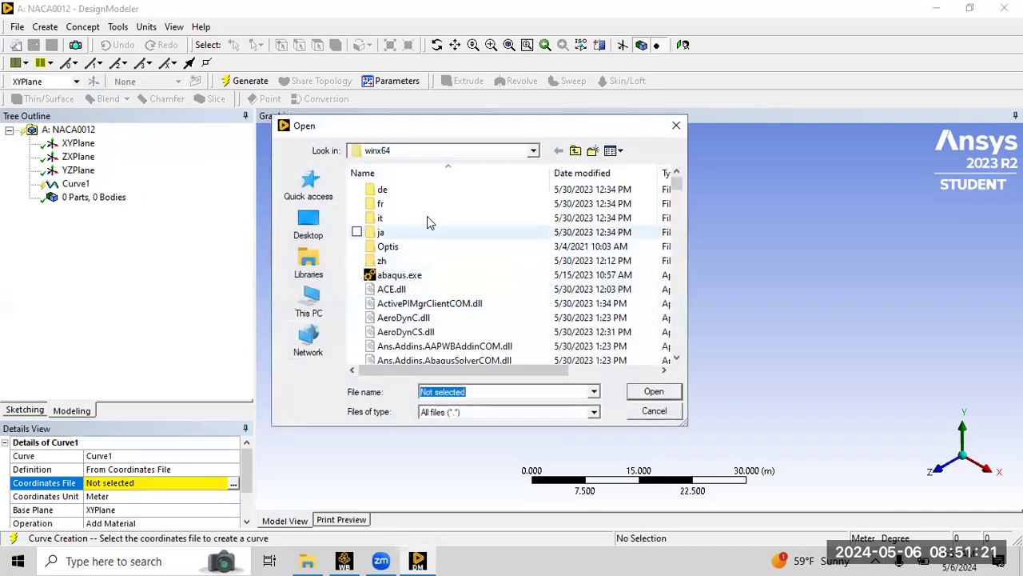
{"action": "left_click", "coordinate": [309, 229]}
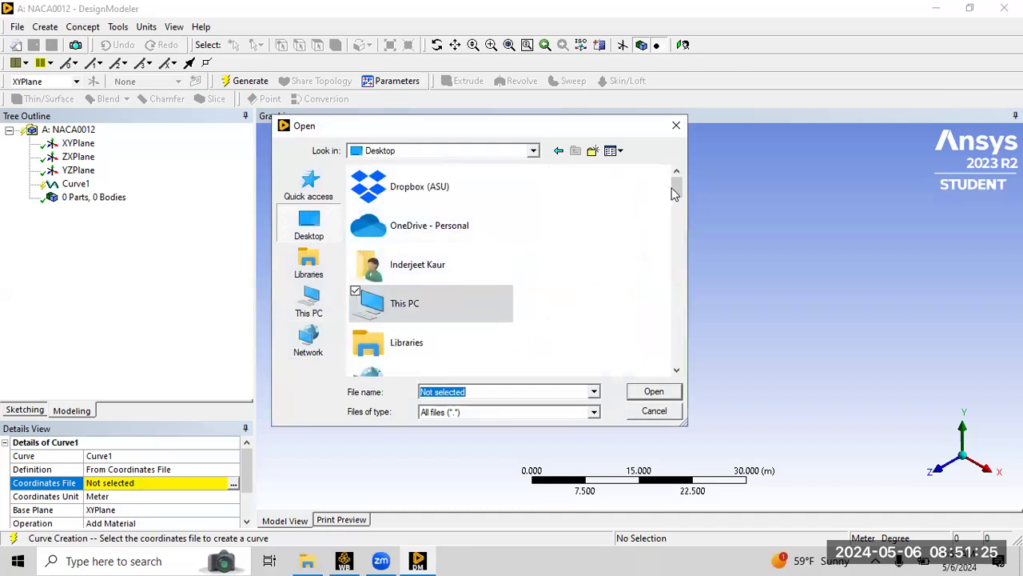
{"action": "scroll", "coordinate": [679, 199], "scroll_direction": "down", "scroll_amount": 1}
{"action": "left_click_drag", "start_coordinate": [679, 199], "coordinate": [695, 289]}
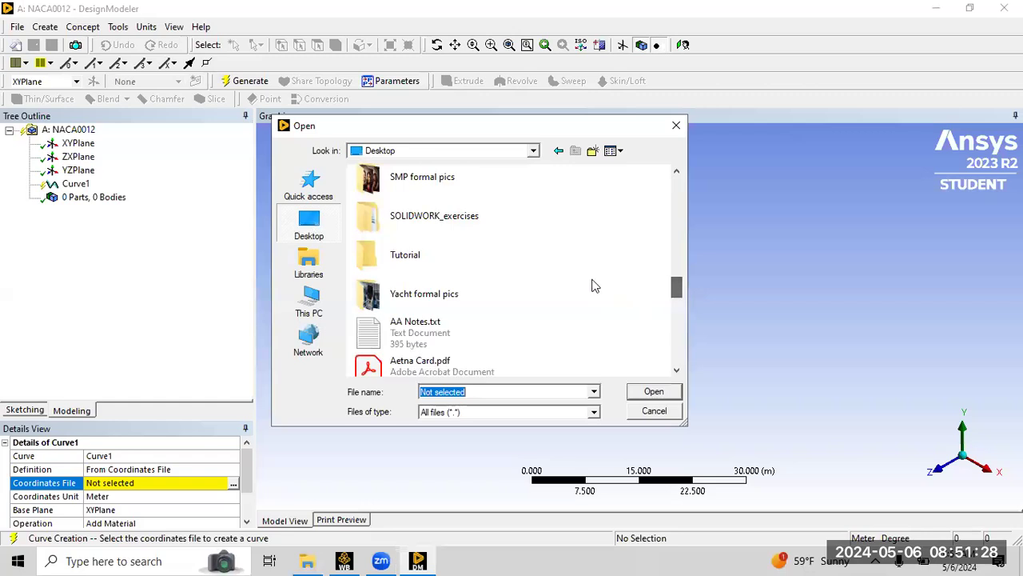
{"action": "double_click", "coordinate": [479, 257]}
{"action": "left_click", "coordinate": [396, 223]}
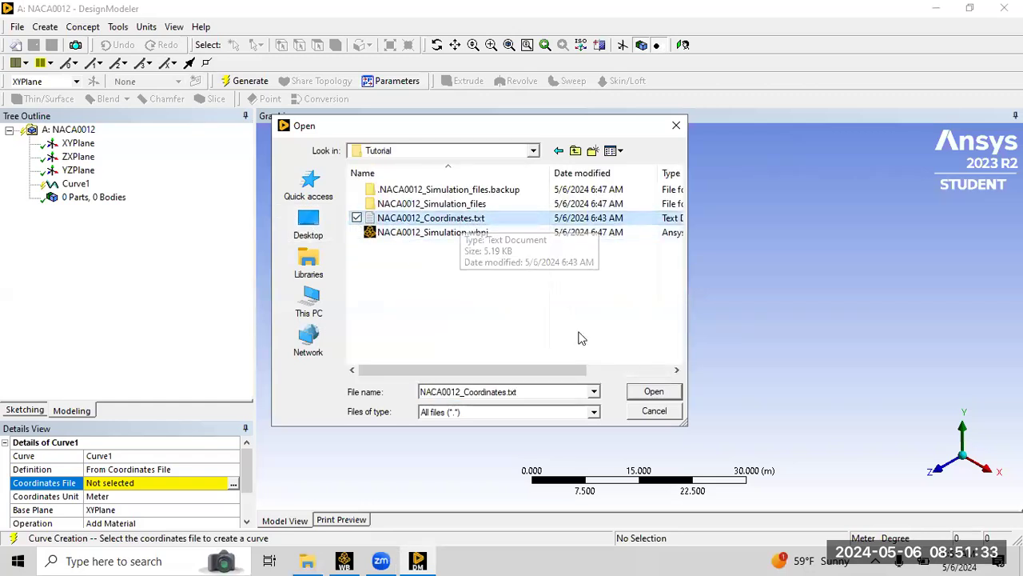
{"action": "left_click", "coordinate": [652, 391]}
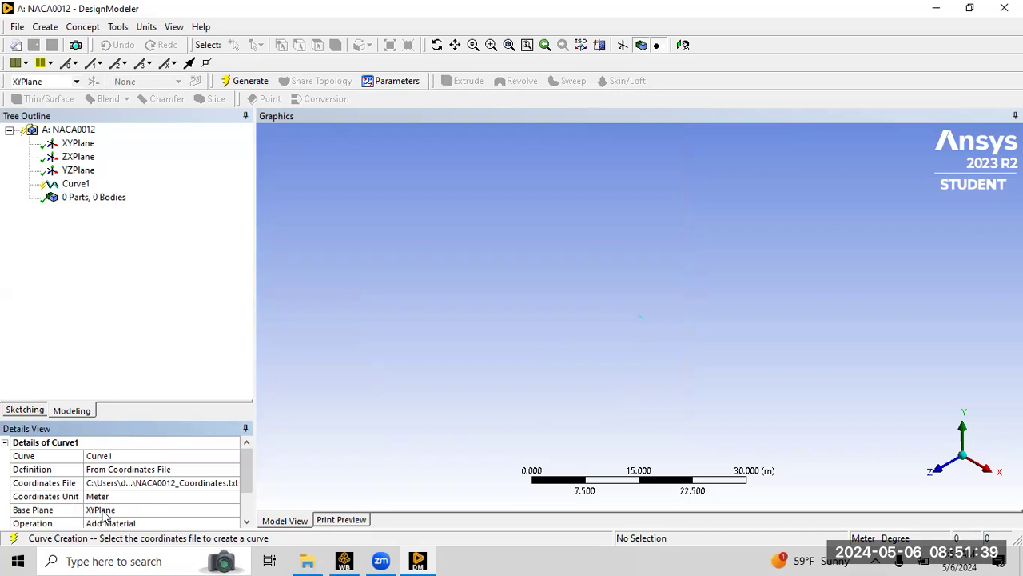
{"action": "left_click_drag", "start_coordinate": [248, 470], "coordinate": [246, 491]}
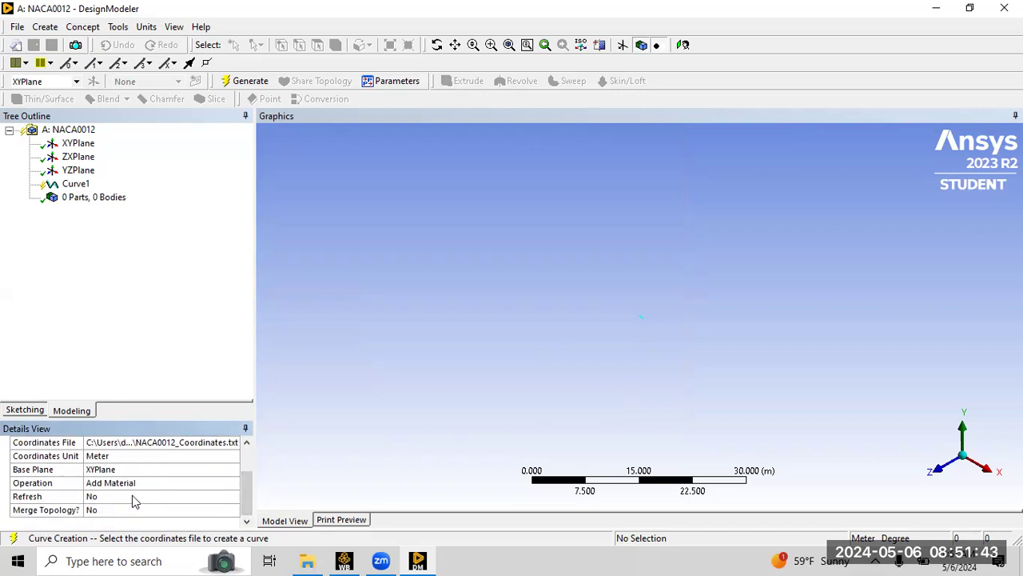
{"action": "left_click_drag", "start_coordinate": [249, 484], "coordinate": [247, 436]}
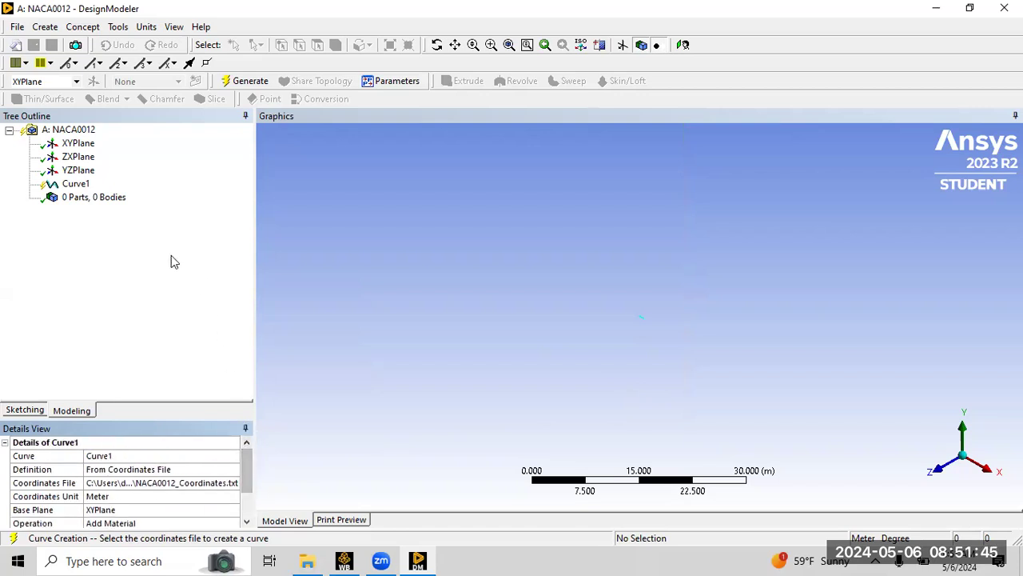
Generate the imported airfoil coordinate curve.
{"action": "left_click", "coordinate": [240, 83]}
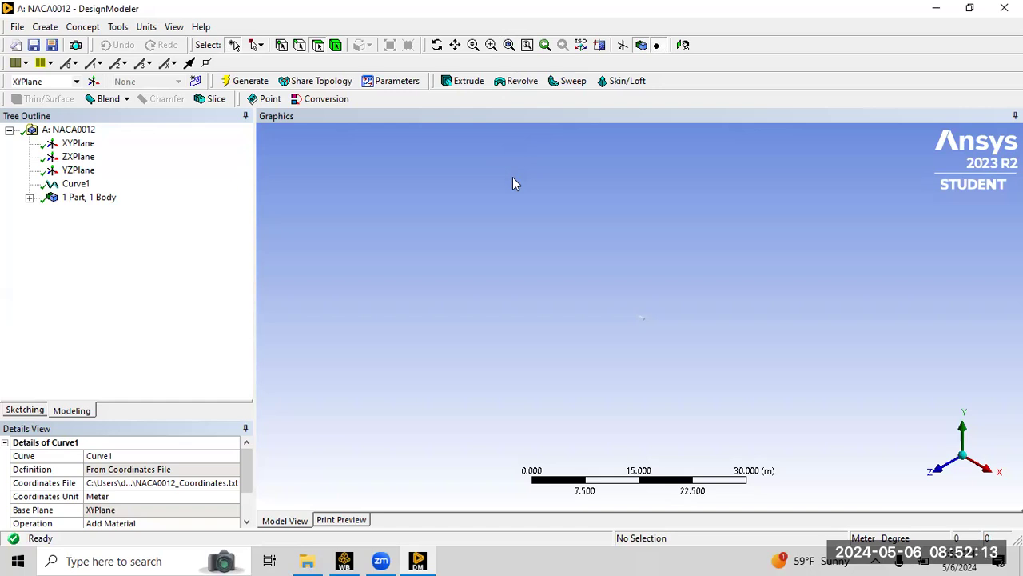
{"action": "left_click", "coordinate": [509, 45]}
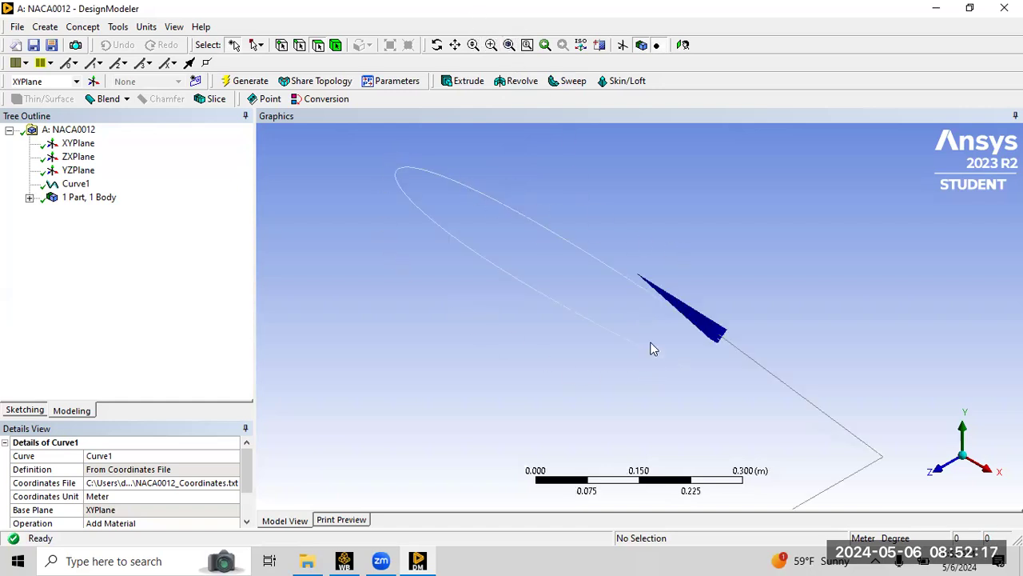
{"action": "left_click", "coordinate": [937, 469]}
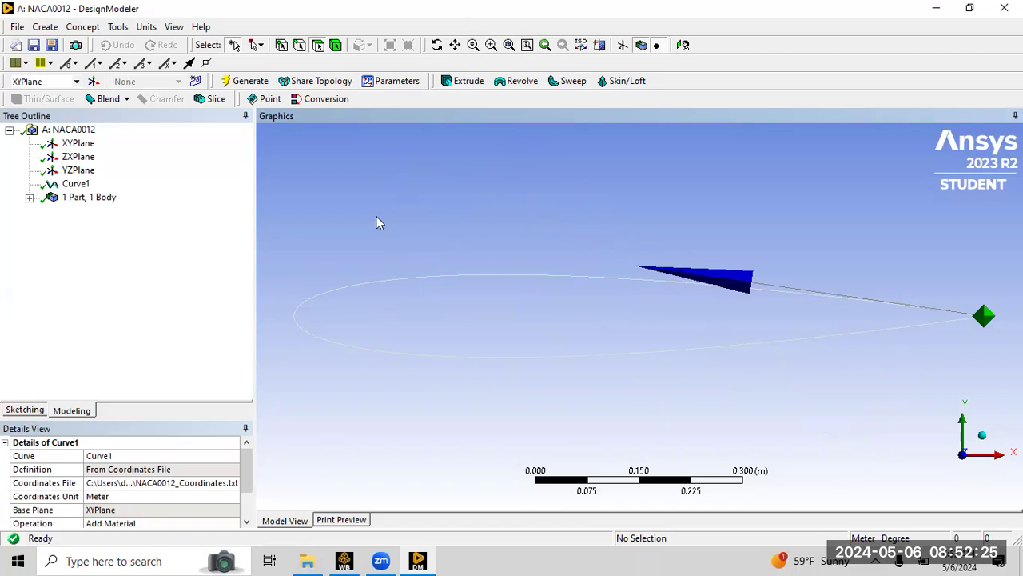
Create a surface from the airfoil curve's edge with Surfaces From Edges and generate it.
{"action": "left_click", "coordinate": [83, 27]}
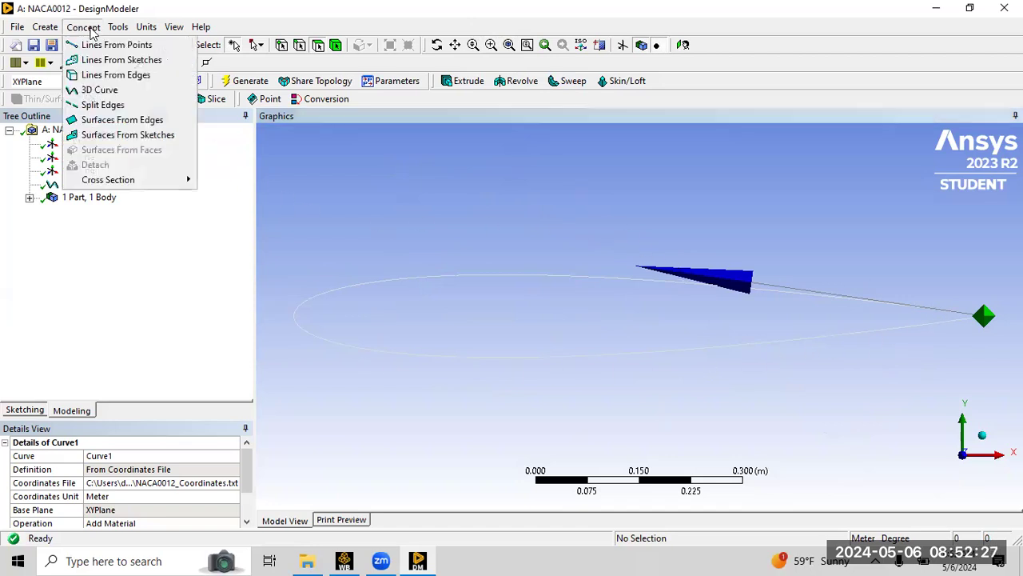
{"action": "left_click", "coordinate": [100, 120]}
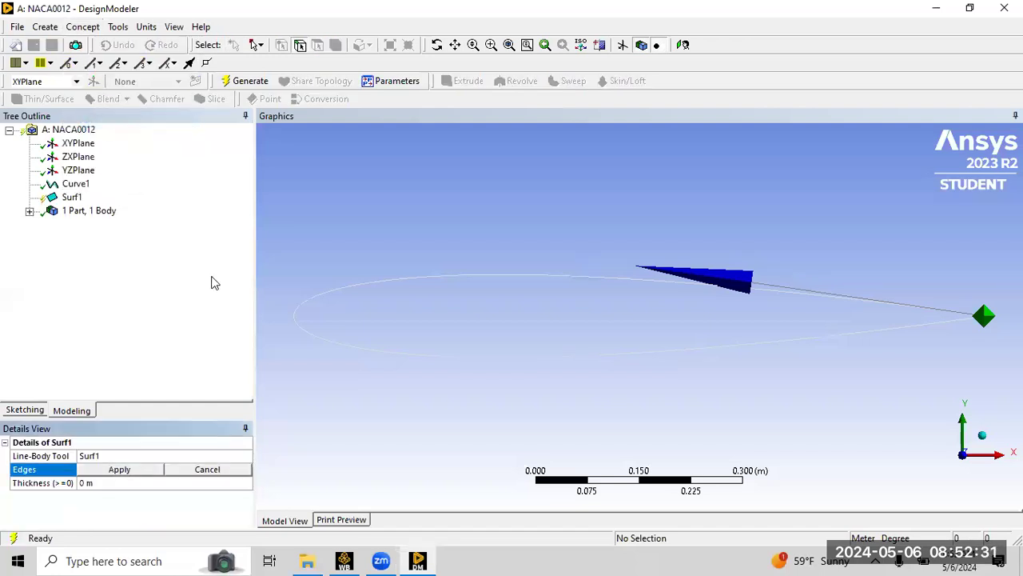
{"action": "left_click", "coordinate": [516, 280]}
{"action": "left_click", "coordinate": [130, 471]}
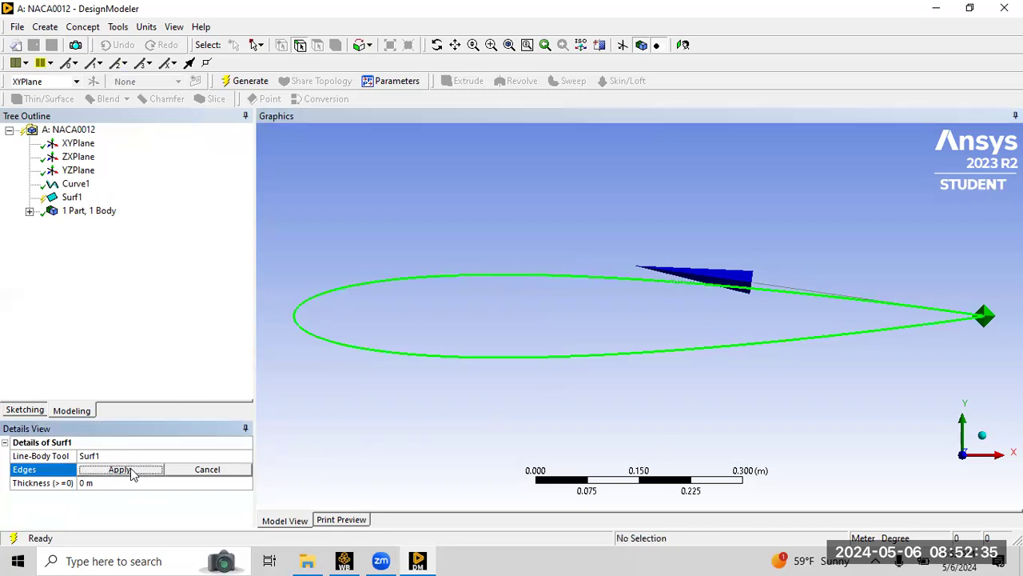
{"action": "left_click", "coordinate": [234, 80]}
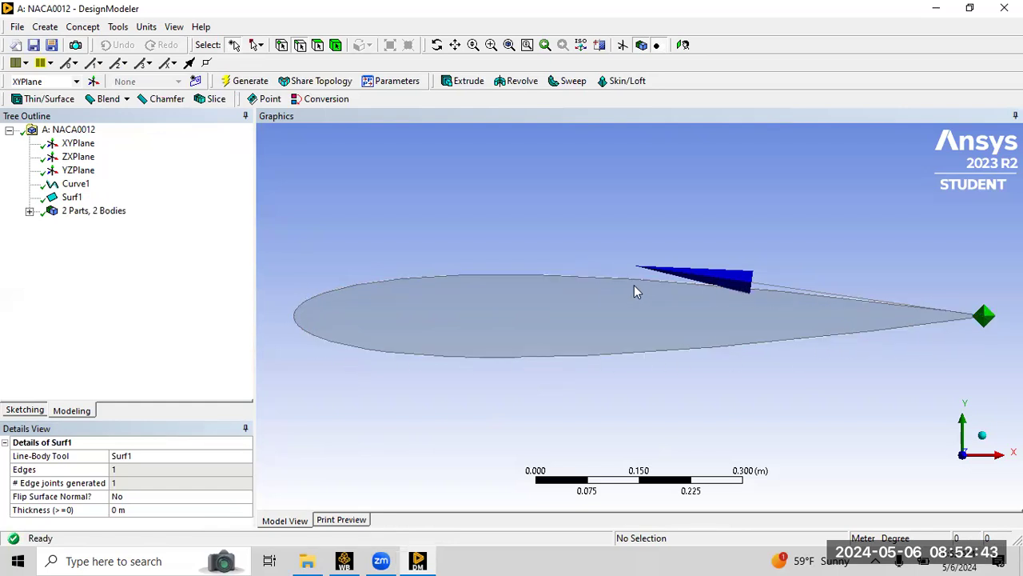
Rename the Surface Body as Airfoil_surface.
{"action": "left_click", "coordinate": [29, 211]}
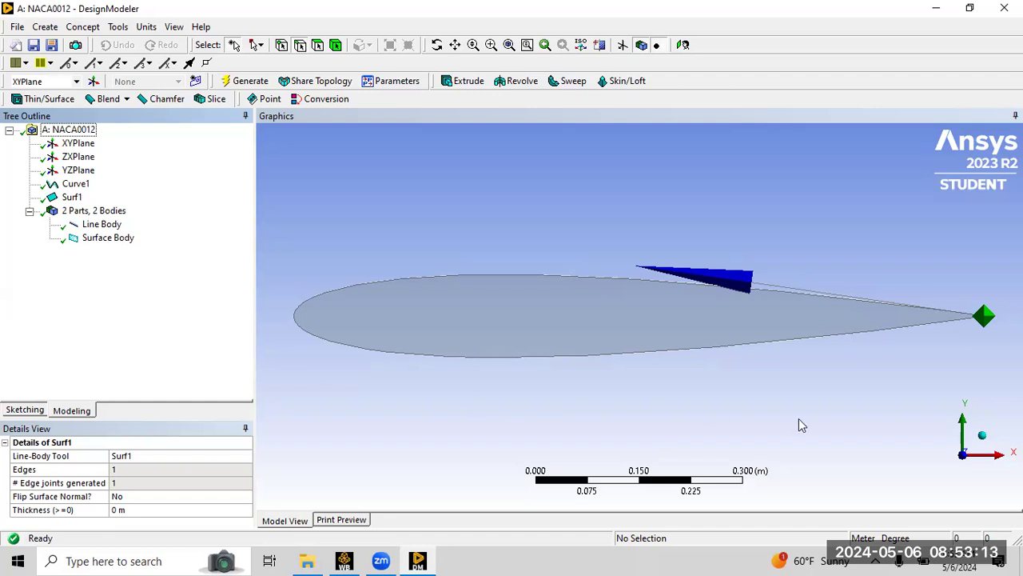
{"action": "left_click", "coordinate": [103, 238]}
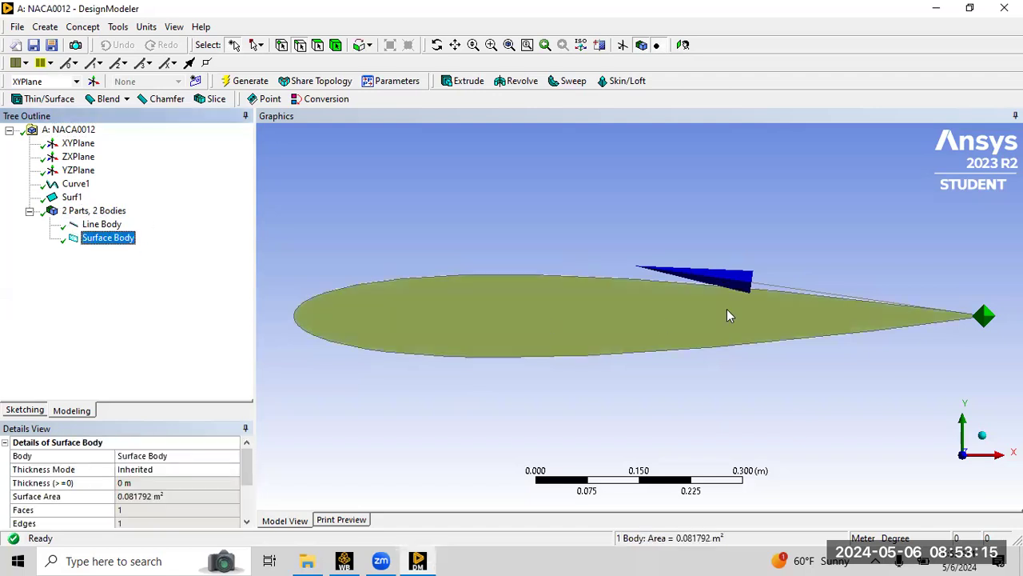
{"action": "right_click", "coordinate": [117, 238]}
{"action": "left_click", "coordinate": [144, 311]}
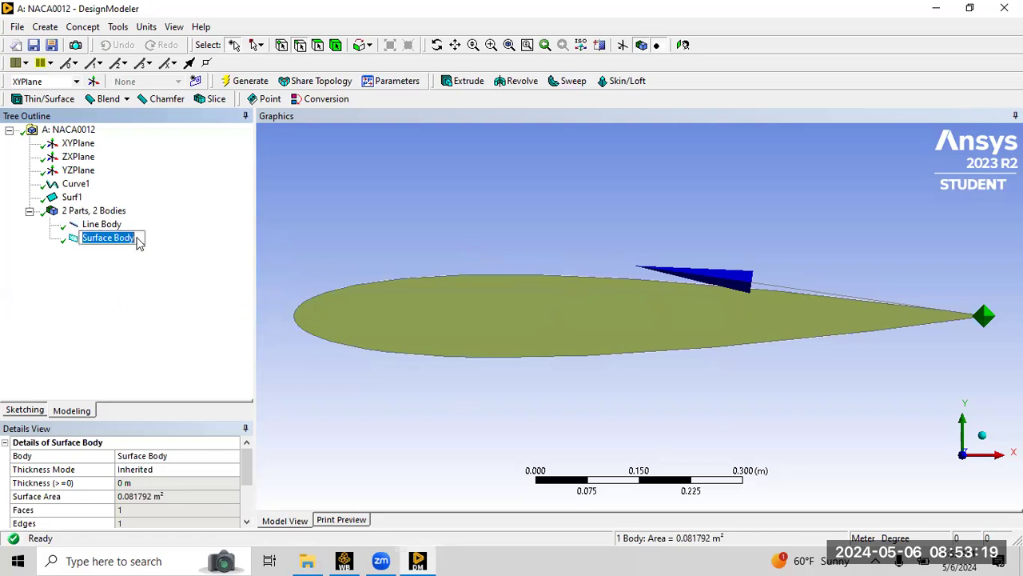
{"action": "type", "text": "Airfoil"}
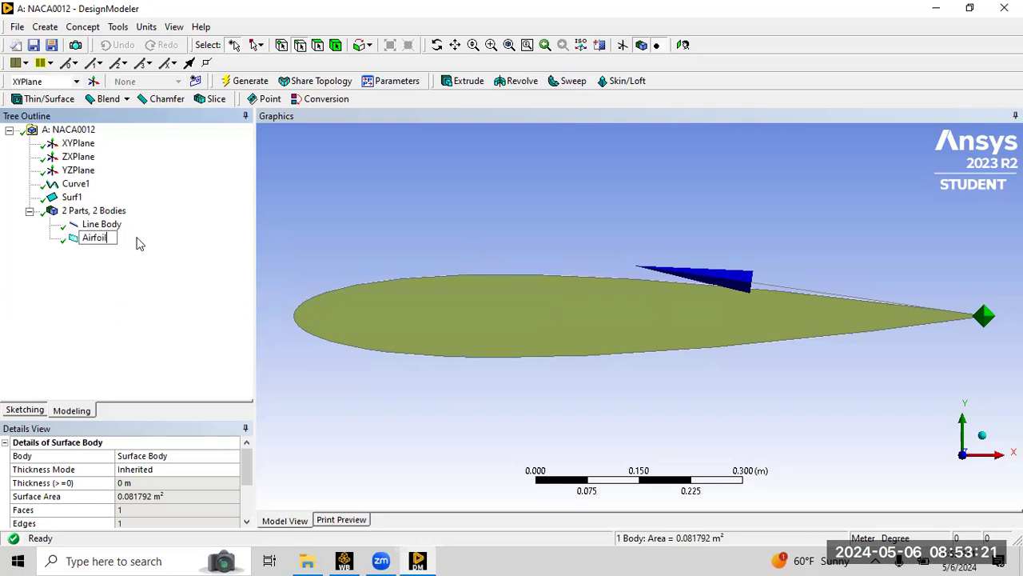
{"action": "type", "text": "_surface"}
{"action": "key", "text": "Return"}
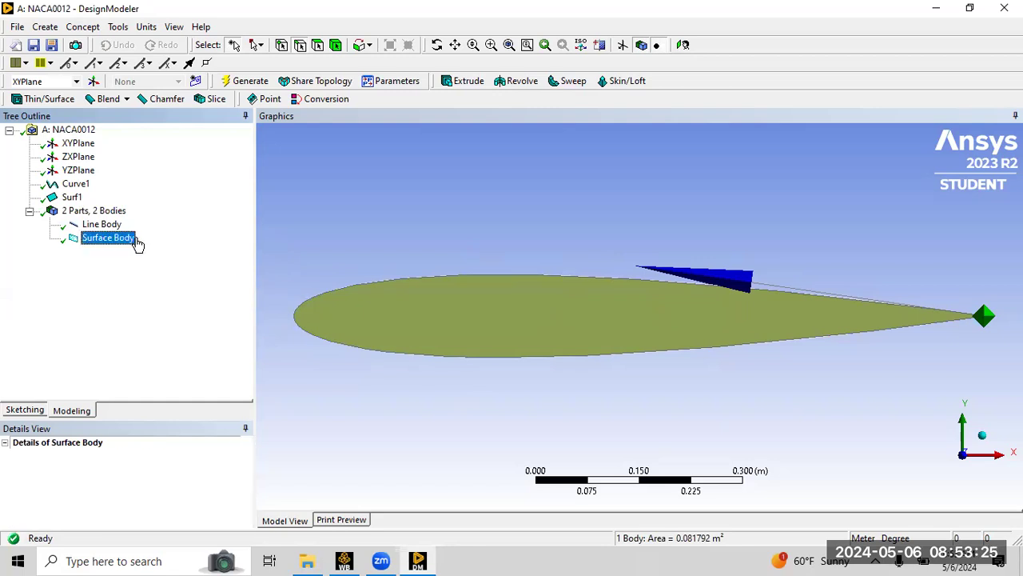
Rename the Line Body as Airfoil_boundary.
{"action": "left_click", "coordinate": [101, 227]}
{"action": "right_click", "coordinate": [102, 229]}
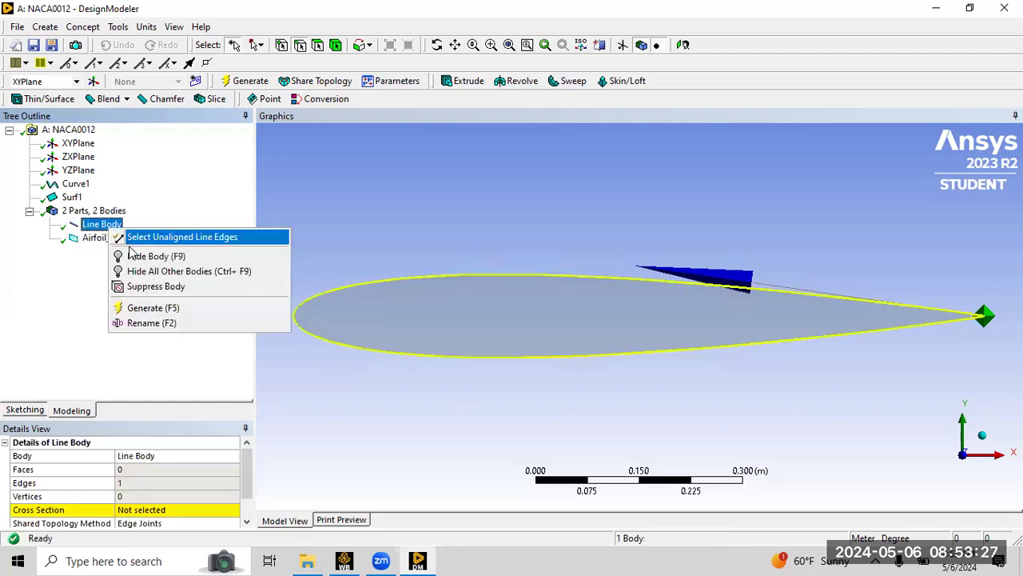
{"action": "left_click", "coordinate": [127, 322]}
{"action": "type", "text": "A"}
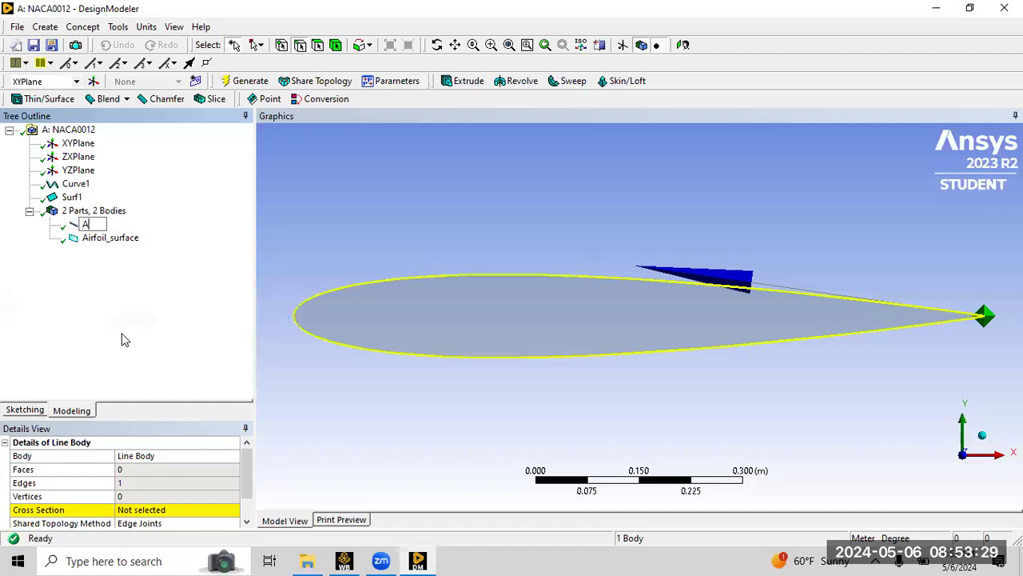
{"action": "type", "text": "irfoil_boundary"}
{"action": "key", "text": "Return"}
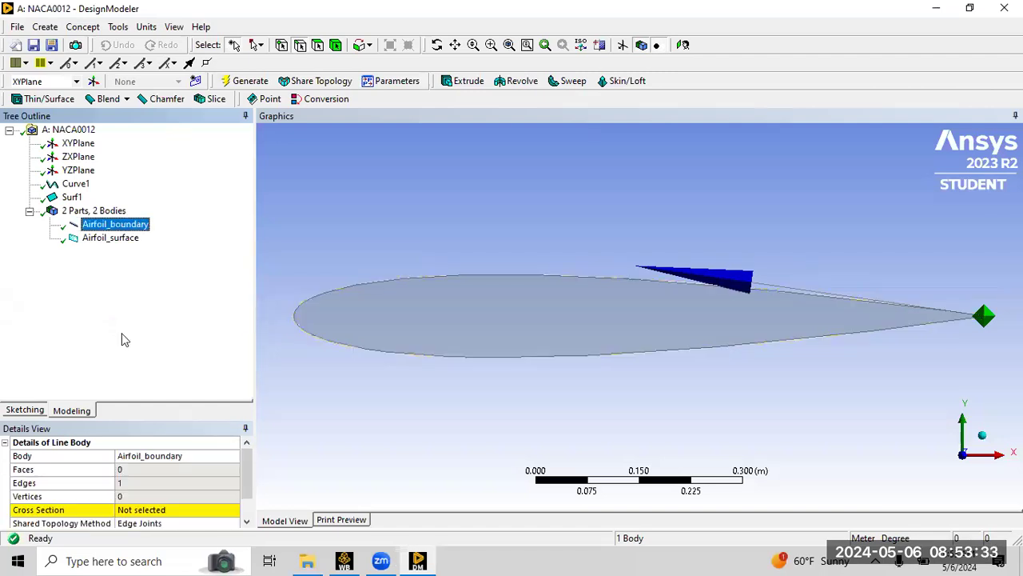
Rename the Surf1 feature as Airfoil_surface and dismiss the naming warning.
{"action": "left_click", "coordinate": [66, 200]}
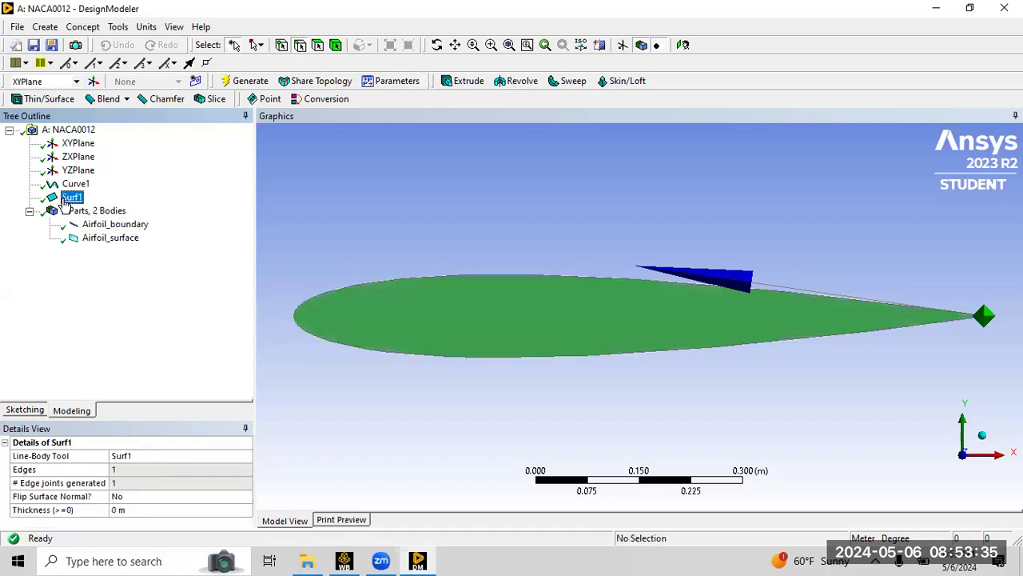
{"action": "right_click", "coordinate": [66, 204]}
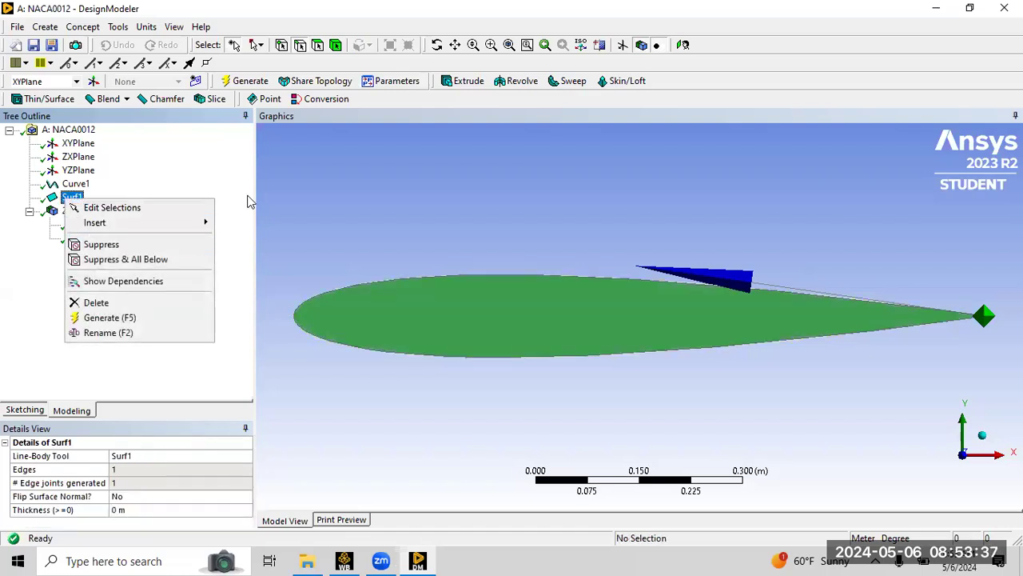
{"action": "left_click", "coordinate": [133, 333]}
{"action": "type", "text": "Airfoil_"}
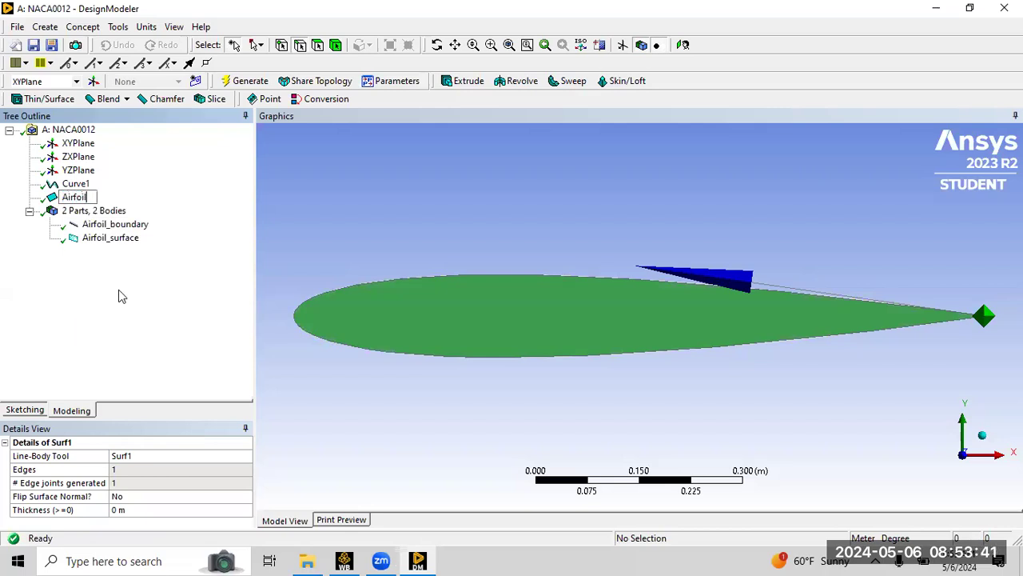
{"action": "type", "text": "surface"}
{"action": "key", "text": "Return"}
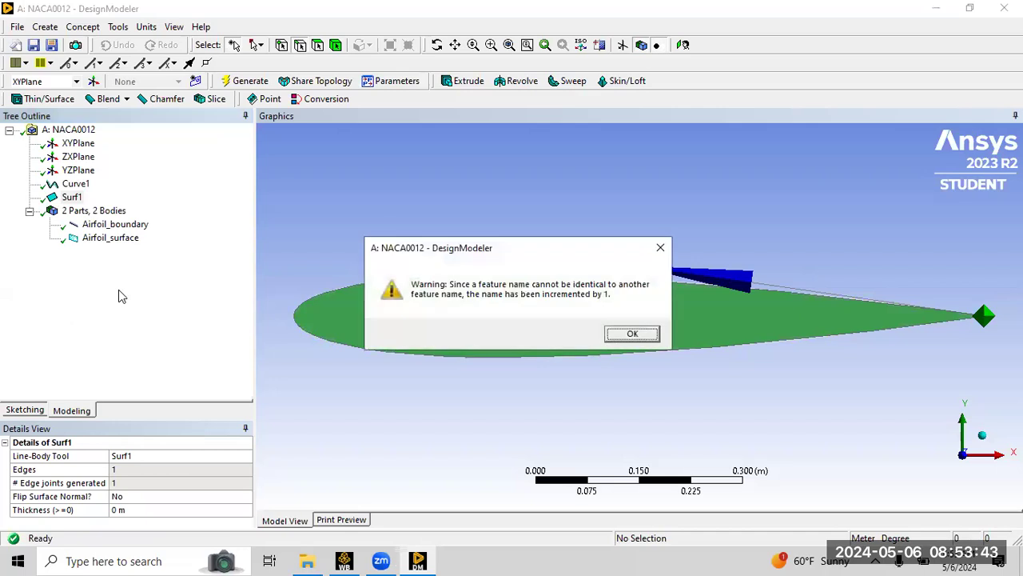
{"action": "left_click", "coordinate": [620, 334]}
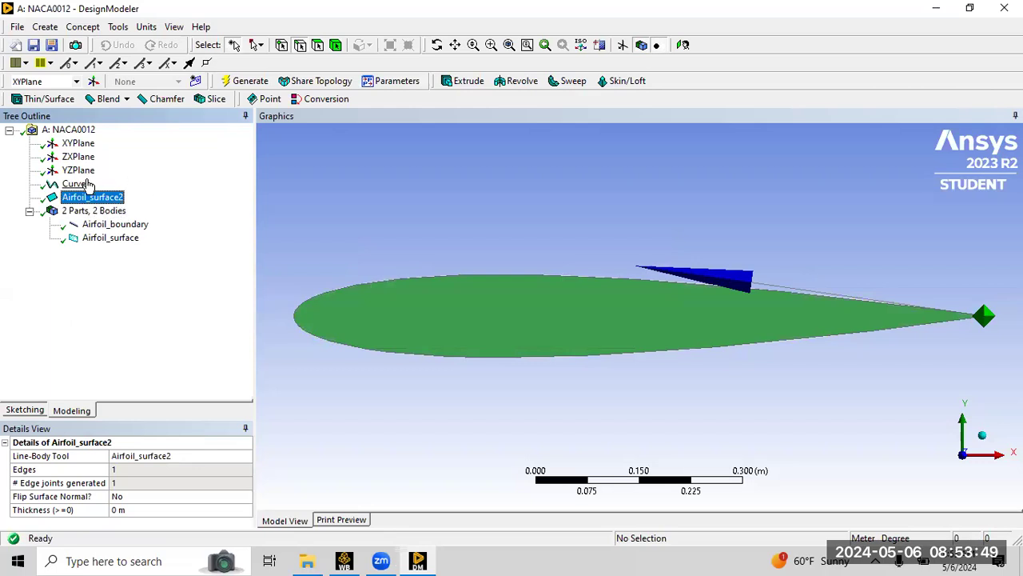
Rename the Curve1 feature as Airfoil_curve.
{"action": "left_click", "coordinate": [84, 185]}
{"action": "right_click", "coordinate": [84, 184]}
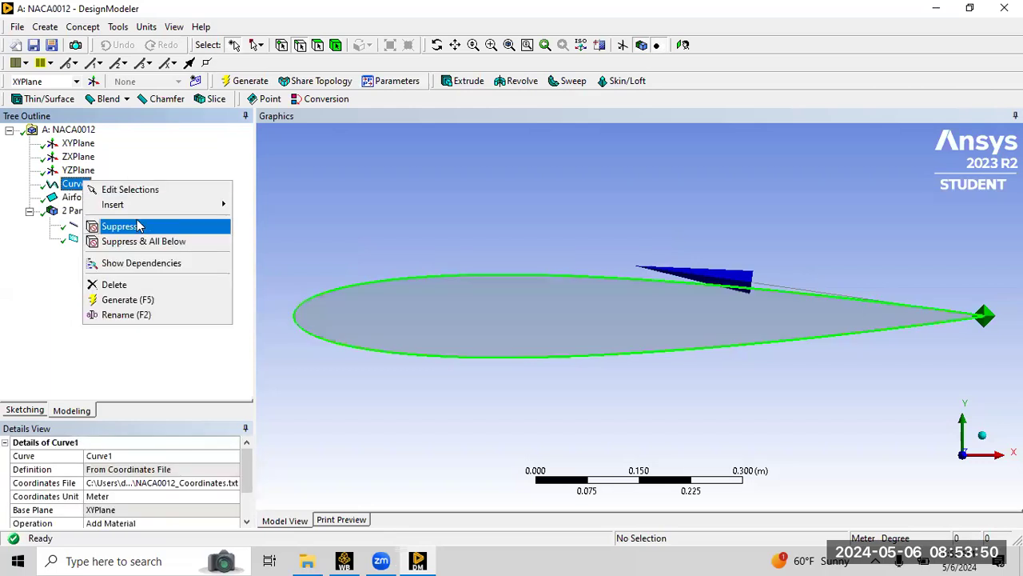
{"action": "left_click", "coordinate": [137, 316]}
{"action": "type", "text": "Airfoil_"}
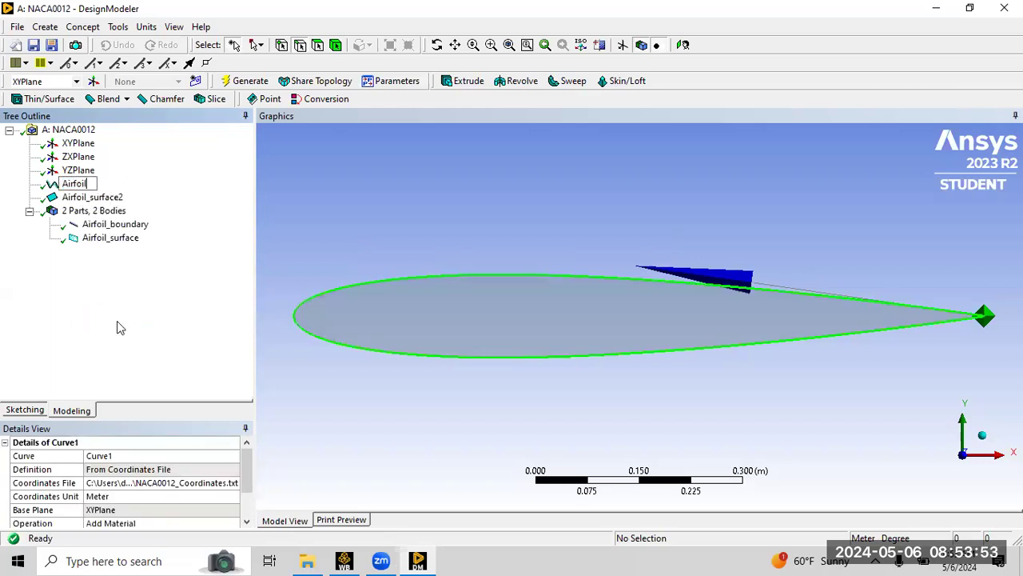
{"action": "type", "text": "curve"}
{"action": "key", "text": "Return"}
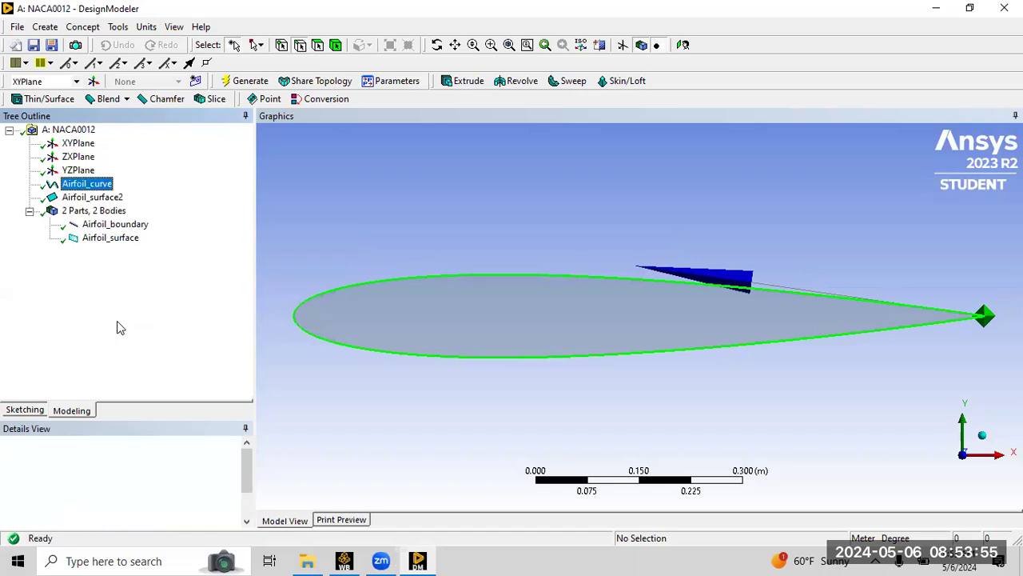
Create a new sketch on the XYPlane.
{"action": "left_click", "coordinate": [271, 272]}
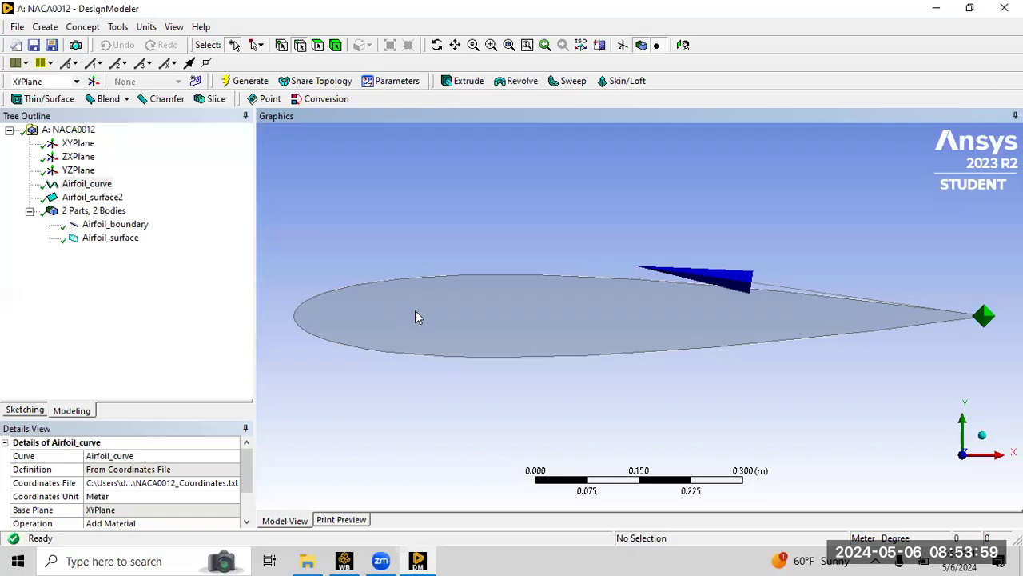
{"action": "scroll", "coordinate": [510, 296], "scroll_direction": "up", "scroll_amount": 2}
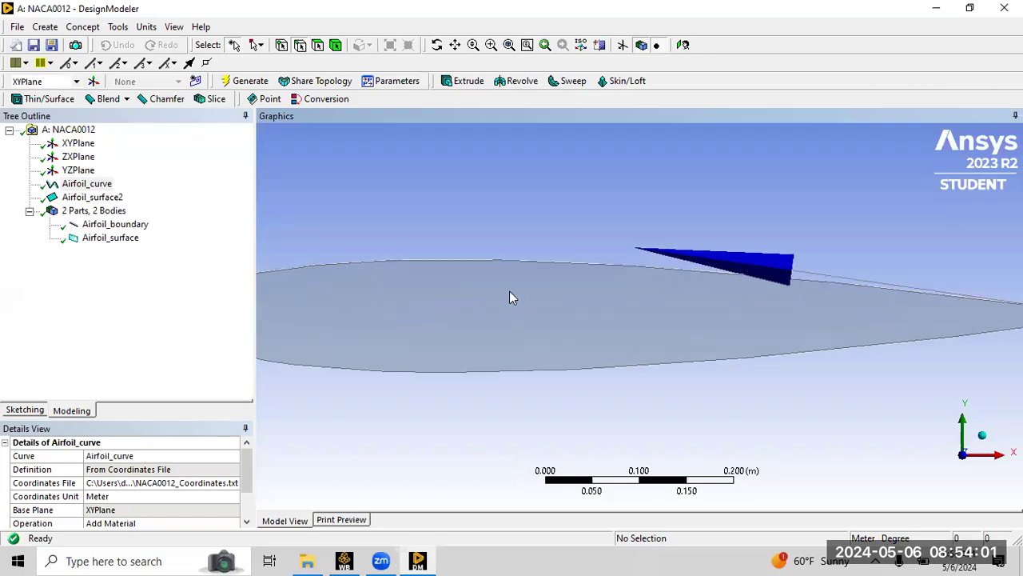
{"action": "scroll", "coordinate": [510, 291], "scroll_direction": "down", "scroll_amount": 3}
{"action": "scroll", "coordinate": [510, 289], "scroll_direction": "down", "scroll_amount": 4}
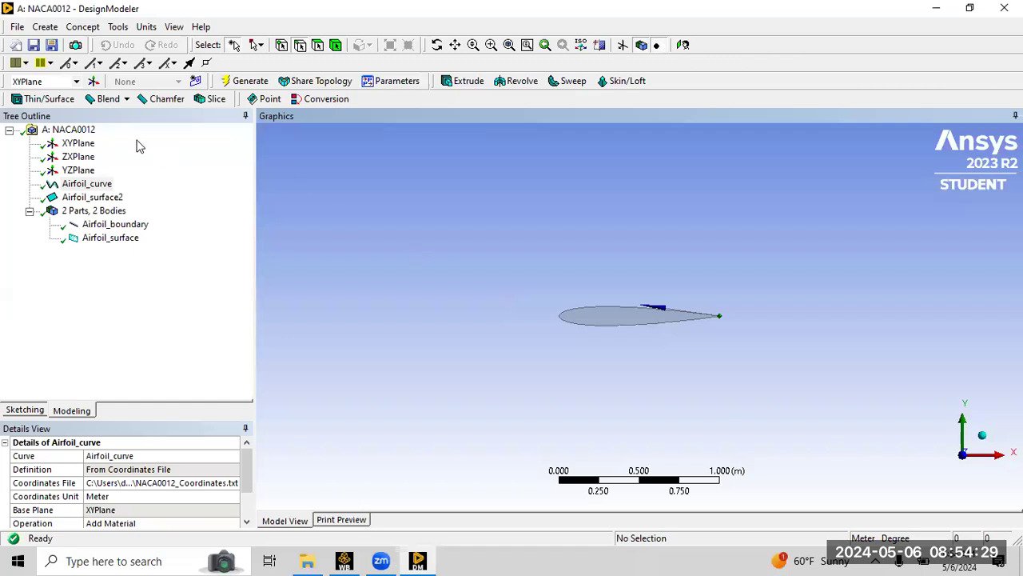
{"action": "left_click", "coordinate": [84, 144]}
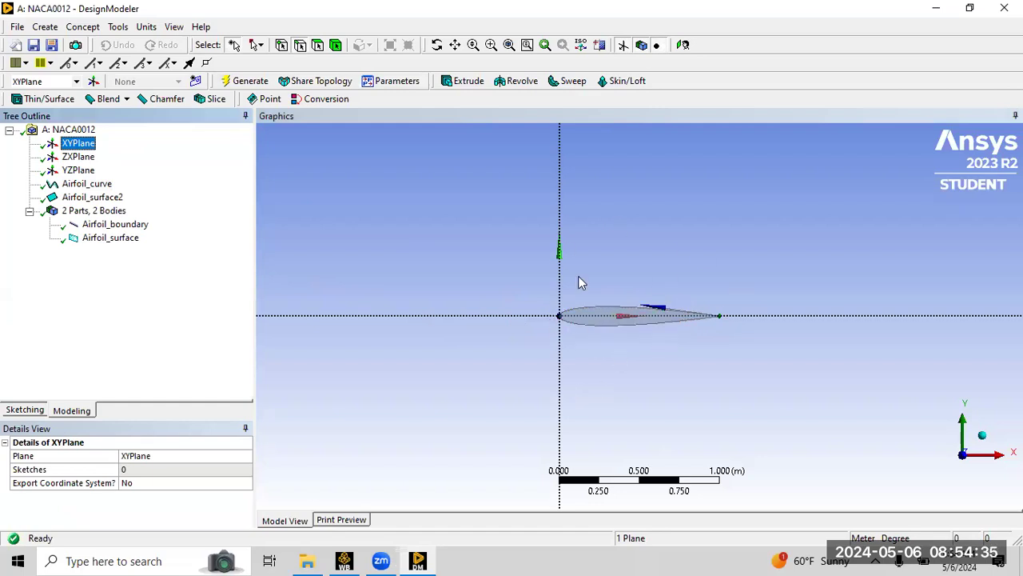
{"action": "left_click", "coordinate": [197, 83]}
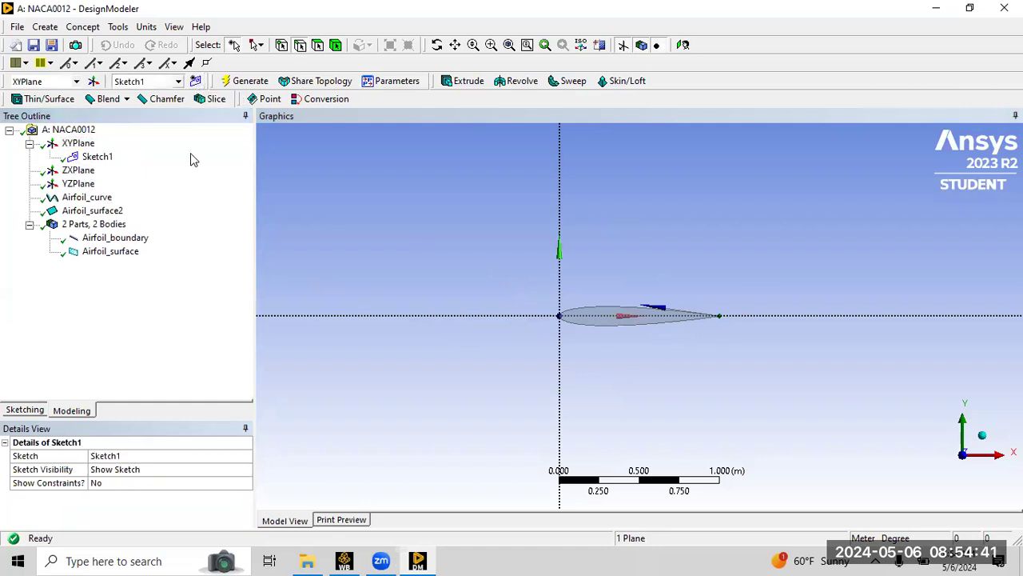
Switch to sketching mode and turn on Auto Constraints.
{"action": "left_click", "coordinate": [38, 411]}
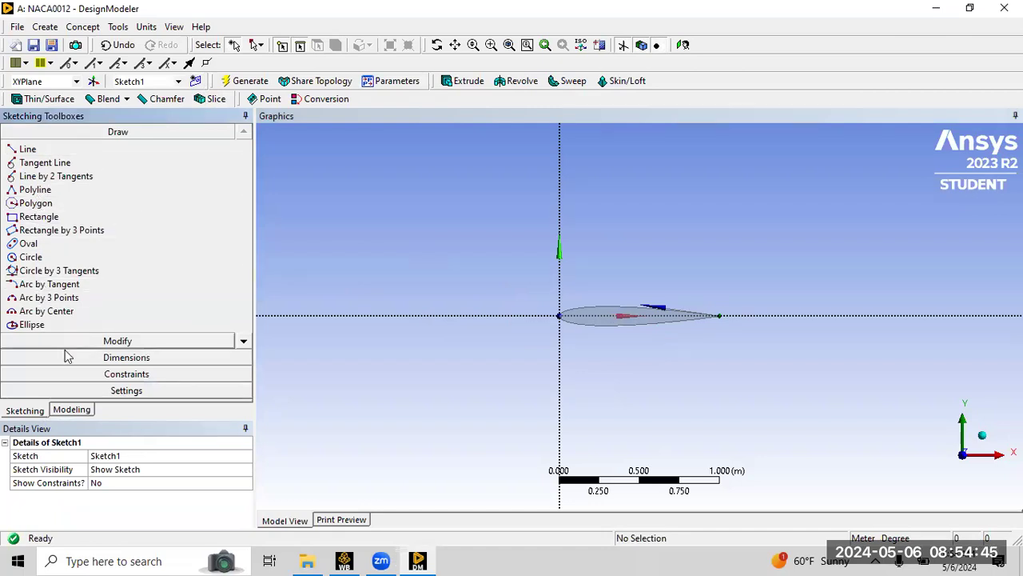
{"action": "left_click", "coordinate": [80, 374]}
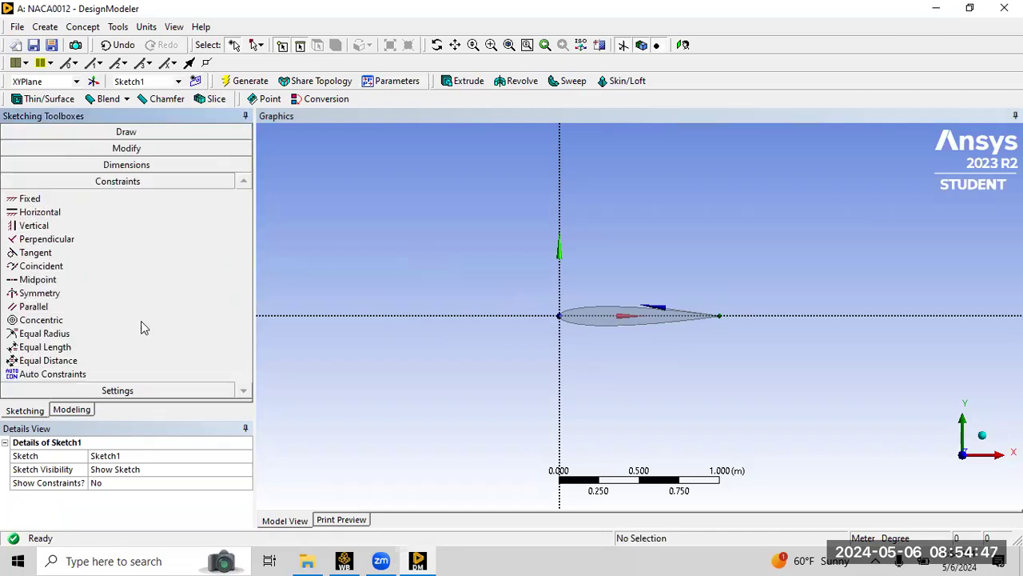
{"action": "left_click", "coordinate": [86, 375]}
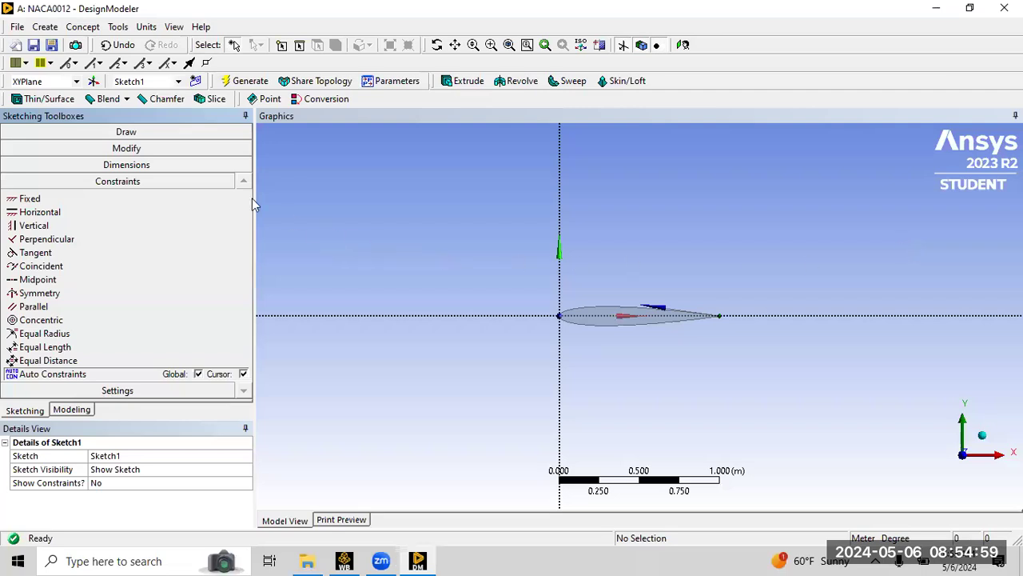
Draw a rectangle about 1.45 m wide and 1.6 m tall around the airfoil's rear half.
{"action": "left_click", "coordinate": [83, 133]}
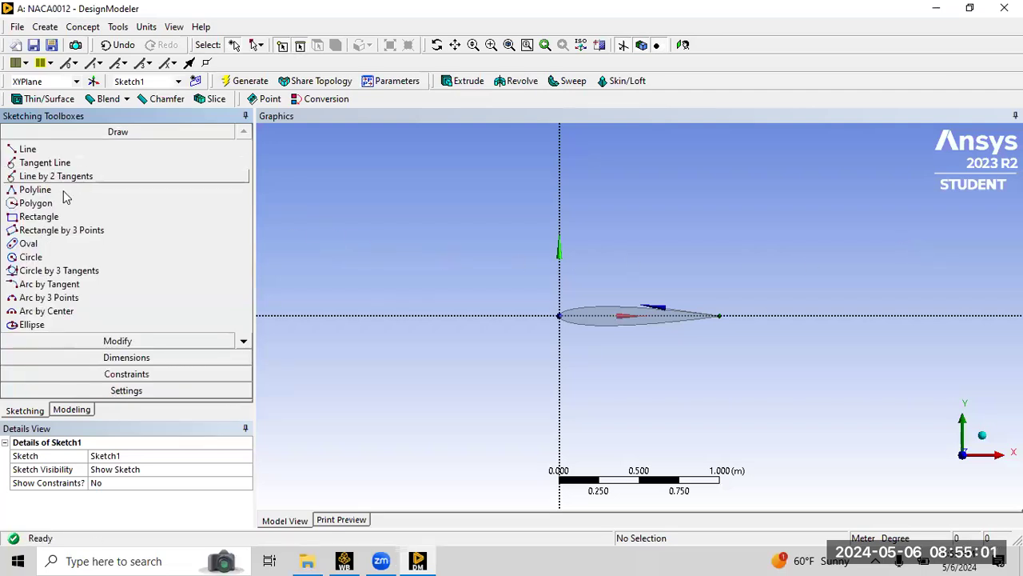
{"action": "left_click", "coordinate": [38, 216]}
{"action": "left_click", "coordinate": [623, 184]}
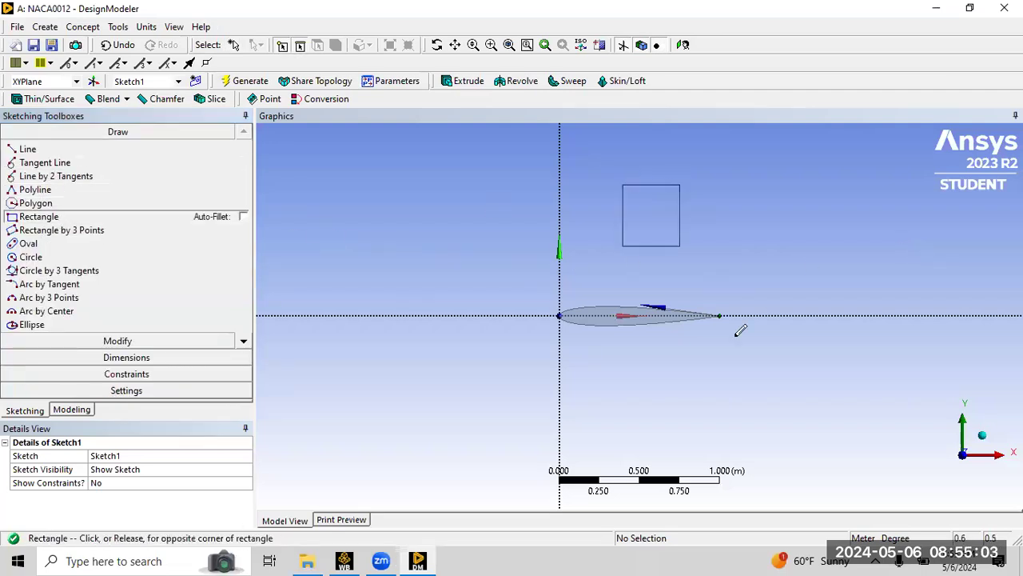
{"action": "left_click", "coordinate": [854, 446]}
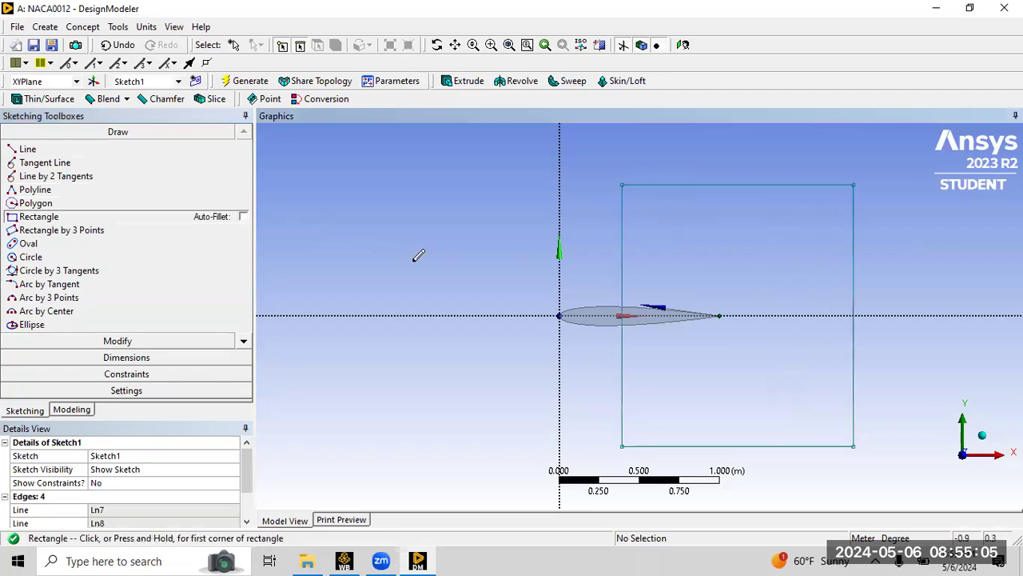
{"action": "left_click", "coordinate": [127, 374]}
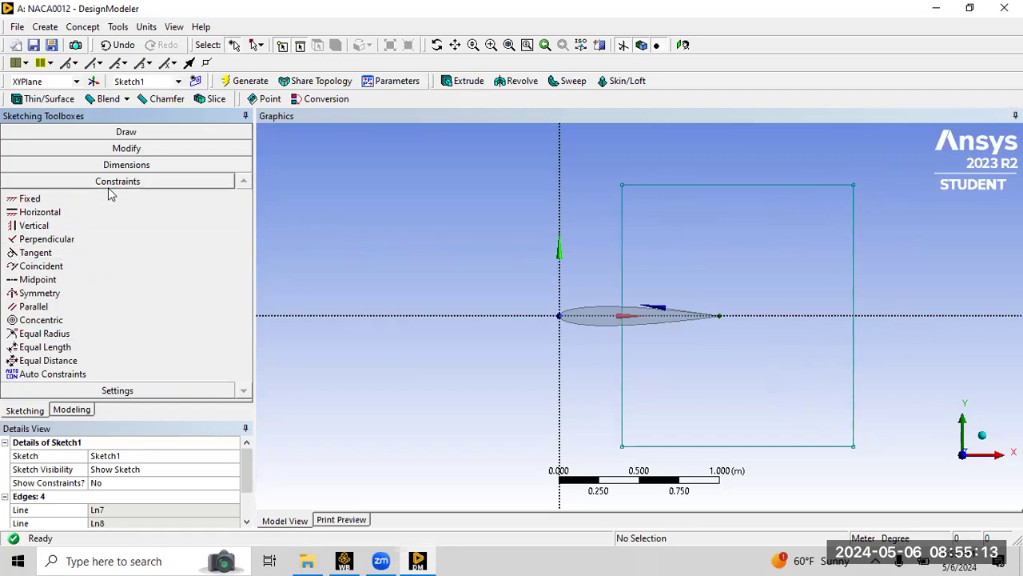
Constrain the rectangle's top and bottom edges to be symmetric about the horizontal axis.
{"action": "left_click", "coordinate": [45, 294]}
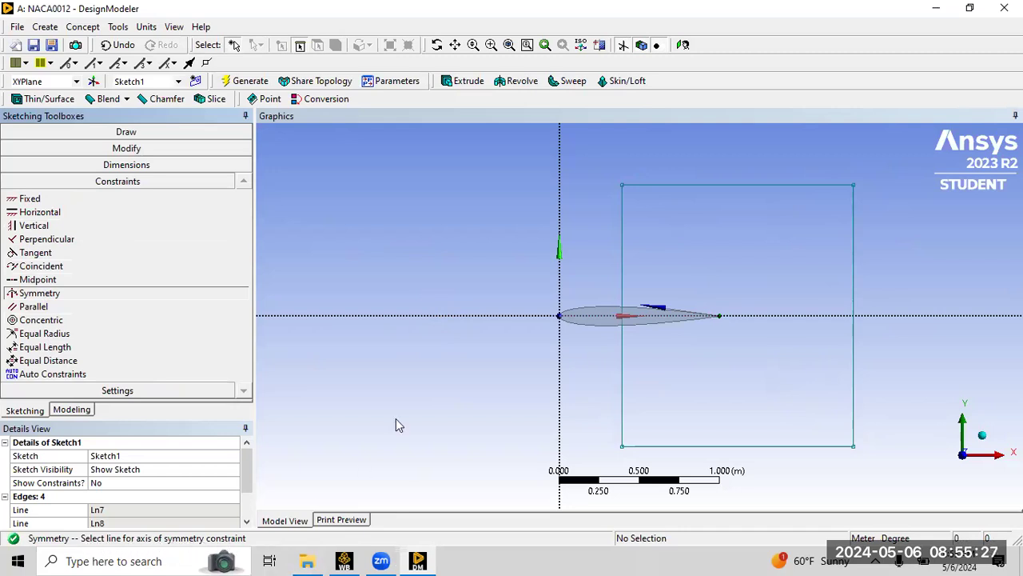
{"action": "left_click", "coordinate": [436, 315]}
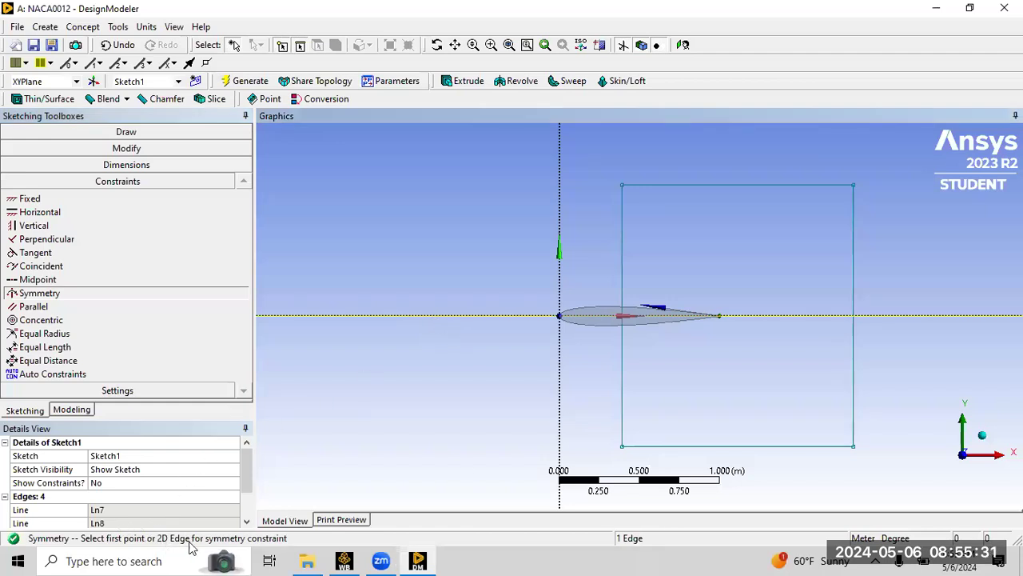
{"action": "left_click", "coordinate": [736, 184]}
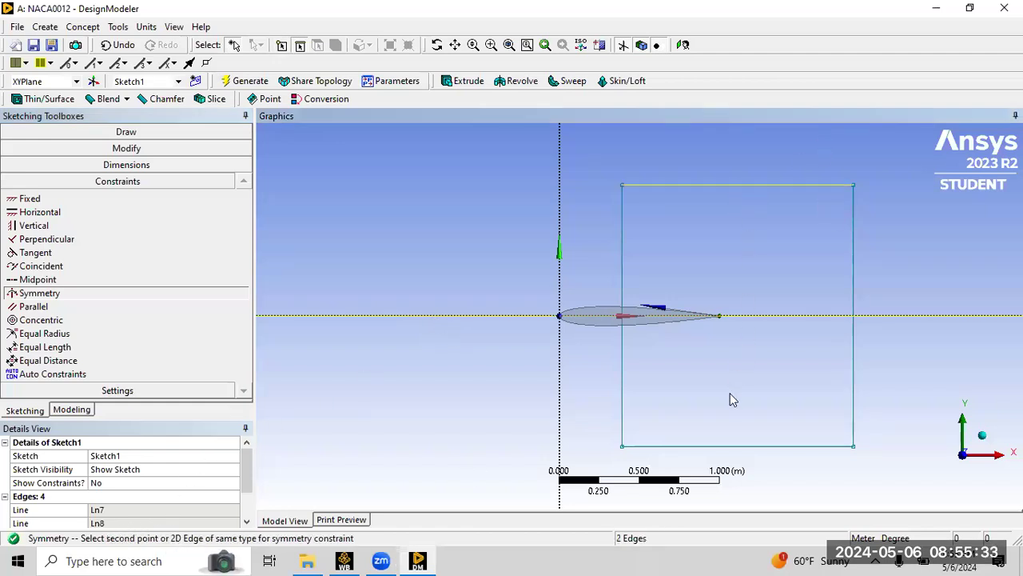
{"action": "left_click", "coordinate": [725, 444]}
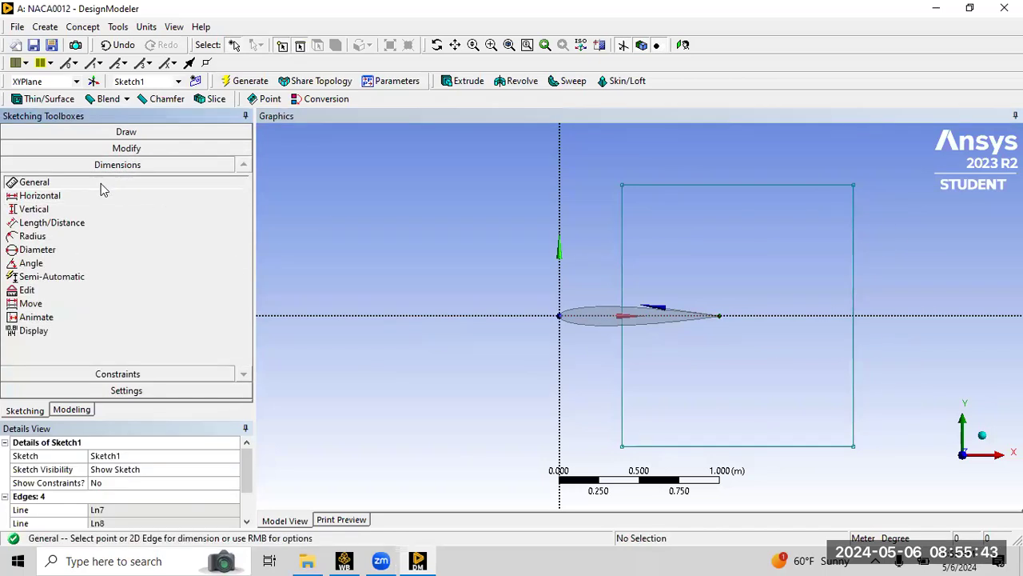
Dimension the distance from the vertical axis to the rectangle's left edge and set it to 0.1 m.
{"action": "left_click", "coordinate": [561, 281]}
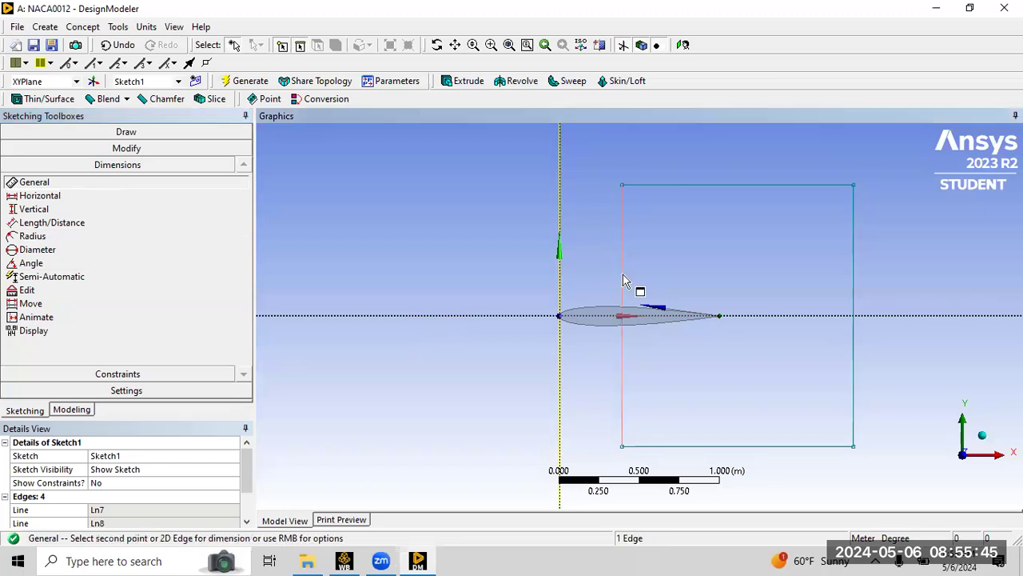
{"action": "left_click", "coordinate": [623, 275]}
{"action": "left_click", "coordinate": [596, 268]}
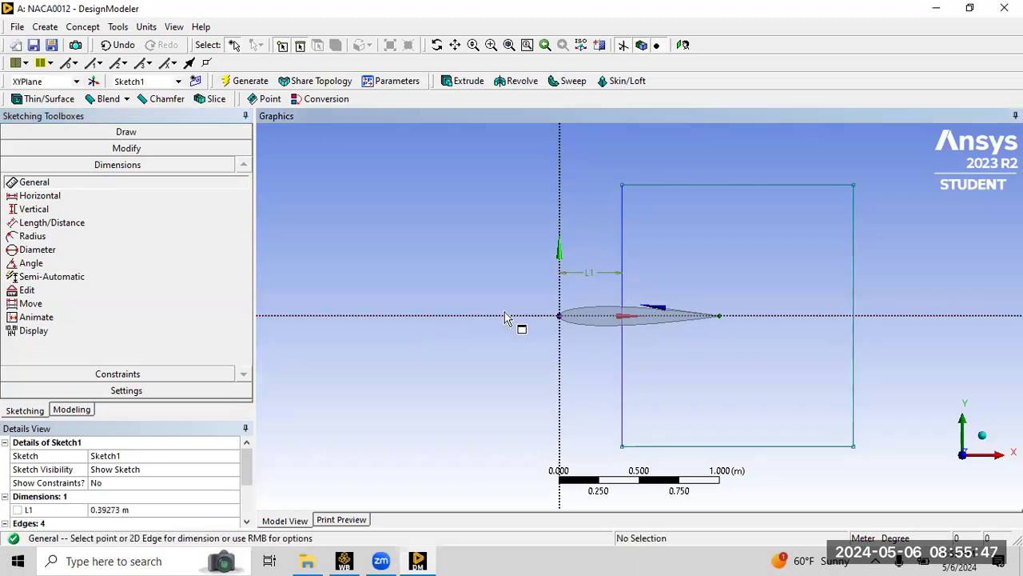
{"action": "left_click", "coordinate": [160, 510]}
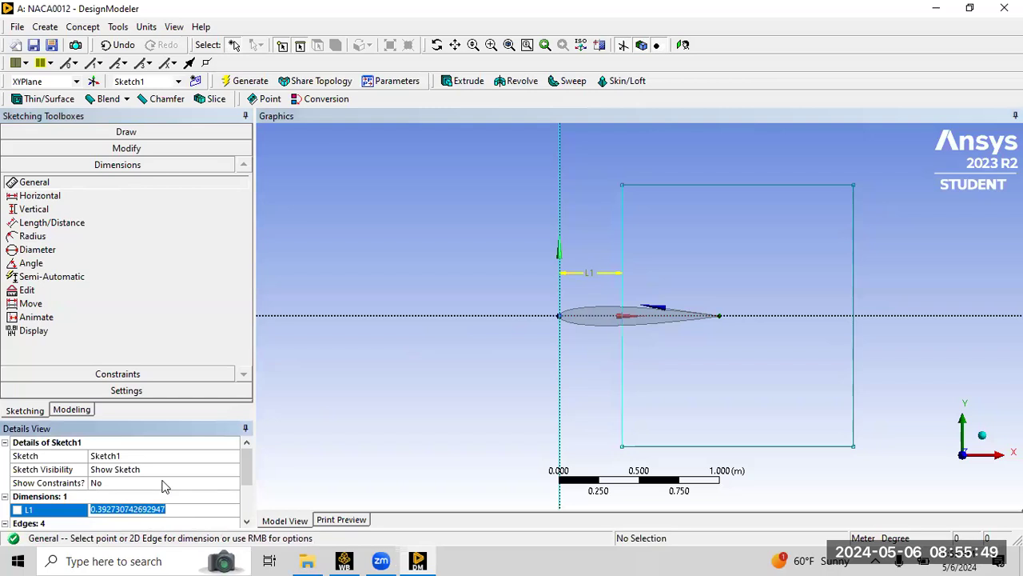
{"action": "type", "text": "0.1"}
{"action": "key", "text": "Return"}
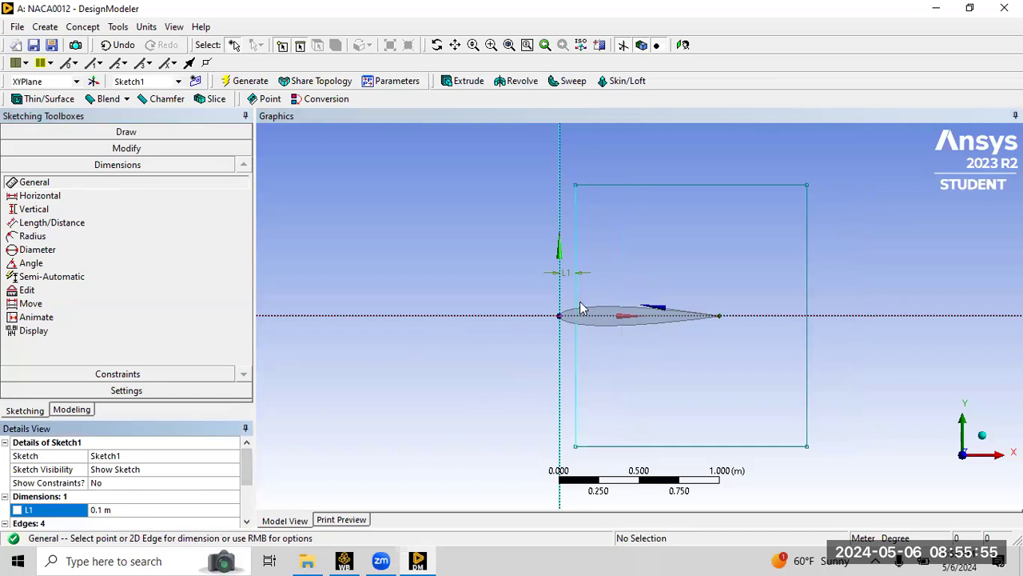
Dimension the rectangle's width and set it to 25 m.
{"action": "right_click_drag", "start_coordinate": [543, 290], "coordinate": [631, 356]}
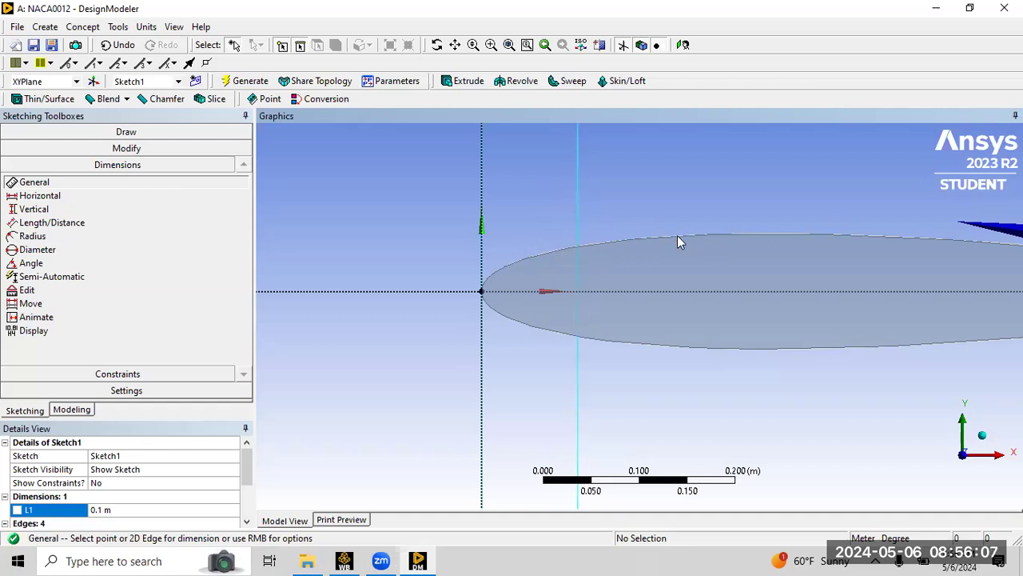
{"action": "scroll", "coordinate": [598, 247], "scroll_direction": "down", "scroll_amount": 3}
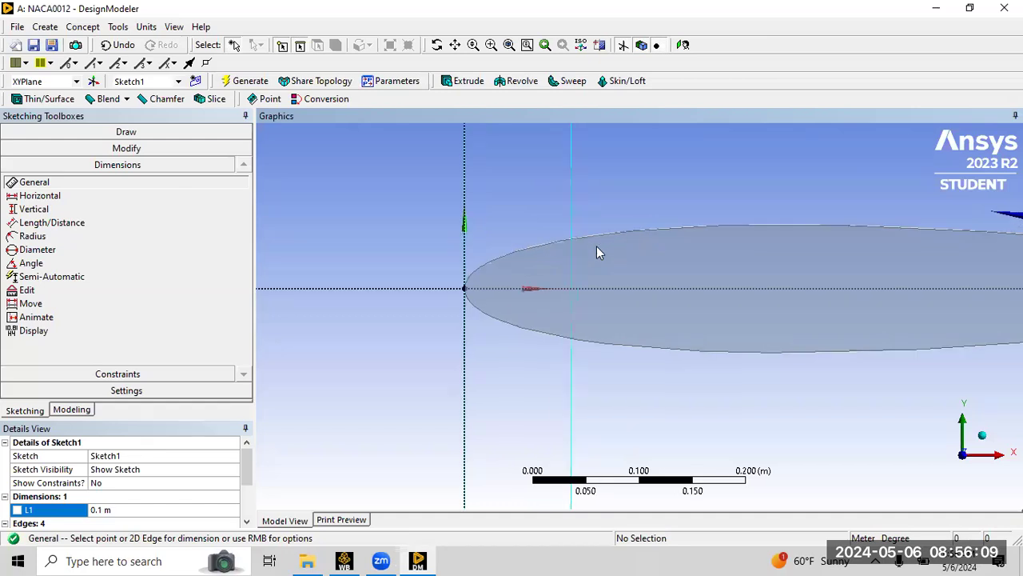
{"action": "scroll", "coordinate": [658, 200], "scroll_direction": "down", "scroll_amount": 5}
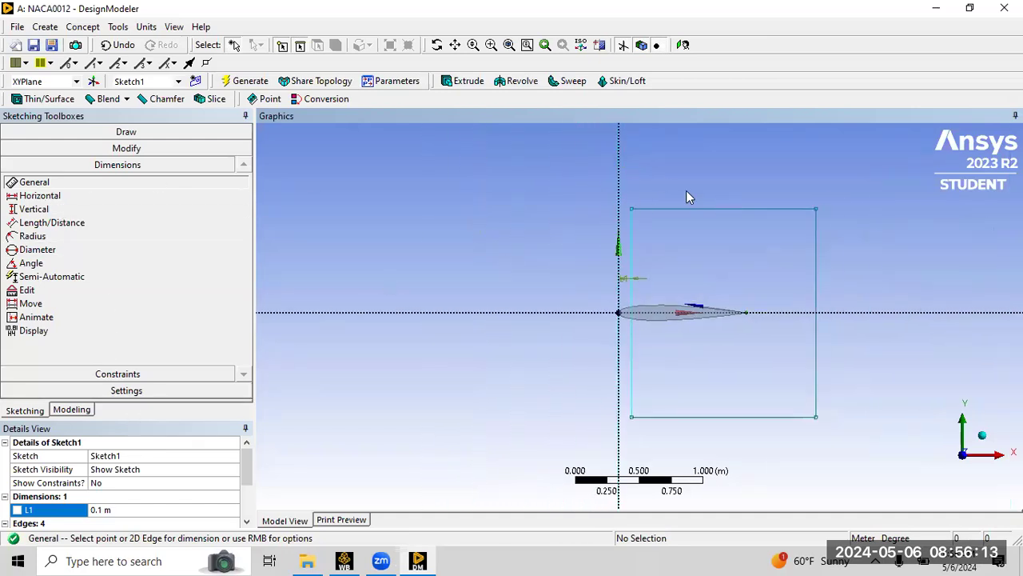
{"action": "left_click", "coordinate": [723, 209]}
{"action": "left_click", "coordinate": [724, 183]}
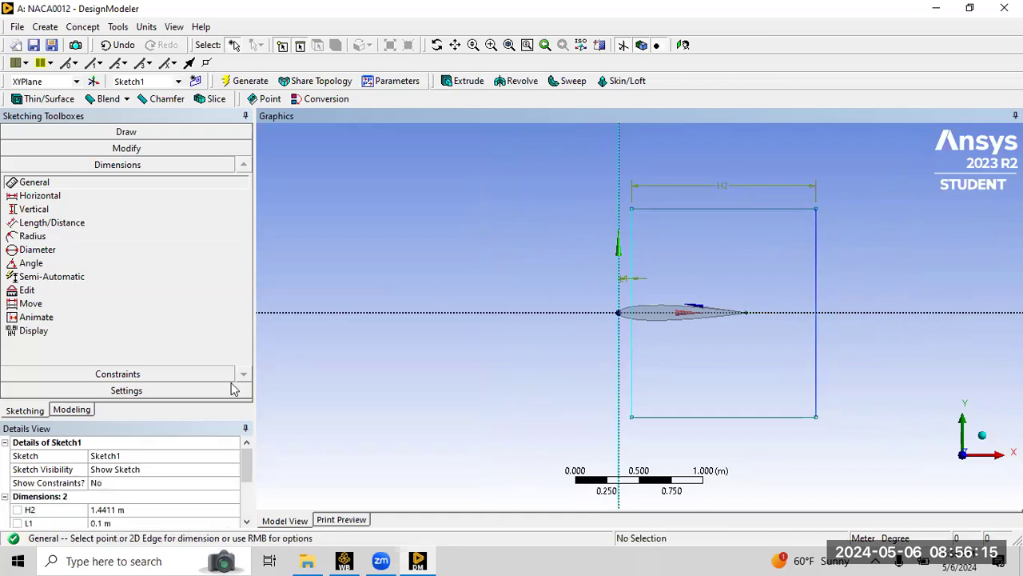
{"action": "left_click", "coordinate": [110, 509]}
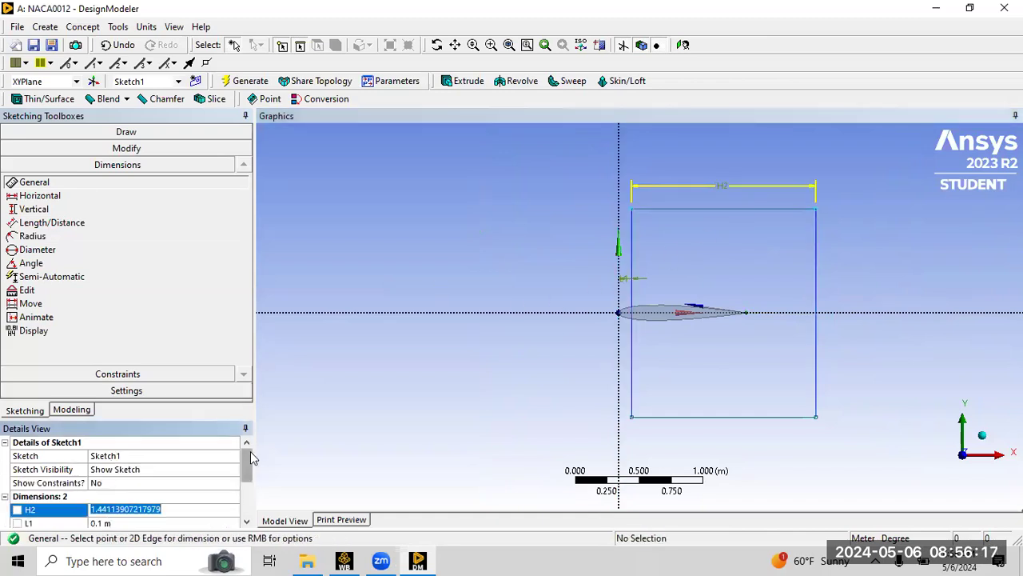
{"action": "type", "text": "25"}
{"action": "key", "text": "Return"}
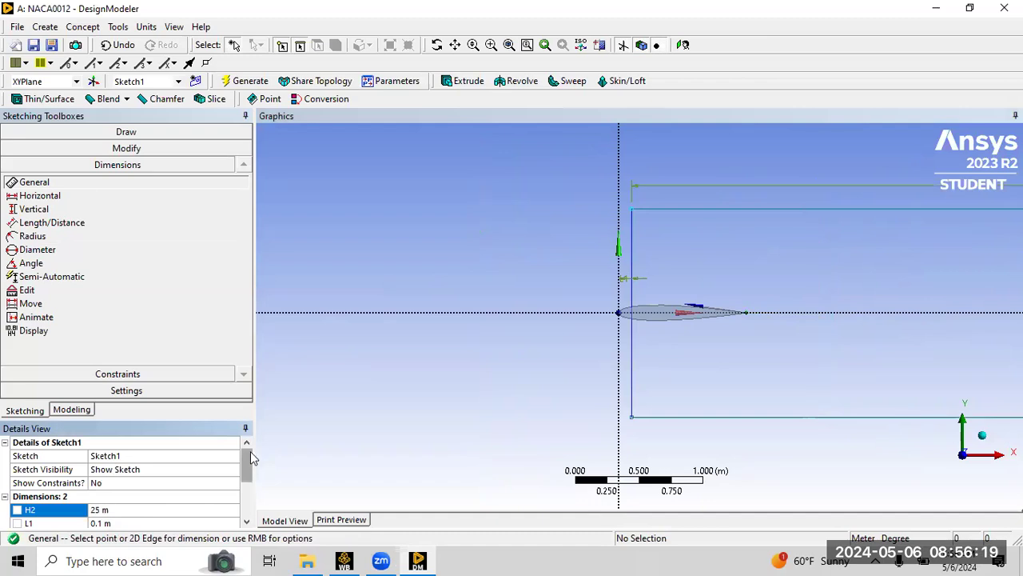
Dimension the rectangle's height and set it to 25 m.
{"action": "scroll", "coordinate": [739, 284], "scroll_direction": "up", "scroll_amount": 1}
{"action": "scroll", "coordinate": [744, 272], "scroll_direction": "down", "scroll_amount": 10}
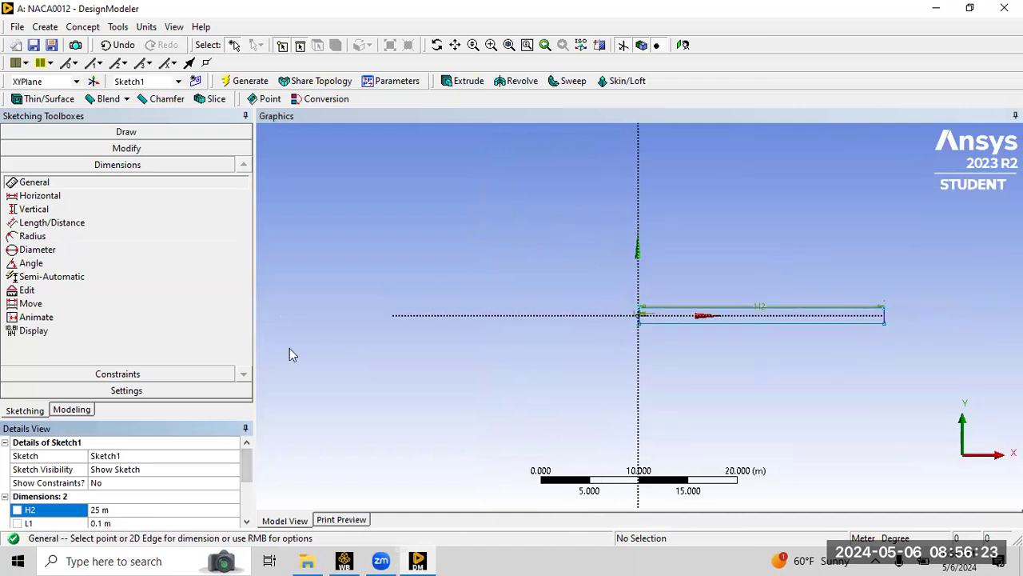
{"action": "left_click", "coordinate": [885, 317]}
{"action": "left_click", "coordinate": [906, 308]}
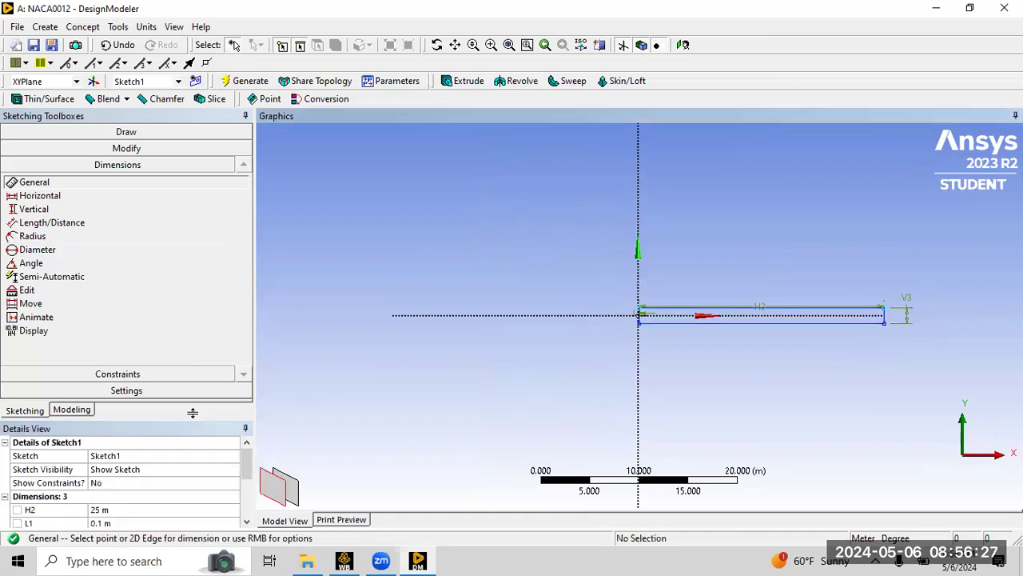
{"action": "left_click", "coordinate": [103, 523]}
{"action": "scroll", "coordinate": [124, 484], "scroll_direction": "down", "scroll_amount": 3}
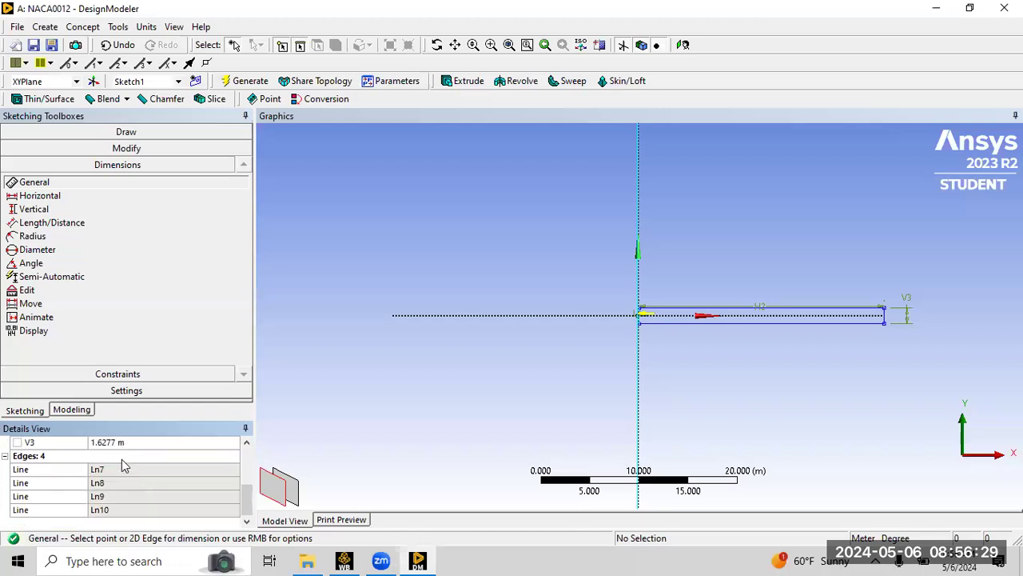
{"action": "left_click", "coordinate": [121, 442]}
{"action": "type", "text": "2"}
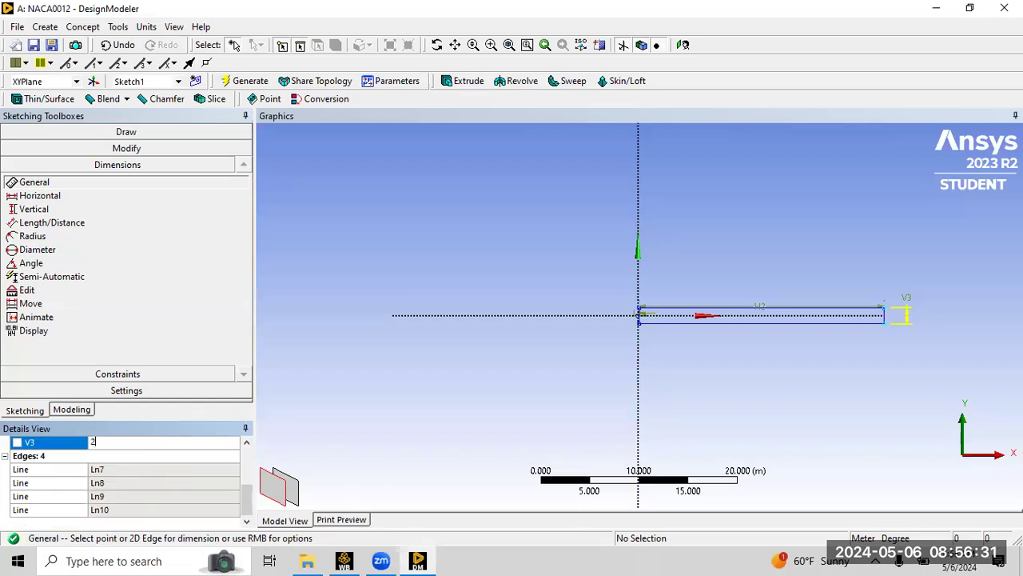
{"action": "type", "text": "5"}
{"action": "key", "text": "Return"}
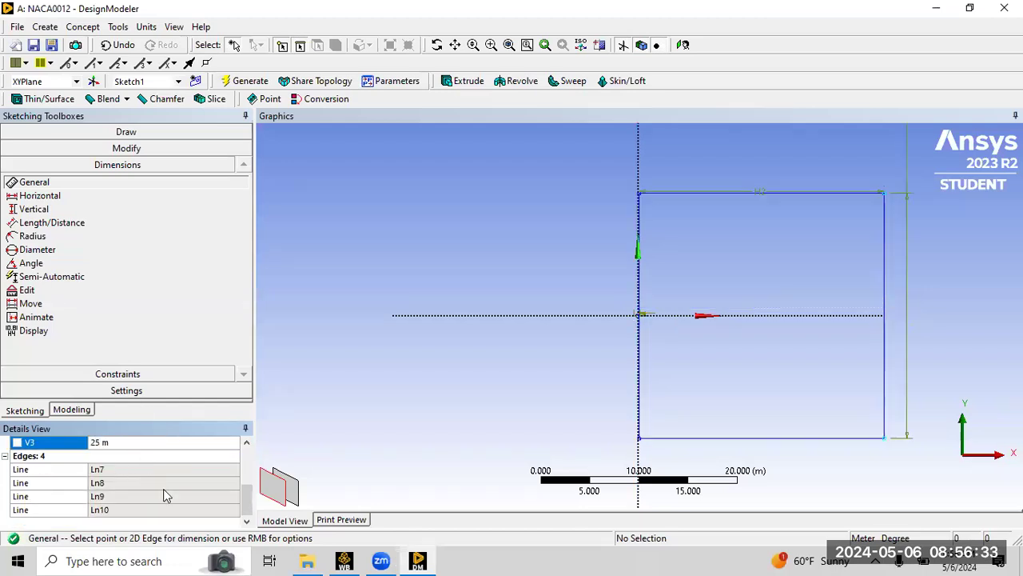
Set the rectangle's width dimension to 12.5 m.
{"action": "scroll", "coordinate": [650, 298], "scroll_direction": "down", "scroll_amount": 2}
{"action": "scroll", "coordinate": [640, 304], "scroll_direction": "up", "scroll_amount": 3}
{"action": "scroll", "coordinate": [640, 305], "scroll_direction": "up", "scroll_amount": 10}
{"action": "scroll", "coordinate": [725, 301], "scroll_direction": "down", "scroll_amount": 3}
{"action": "scroll", "coordinate": [120, 481], "scroll_direction": "up", "scroll_amount": 3}
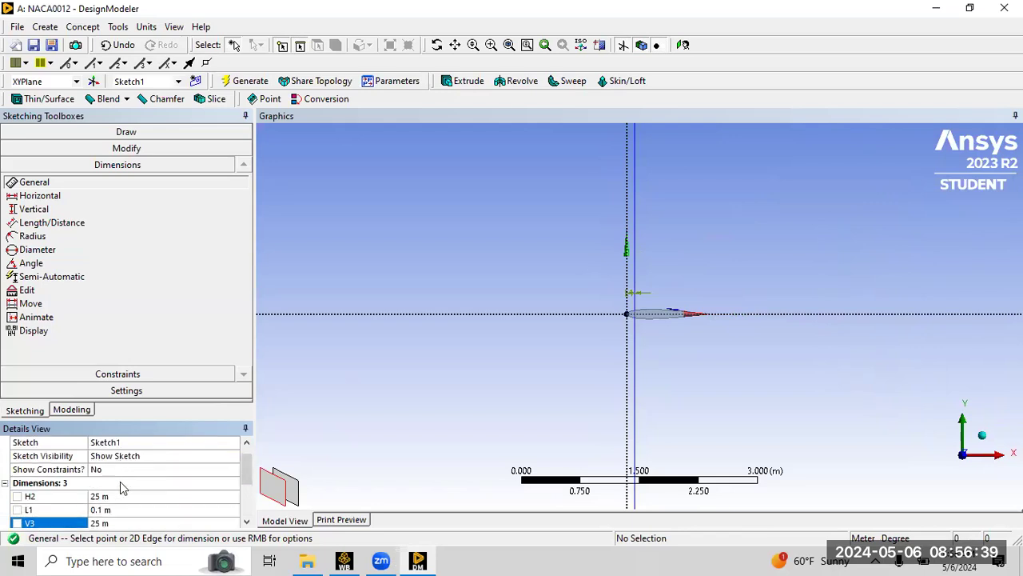
{"action": "left_click", "coordinate": [120, 495]}
{"action": "scroll", "coordinate": [618, 264], "scroll_direction": "up", "scroll_amount": 3}
{"action": "scroll", "coordinate": [700, 255], "scroll_direction": "down", "scroll_amount": 10}
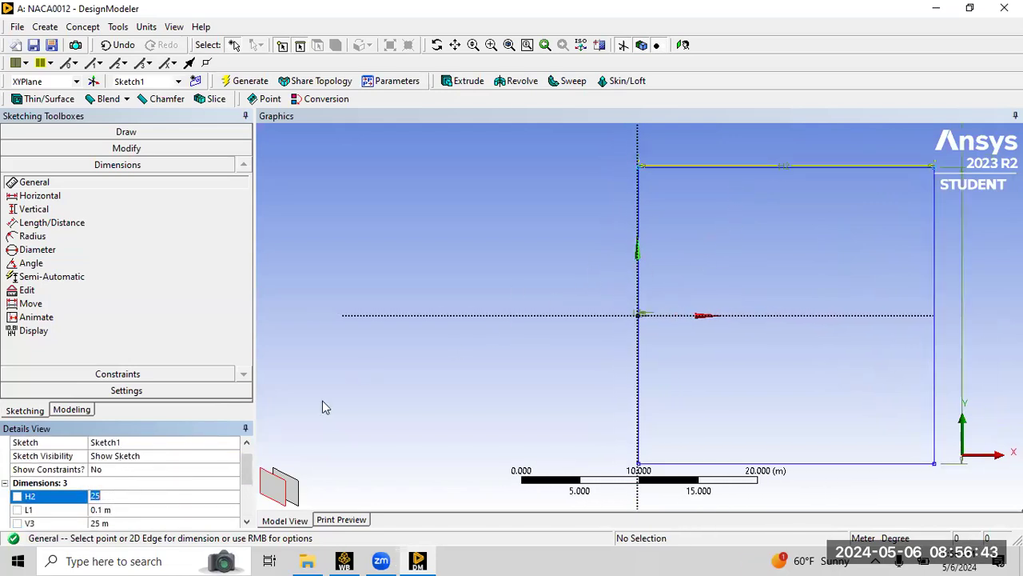
{"action": "type", "text": "12.5"}
{"action": "key", "text": "Return"}
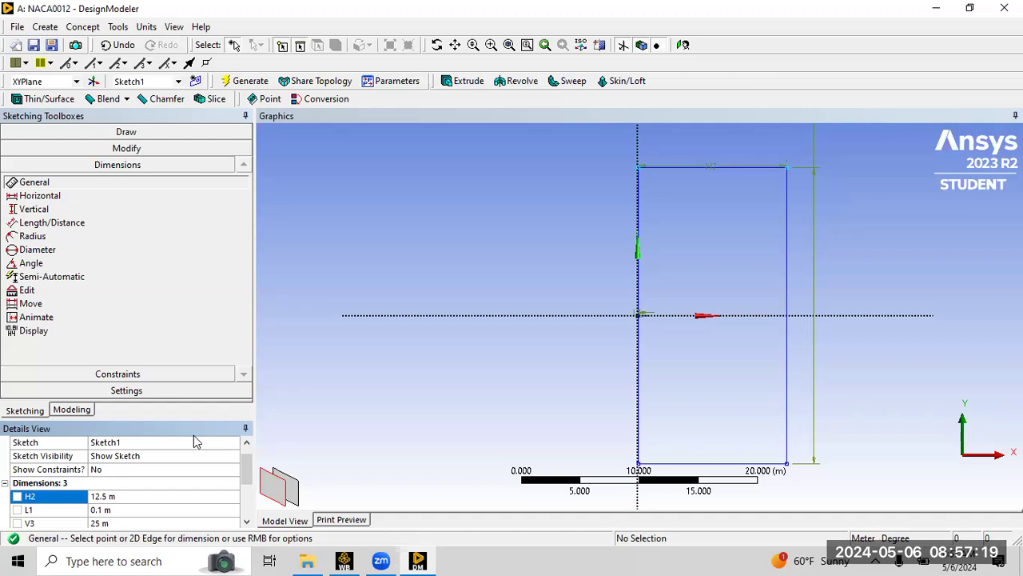
Draw an arc centered at the origin from the rectangle's top-left corner around to its bottom-left corner.
{"action": "left_click", "coordinate": [118, 131]}
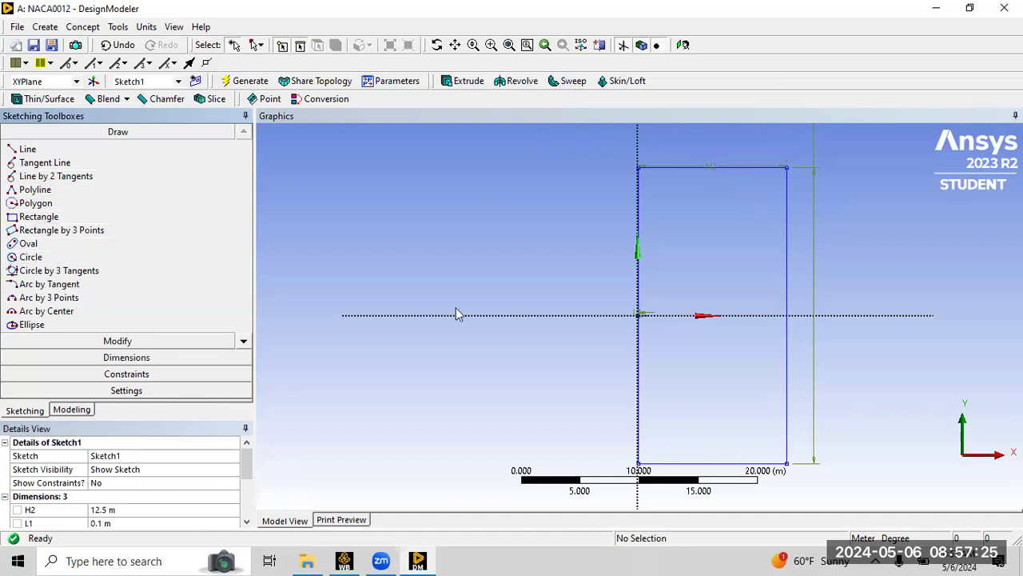
{"action": "left_click", "coordinate": [44, 312]}
{"action": "right_click_drag", "start_coordinate": [625, 286], "coordinate": [665, 344]}
{"action": "scroll", "coordinate": [643, 276], "scroll_direction": "down", "scroll_amount": 3}
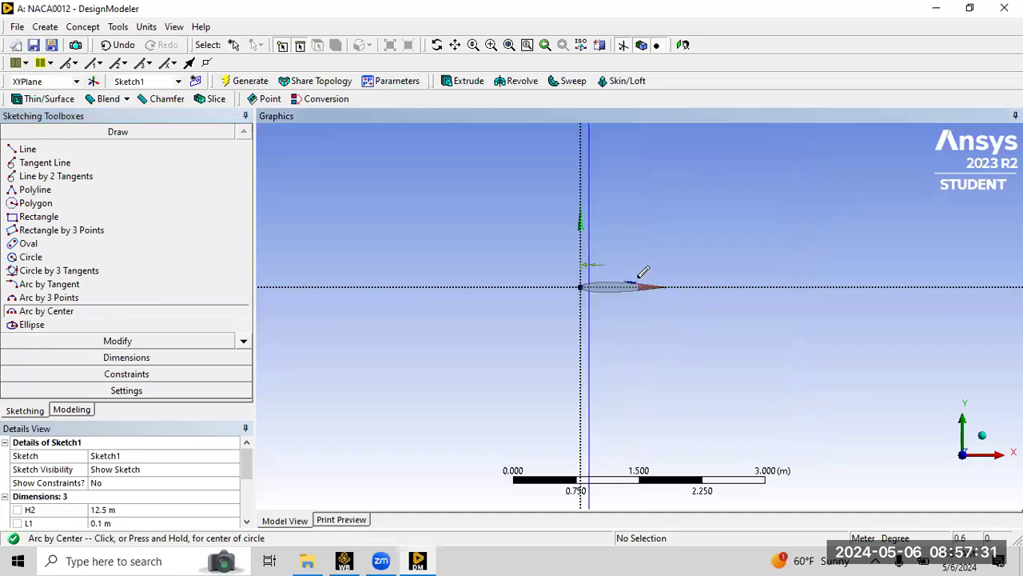
{"action": "scroll", "coordinate": [645, 277], "scroll_direction": "down", "scroll_amount": 2}
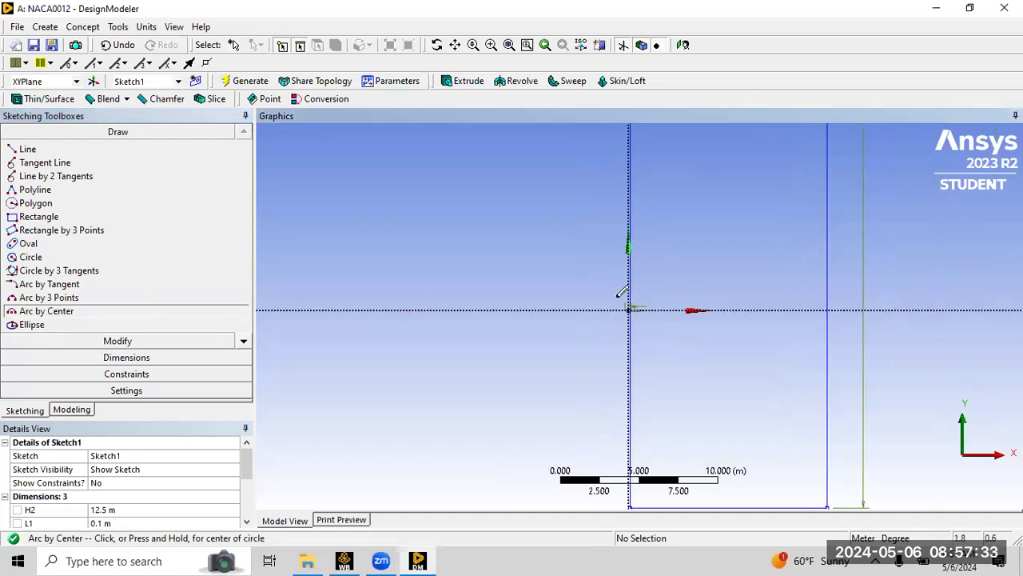
{"action": "right_click_drag", "start_coordinate": [601, 285], "coordinate": [665, 325]}
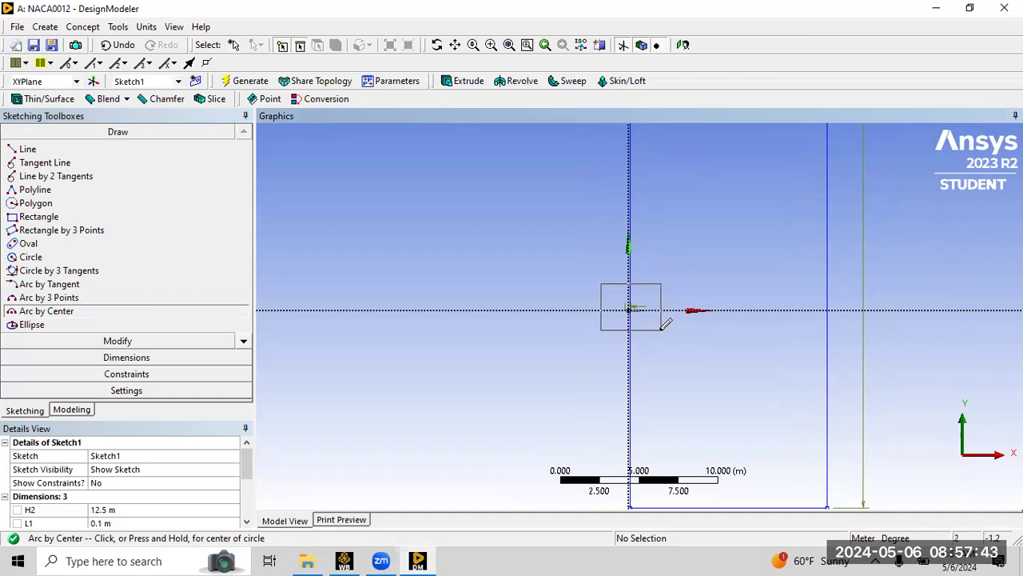
{"action": "right_click_drag", "start_coordinate": [665, 325], "coordinate": [665, 323]}
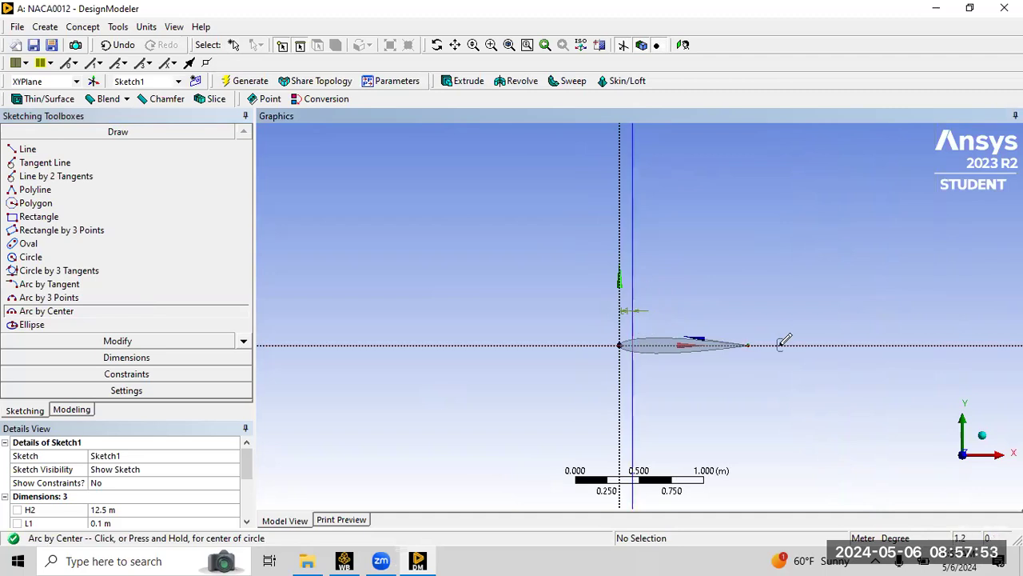
{"action": "left_click", "coordinate": [632, 344]}
{"action": "scroll", "coordinate": [646, 280], "scroll_direction": "up", "scroll_amount": 5}
{"action": "scroll", "coordinate": [628, 192], "scroll_direction": "down", "scroll_amount": 10}
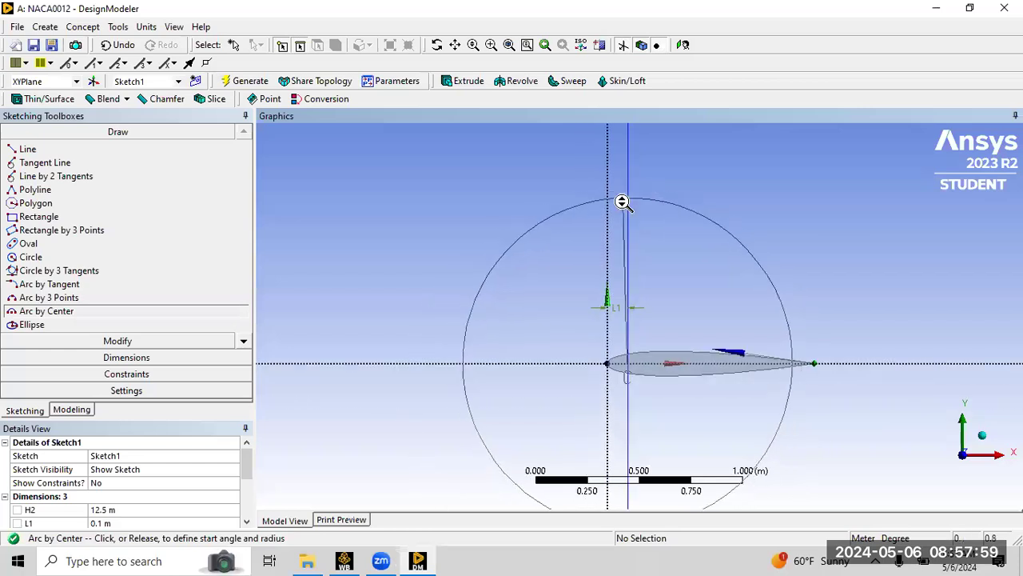
{"action": "scroll", "coordinate": [649, 137], "scroll_direction": "down", "scroll_amount": 3}
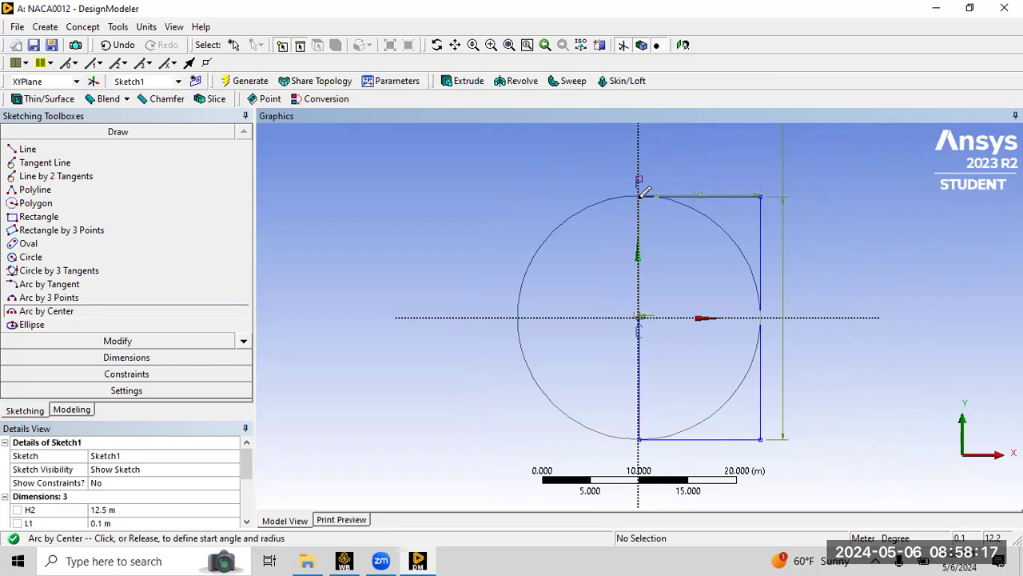
{"action": "left_click", "coordinate": [639, 195]}
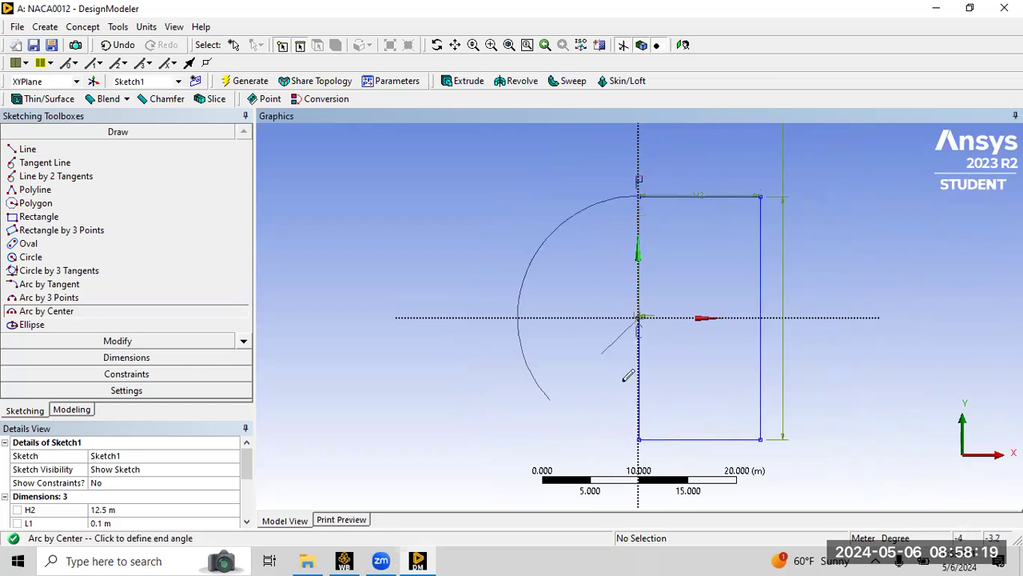
{"action": "left_click", "coordinate": [641, 438]}
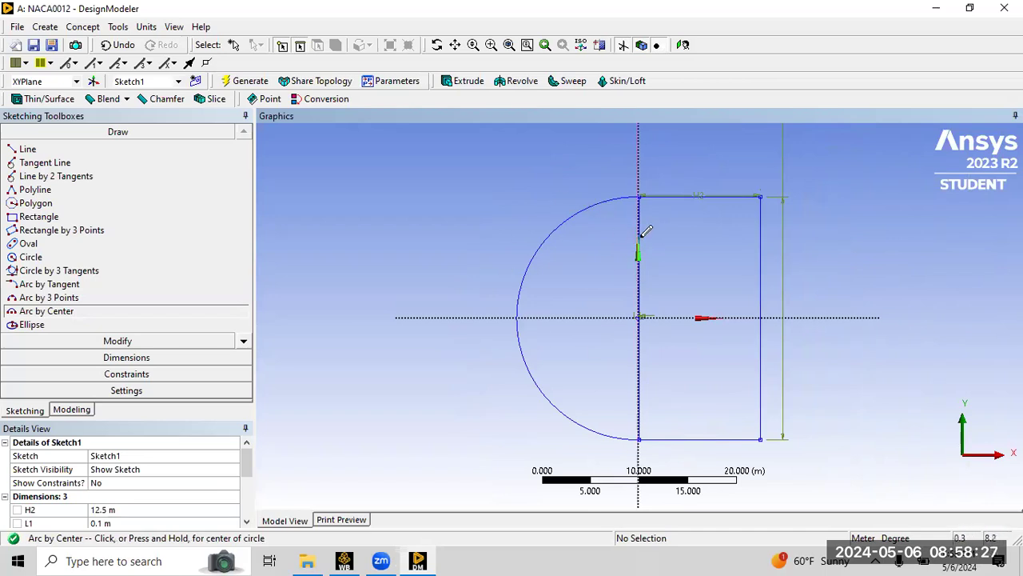
Trim away the rectangle's left edge so the arc closes the domain.
{"action": "scroll", "coordinate": [664, 312], "scroll_direction": "up", "scroll_amount": 5}
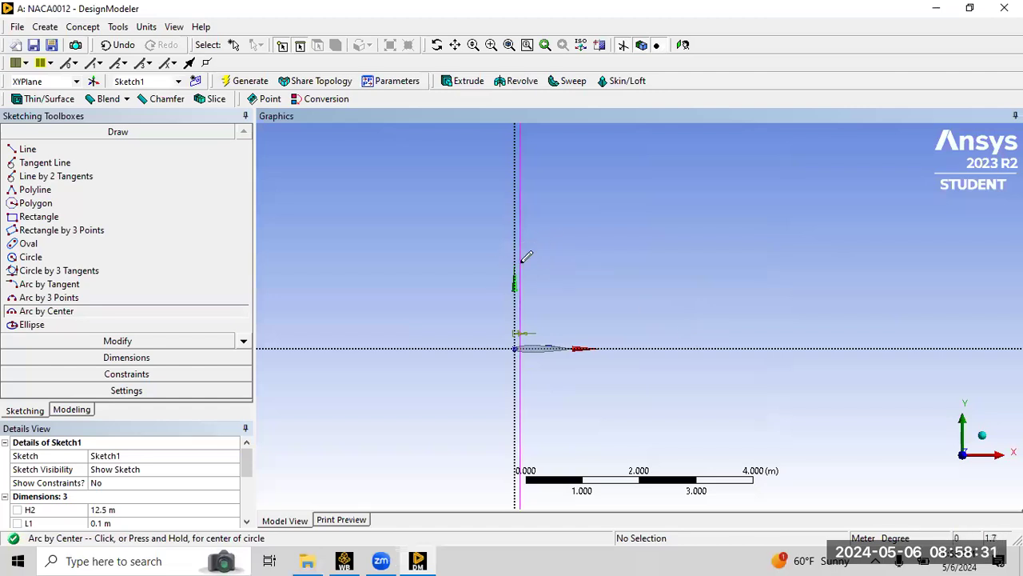
{"action": "left_click", "coordinate": [118, 341]}
{"action": "left_click", "coordinate": [56, 207]}
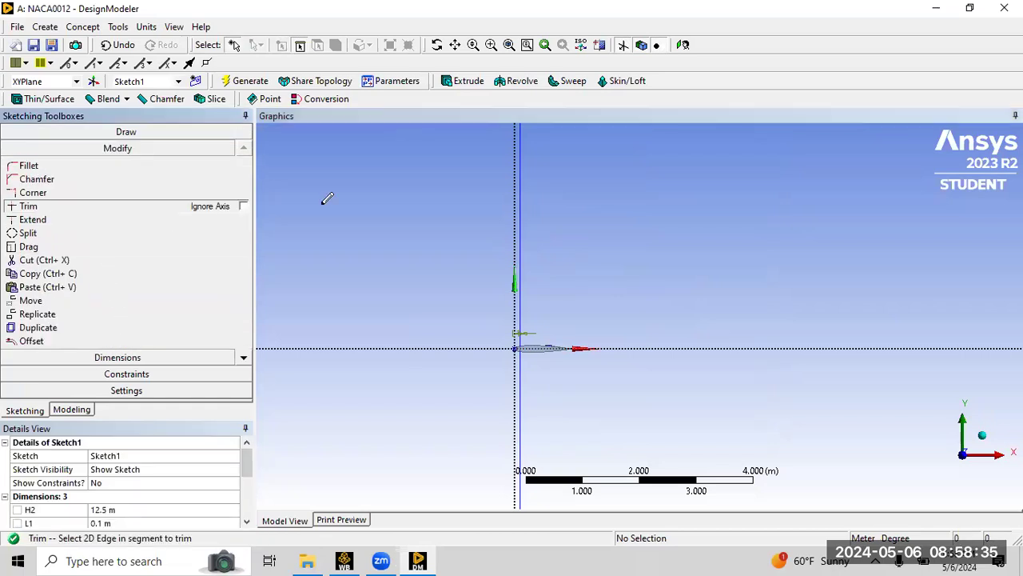
{"action": "left_click", "coordinate": [519, 200]}
{"action": "left_click", "coordinate": [524, 383]}
{"action": "scroll", "coordinate": [654, 258], "scroll_direction": "up", "scroll_amount": 2}
{"action": "scroll", "coordinate": [655, 240], "scroll_direction": "down", "scroll_amount": 3}
{"action": "scroll", "coordinate": [663, 232], "scroll_direction": "down", "scroll_amount": 5}
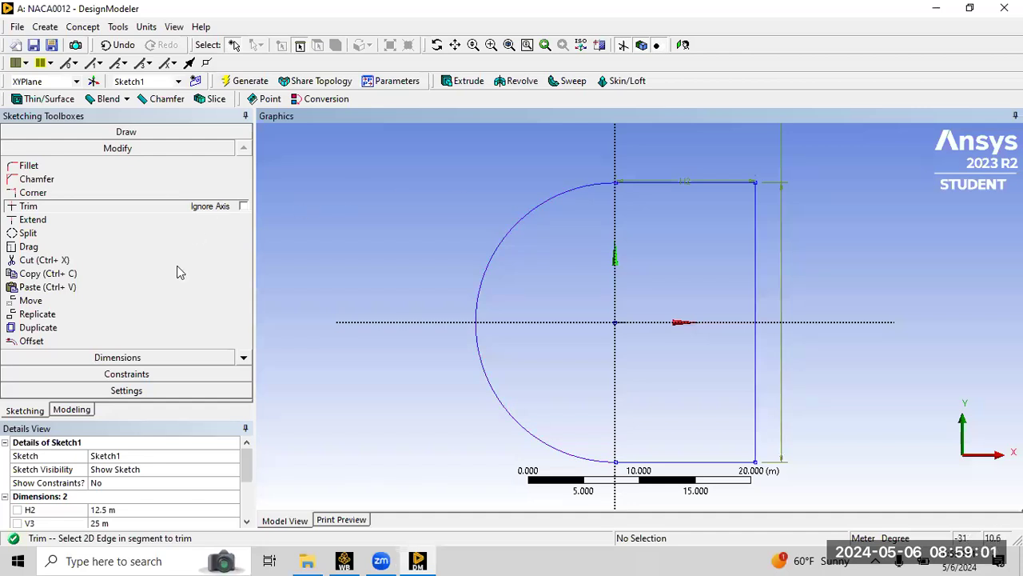
Start a surface from sketches and select the arc and the rectangle's top, right and bottom edges as base objects.
{"action": "left_click", "coordinate": [148, 357]}
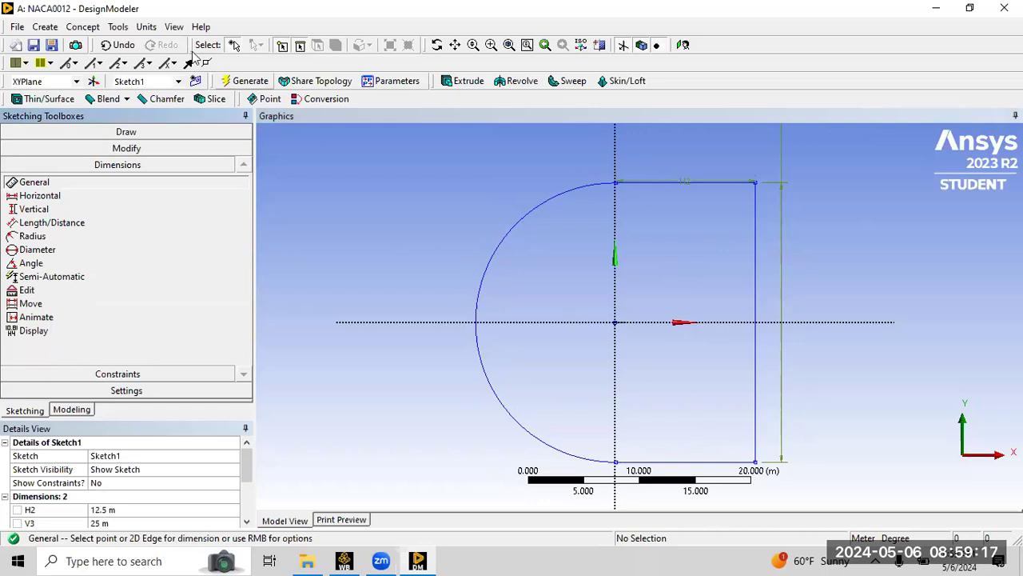
{"action": "left_click", "coordinate": [84, 26]}
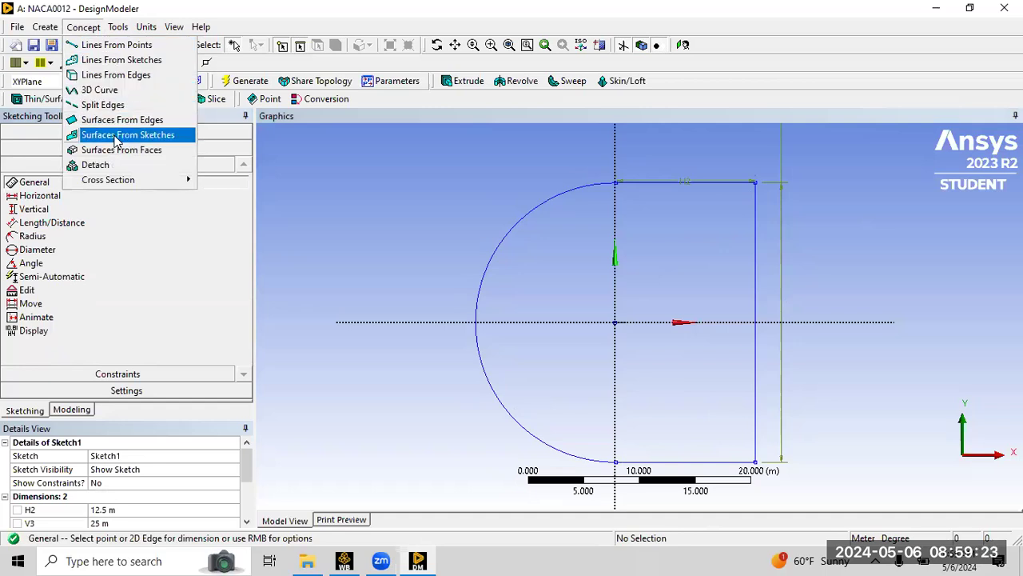
{"action": "left_click", "coordinate": [117, 135]}
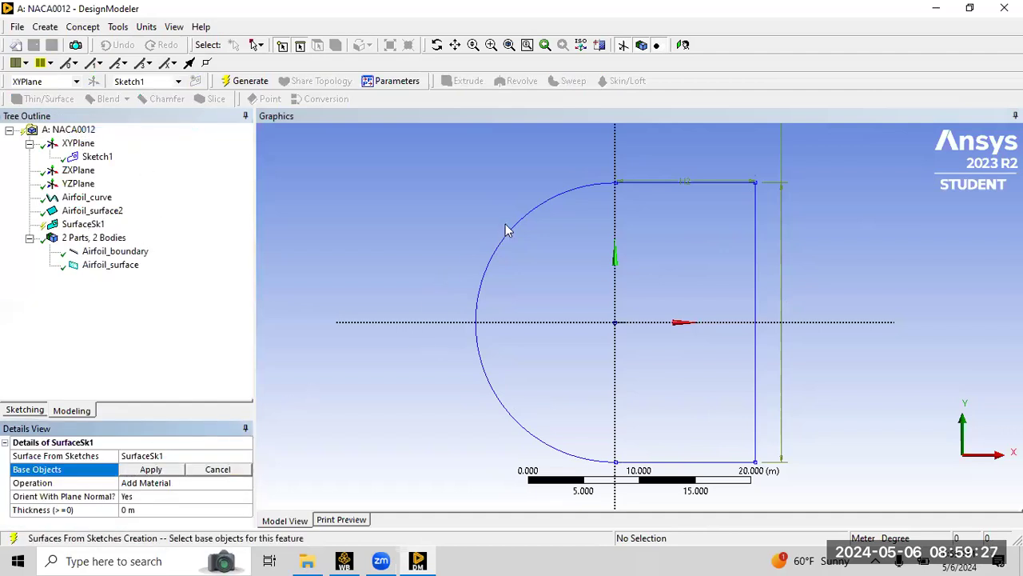
{"action": "left_click", "coordinate": [543, 221]}
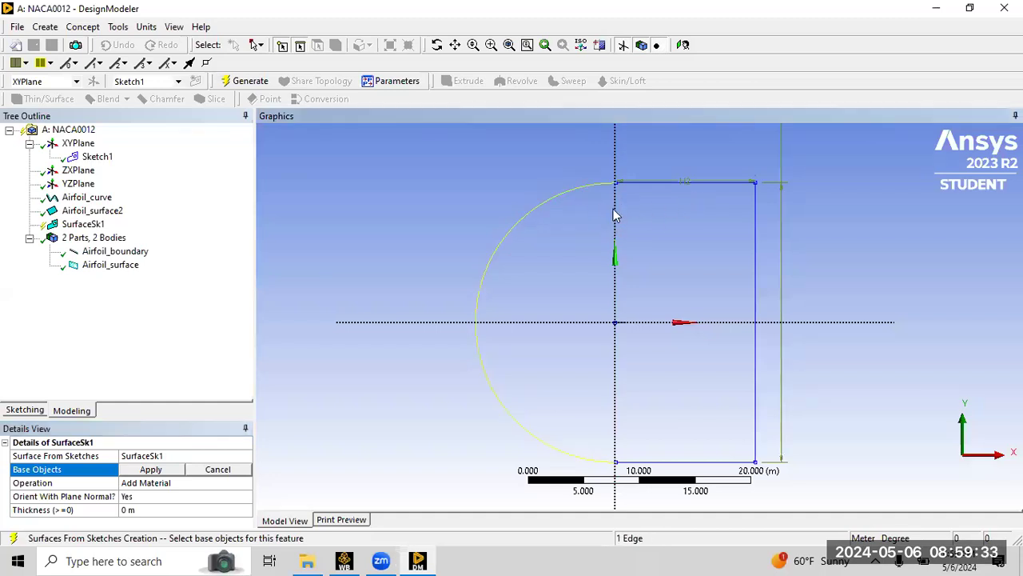
{"action": "left_click", "coordinate": [706, 182], "text": "ctrl"}
{"action": "left_click", "coordinate": [755, 210], "text": "ctrl"}
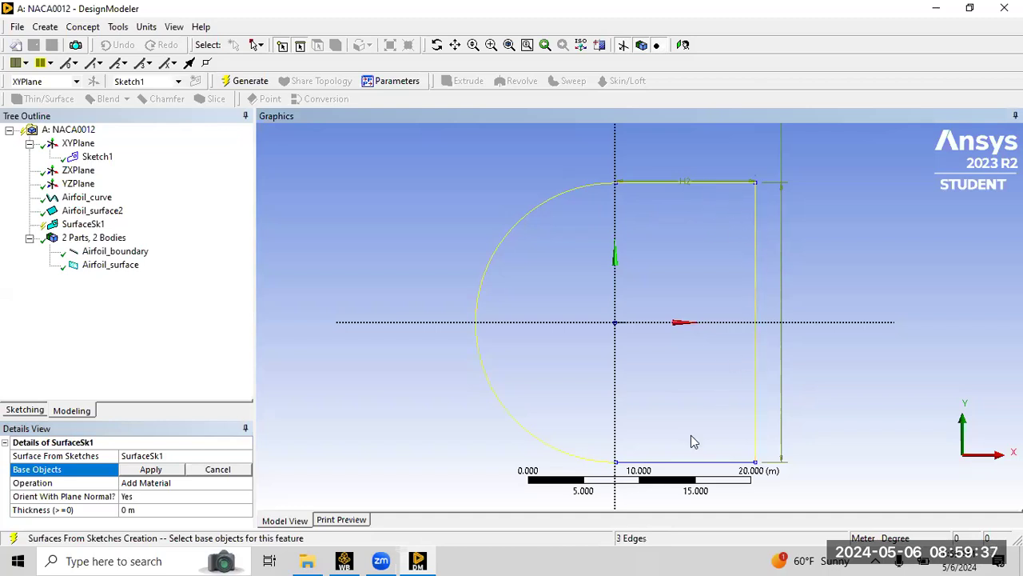
{"action": "left_click", "coordinate": [686, 463], "text": "ctrl"}
{"action": "left_click", "coordinate": [152, 470]}
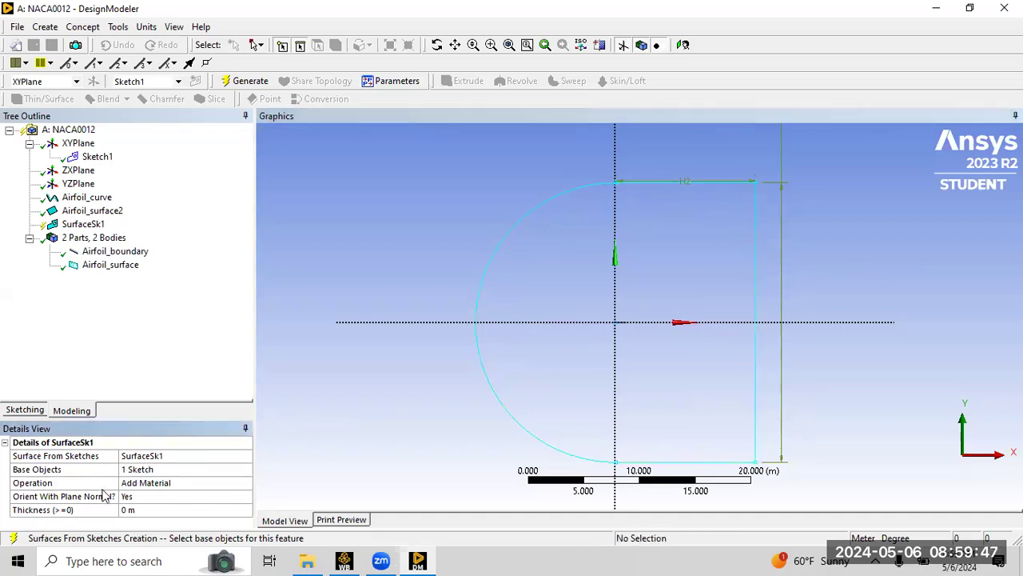
Set the surface operation to Add Frozen and generate the domain surface body.
{"action": "left_click", "coordinate": [161, 483]}
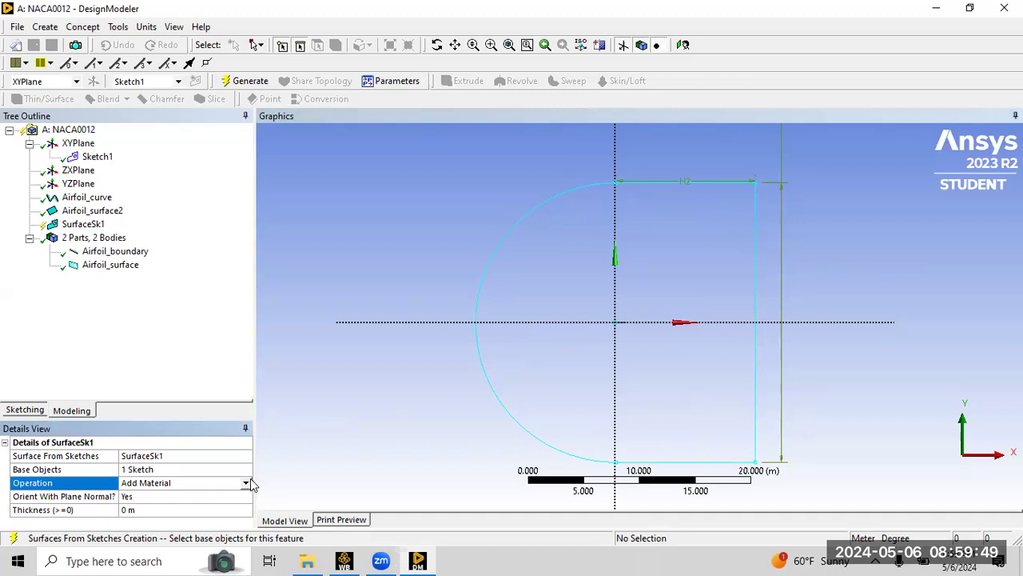
{"action": "left_click", "coordinate": [247, 483]}
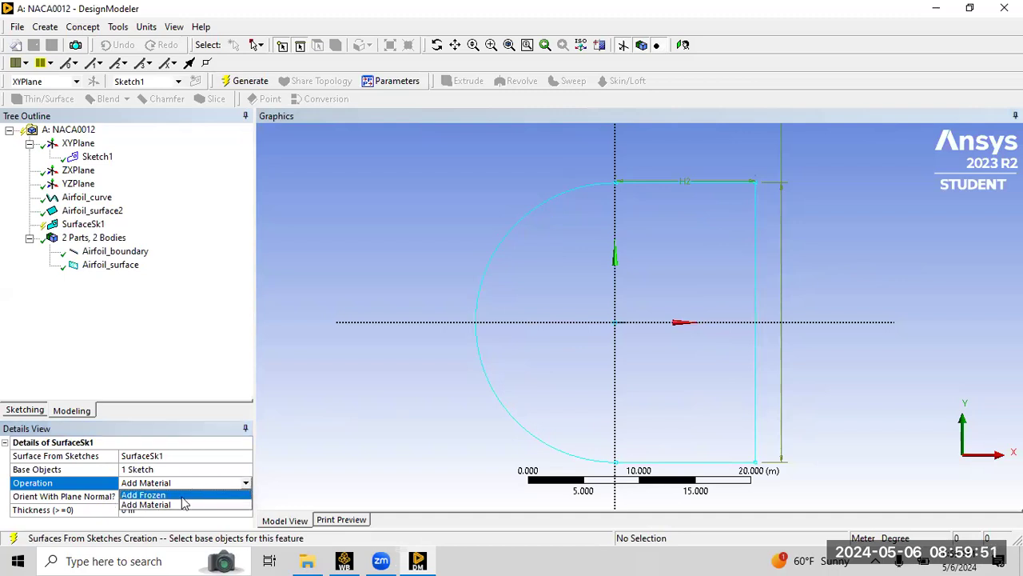
{"action": "left_click", "coordinate": [182, 496]}
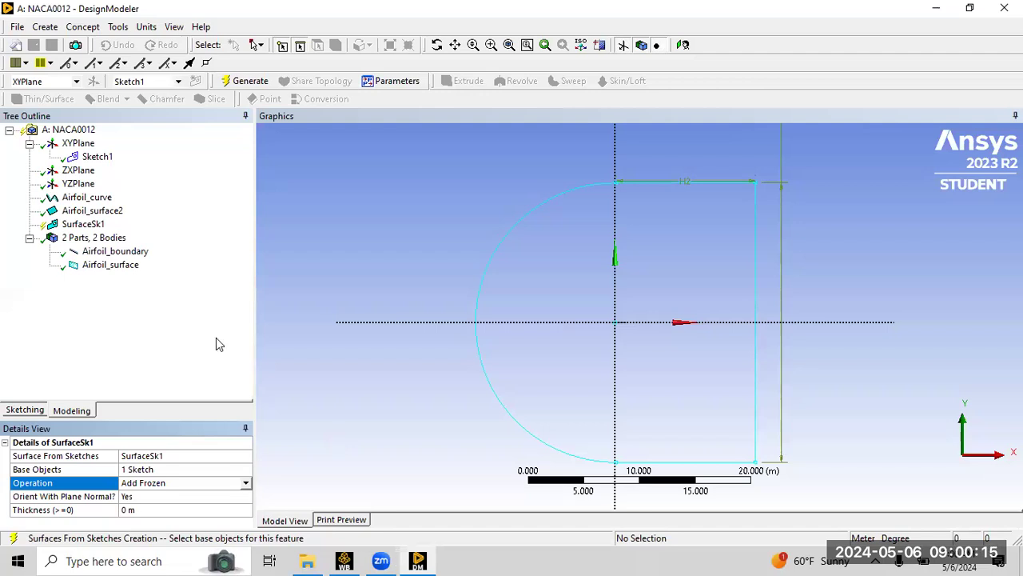
{"action": "left_click", "coordinate": [250, 82]}
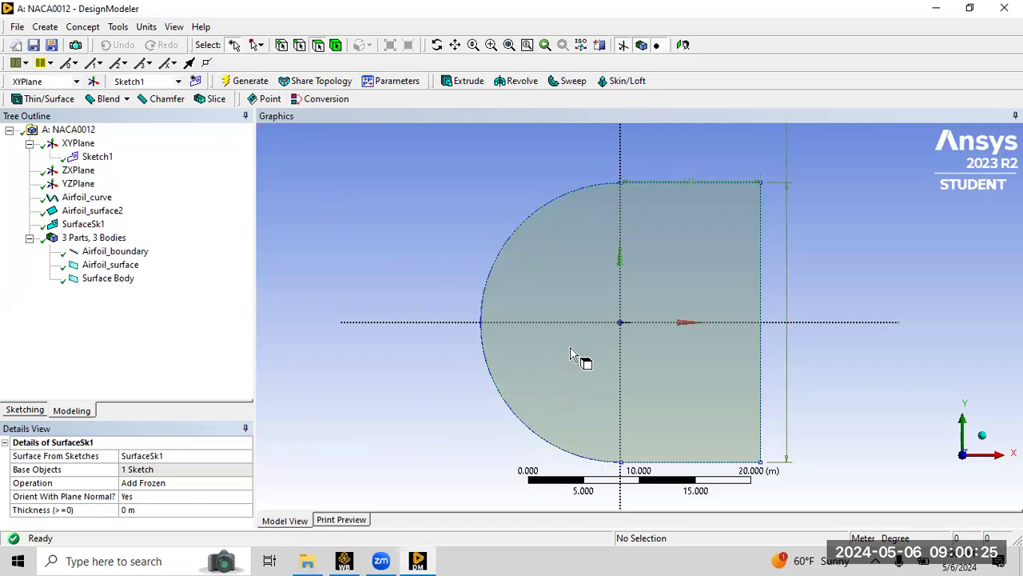
Inspect the generated surface body and airfoil faces in the graphics view.
{"action": "left_click", "coordinate": [605, 328]}
{"action": "scroll", "coordinate": [698, 302], "scroll_direction": "up", "scroll_amount": 10}
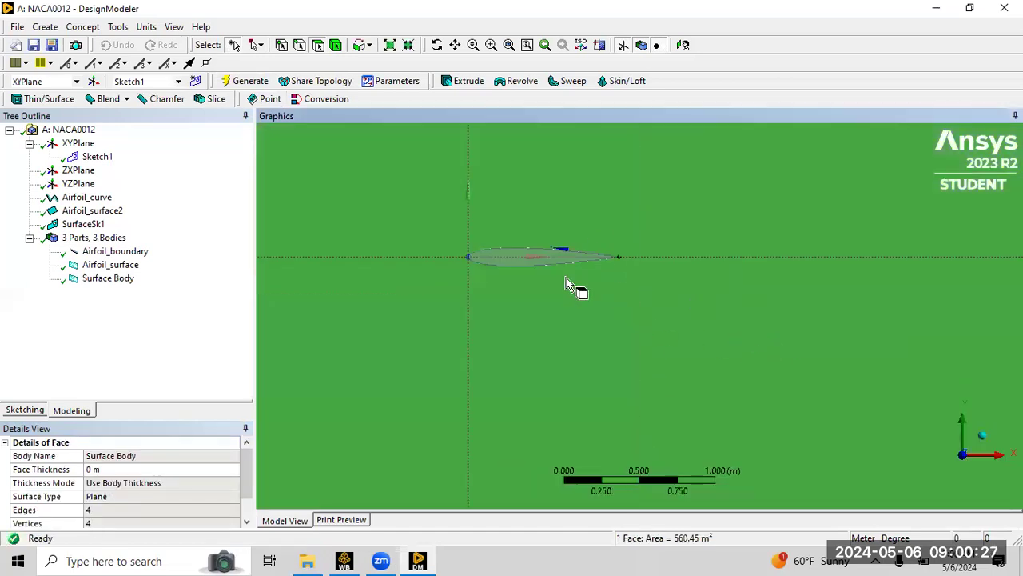
{"action": "left_click", "coordinate": [509, 256]}
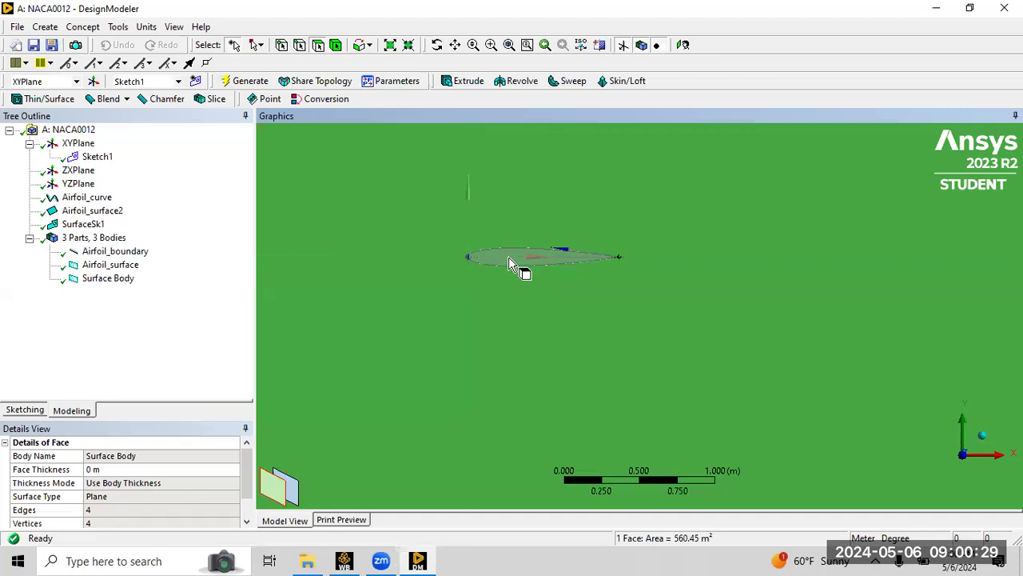
{"action": "left_click", "coordinate": [294, 498]}
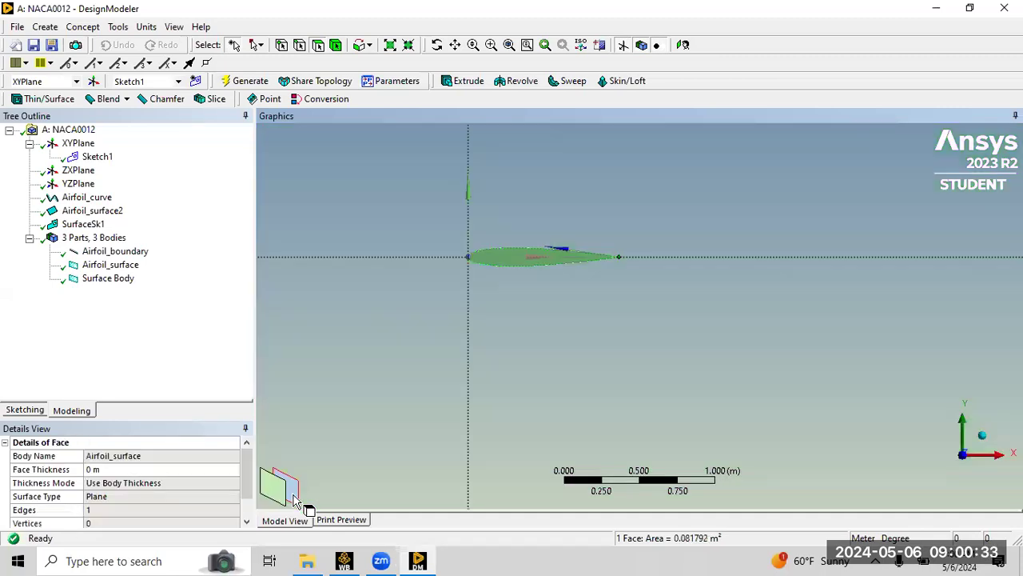
{"action": "left_click", "coordinate": [275, 494]}
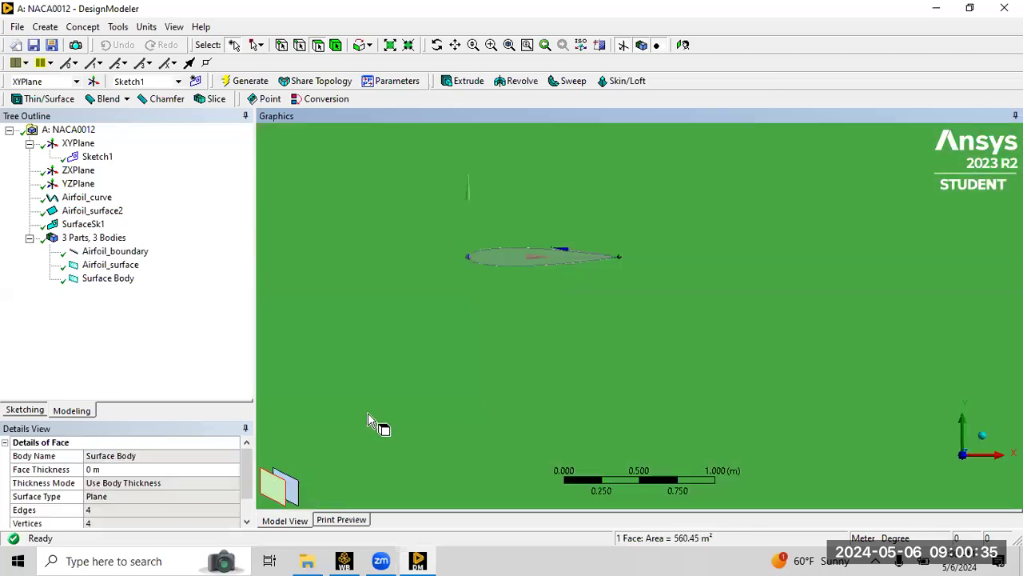
Rename the new surface body to Domain.
{"action": "left_click", "coordinate": [102, 283]}
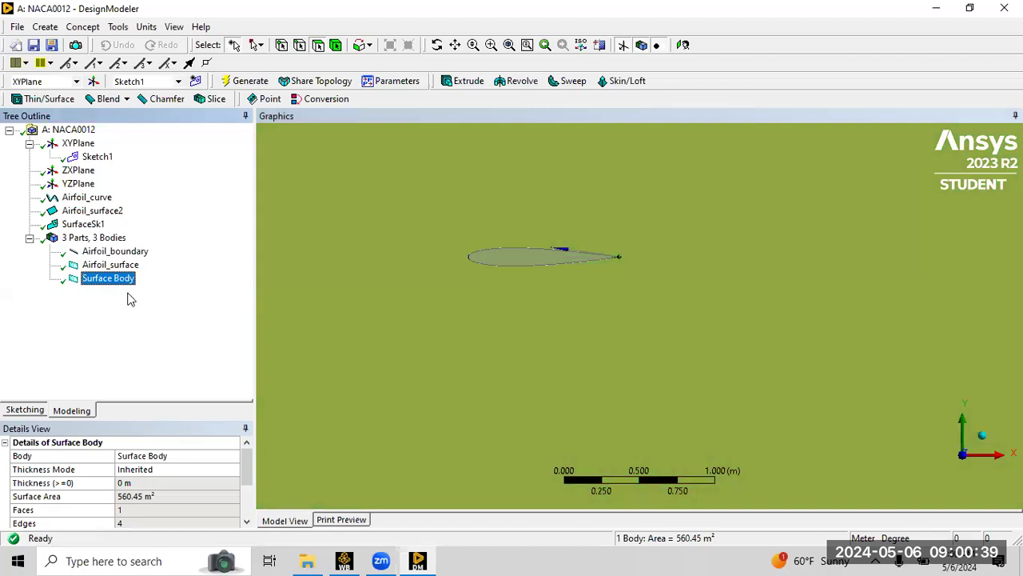
{"action": "right_click", "coordinate": [114, 279]}
{"action": "left_click", "coordinate": [164, 371]}
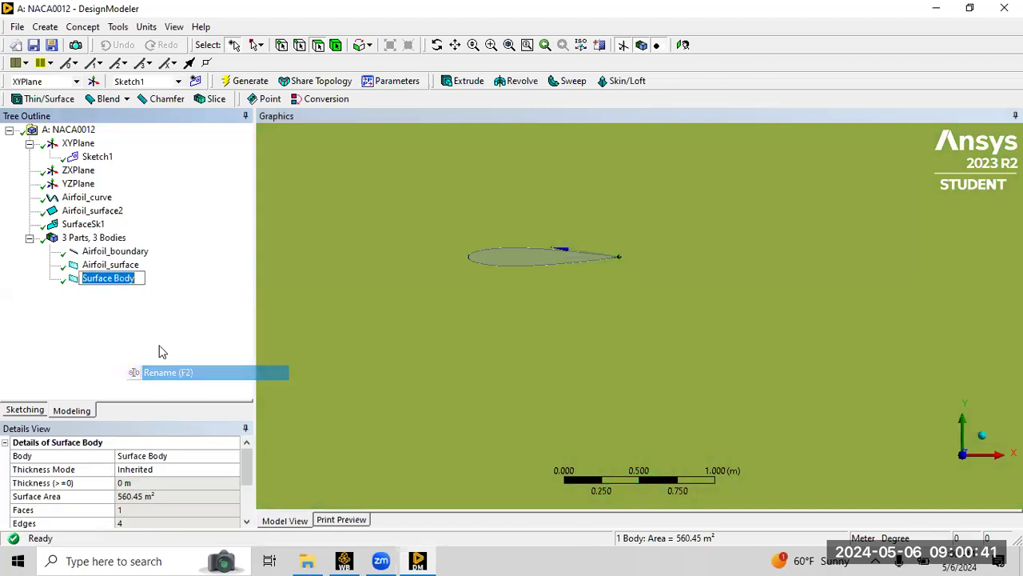
{"action": "type", "text": "Domain"}
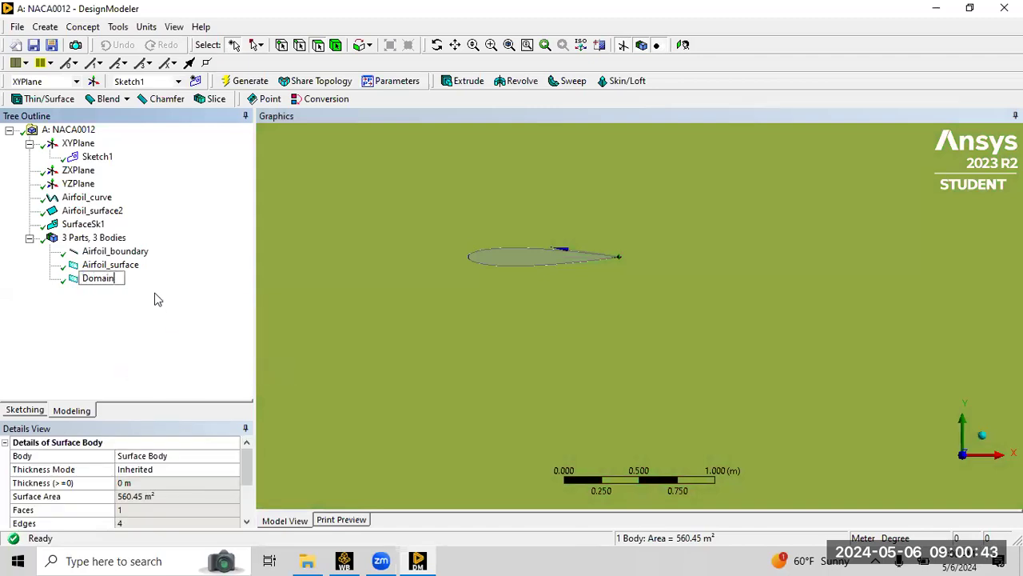
{"action": "type", "text": "_"}
{"action": "key", "text": "BackSpace"}
{"action": "key", "text": "Return"}
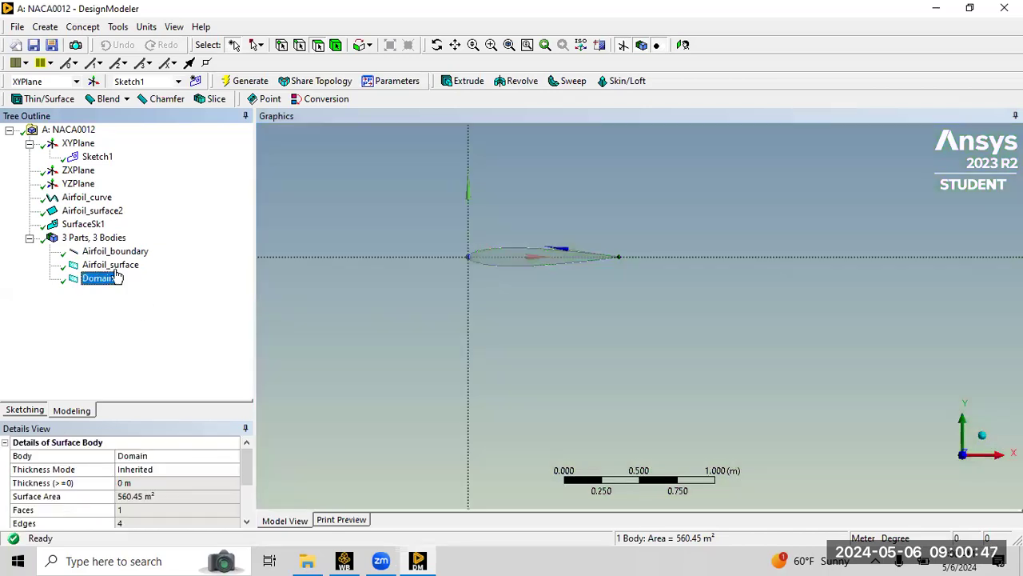
Rename the SurfaceSk1 feature to Domain_Surface.
{"action": "left_click", "coordinate": [78, 225]}
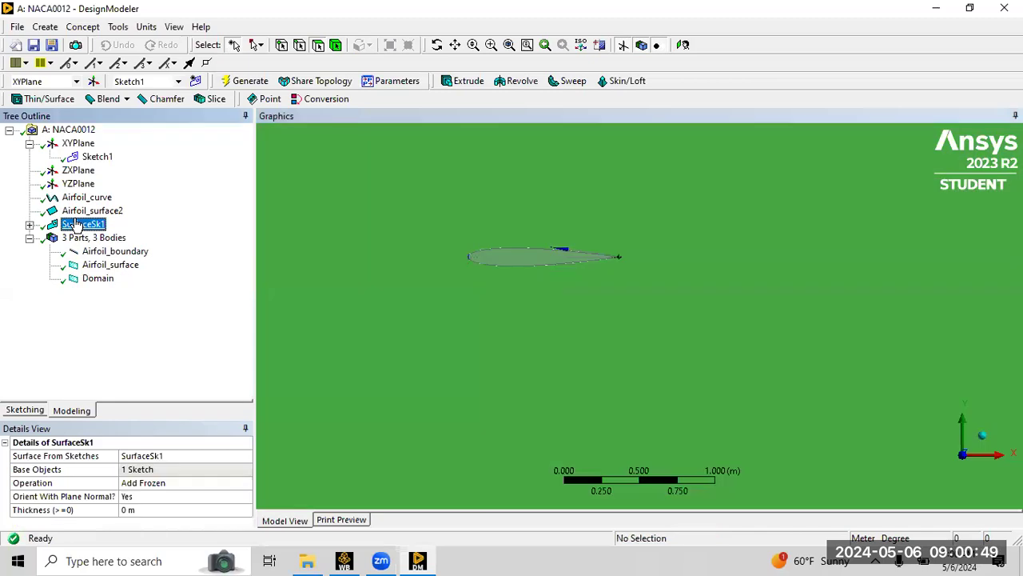
{"action": "right_click", "coordinate": [78, 224]}
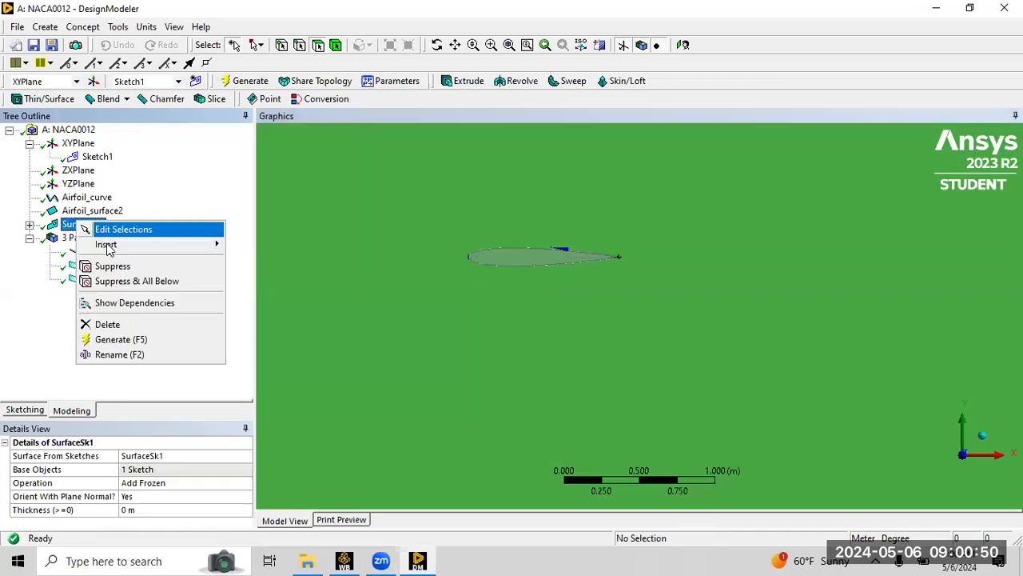
{"action": "left_click", "coordinate": [106, 361]}
{"action": "type", "text": "Domain"}
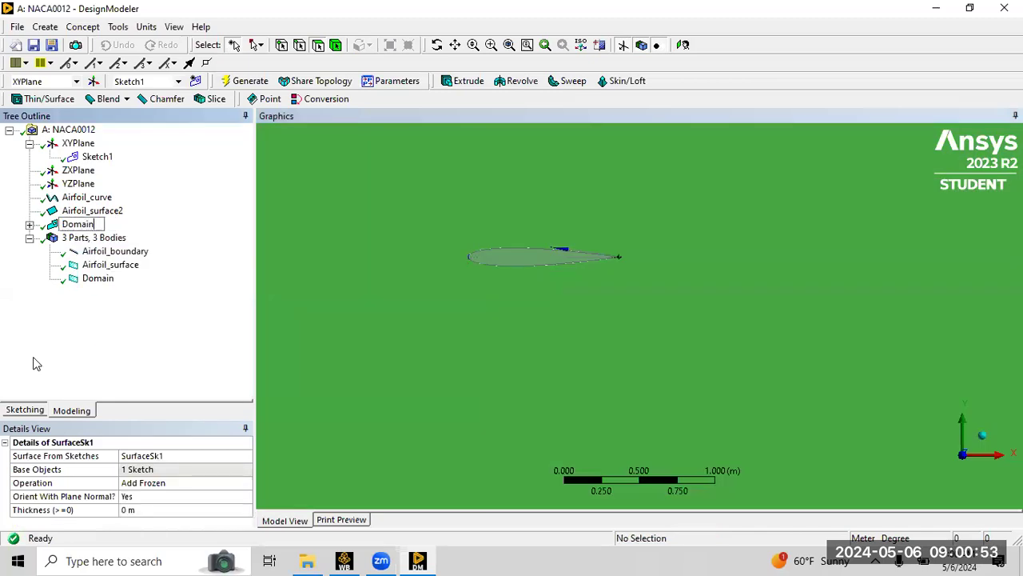
{"action": "type", "text": "_Surface"}
{"action": "key", "text": "Return"}
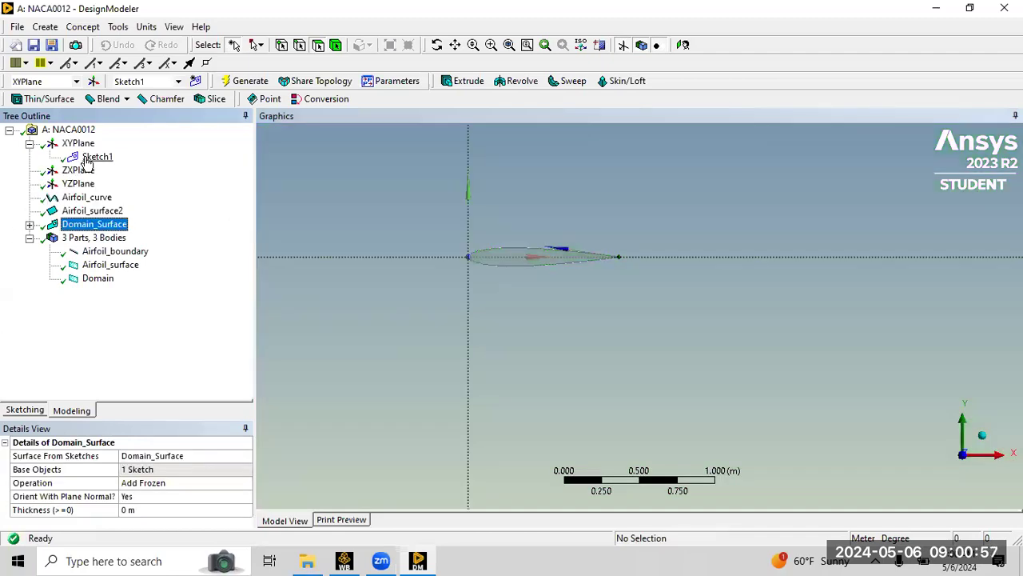
Rename Sketch1 to Domain_sketch.
{"action": "left_click", "coordinate": [90, 158]}
{"action": "right_click", "coordinate": [86, 160]}
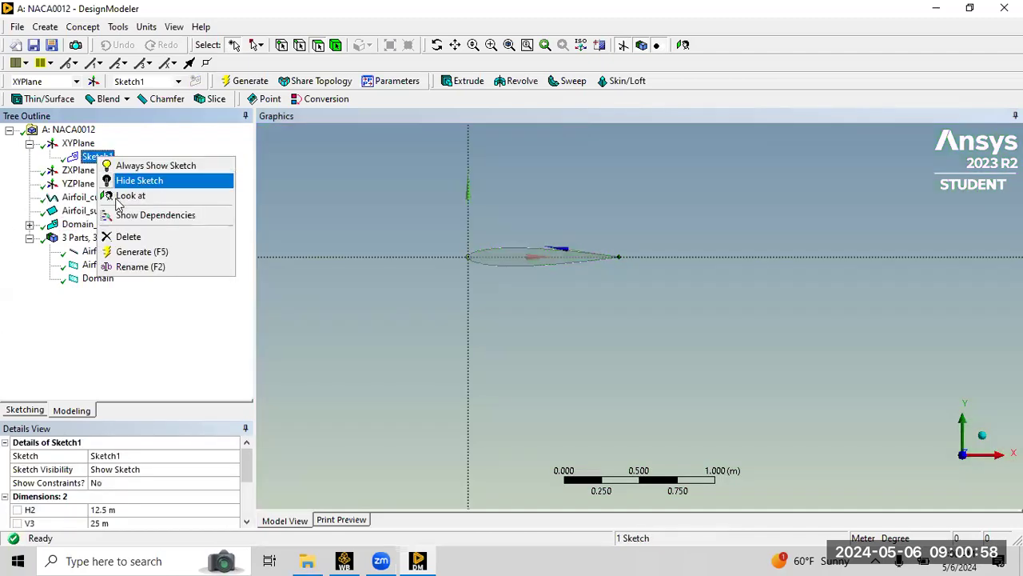
{"action": "left_click", "coordinate": [122, 268]}
{"action": "type", "text": "Doma"}
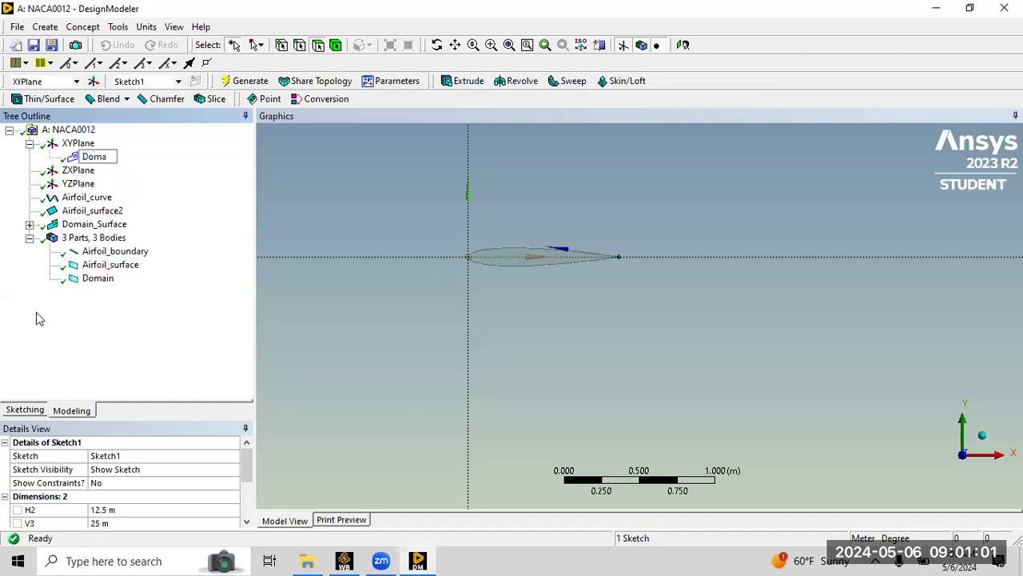
{"action": "type", "text": "in_sketch"}
{"action": "key", "text": "Return"}
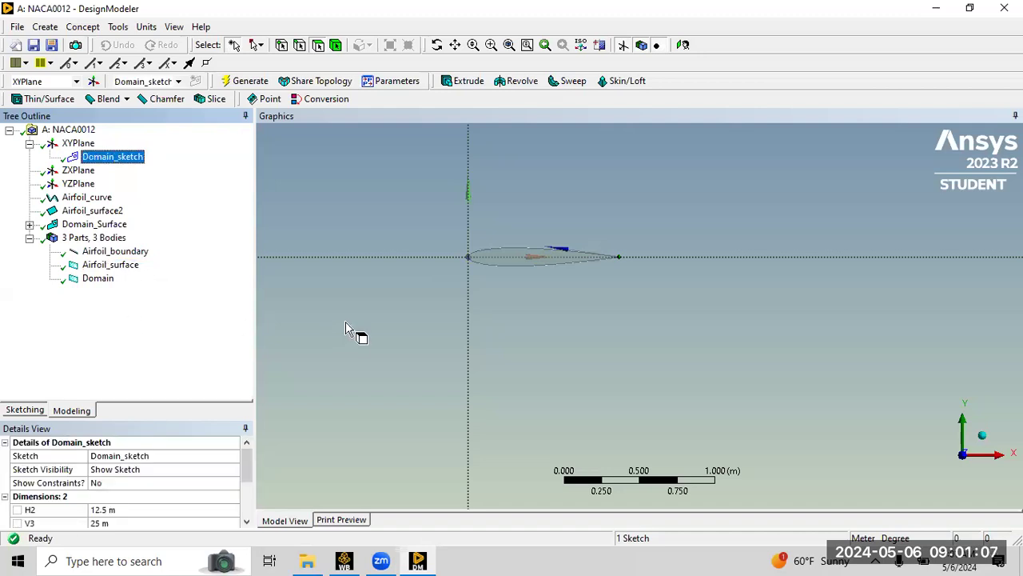
Zoom out and switch to an isometric view of the domain surface.
{"action": "scroll", "coordinate": [418, 283], "scroll_direction": "down", "scroll_amount": 2}
{"action": "scroll", "coordinate": [557, 255], "scroll_direction": "down", "scroll_amount": 10}
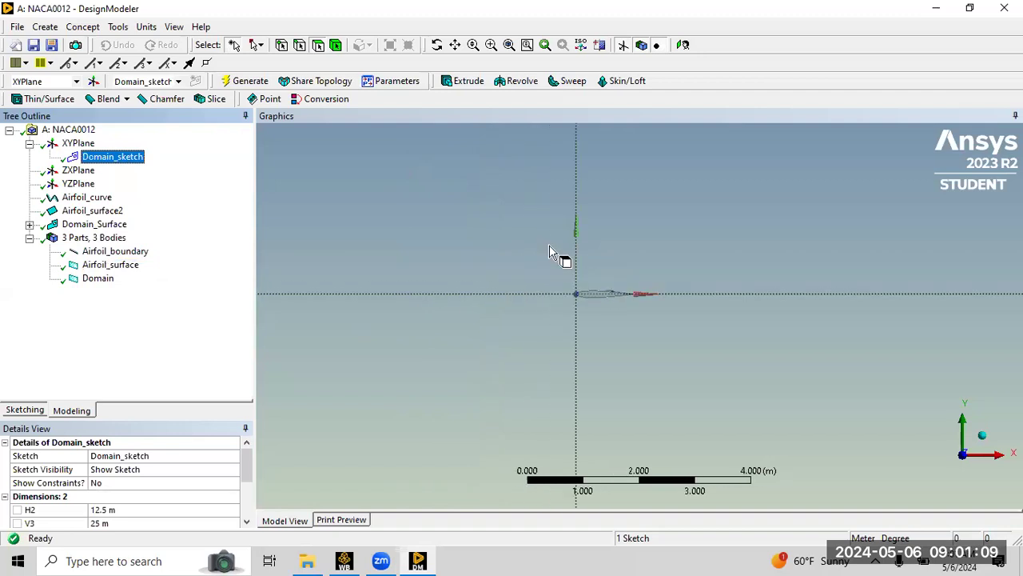
{"action": "scroll", "coordinate": [627, 302], "scroll_direction": "up", "scroll_amount": 1}
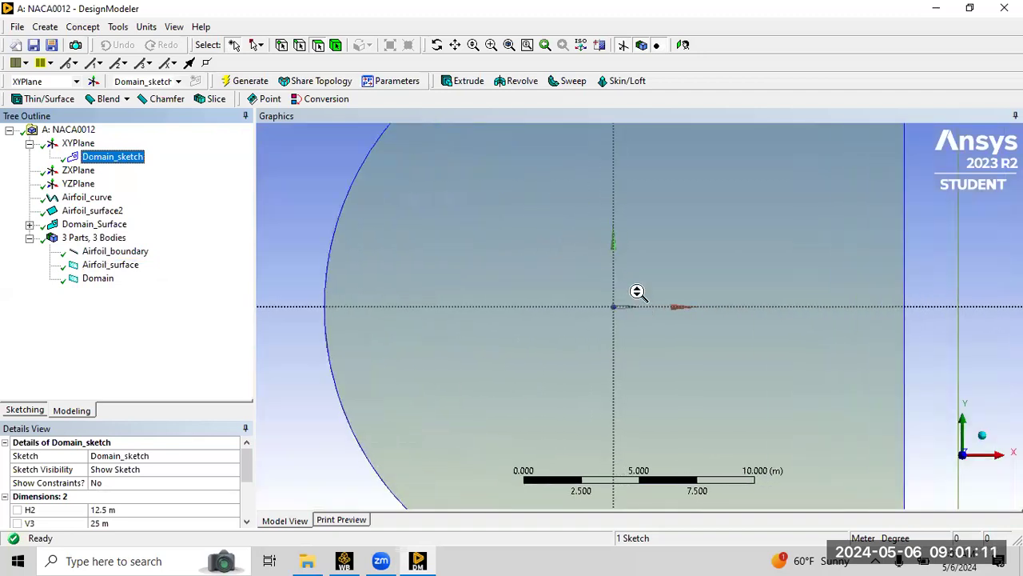
{"action": "scroll", "coordinate": [640, 296], "scroll_direction": "down", "scroll_amount": 2}
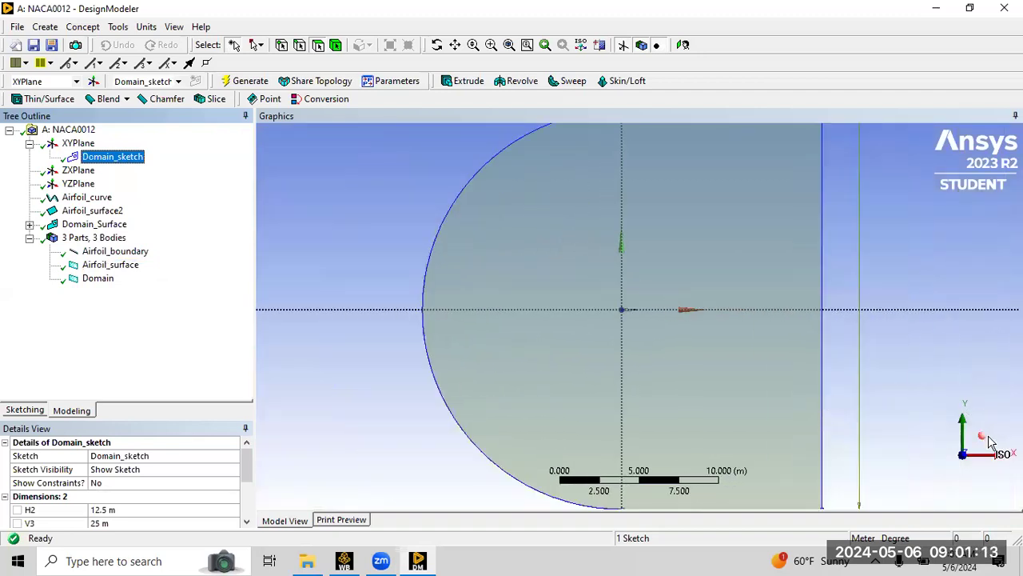
{"action": "left_click", "coordinate": [985, 438]}
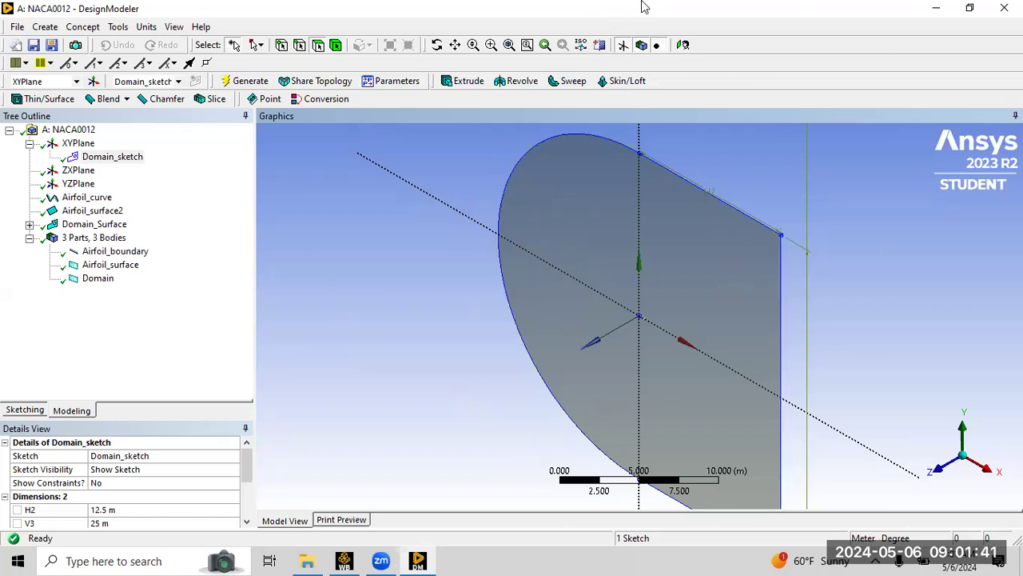
{"action": "left_click", "coordinate": [309, 216]}
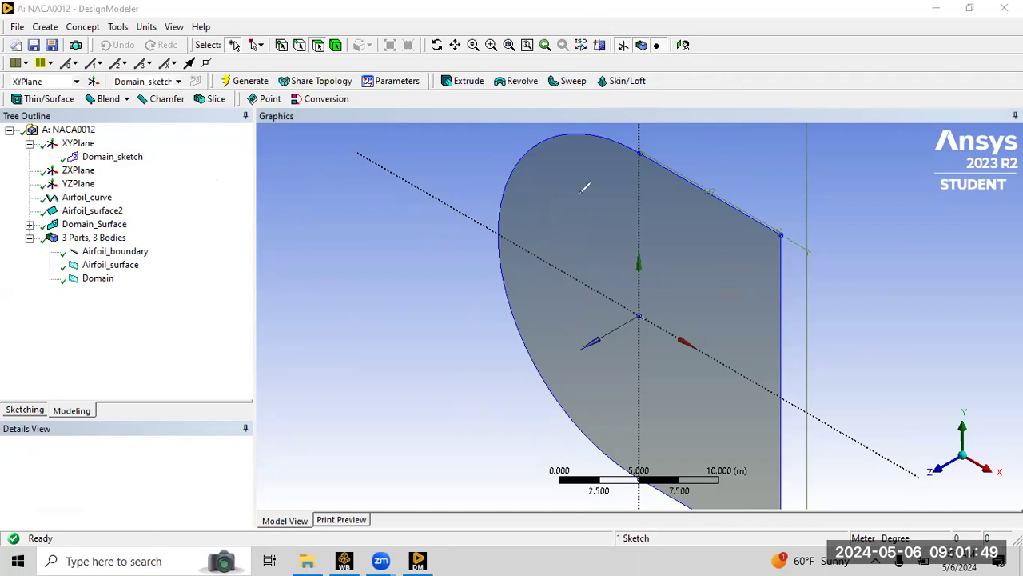
{"action": "left_click_drag", "start_coordinate": [615, 191], "coordinate": [685, 356]}
{"action": "left_click_drag", "start_coordinate": [668, 212], "coordinate": [653, 226]}
{"action": "mouse_move", "coordinate": [663, 356]}
{"action": "left_mouse_down"}
{"action": "mouse_move", "coordinate": [577, 357]}
{"action": "mouse_move", "coordinate": [678, 392]}
{"action": "mouse_move", "coordinate": [621, 366]}
{"action": "mouse_move", "coordinate": [628, 382]}
{"action": "left_mouse_up"}
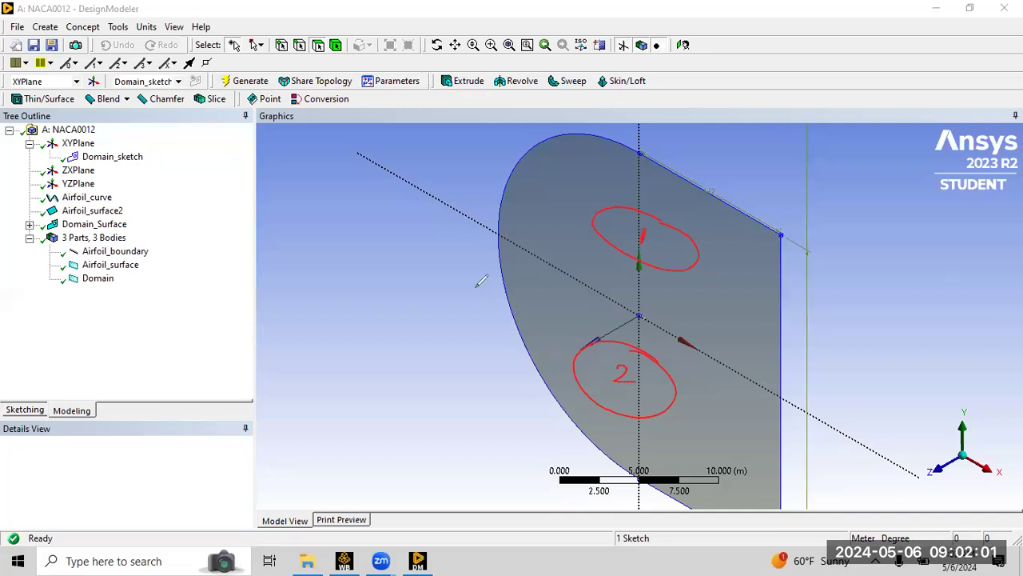
{"action": "mouse_move", "coordinate": [502, 231]}
{"action": "left_mouse_down"}
{"action": "mouse_move", "coordinate": [425, 271]}
{"action": "mouse_move", "coordinate": [582, 452]}
{"action": "mouse_move", "coordinate": [799, 379]}
{"action": "left_mouse_up"}
{"action": "mouse_move", "coordinate": [499, 233]}
{"action": "left_mouse_down"}
{"action": "mouse_move", "coordinate": [584, 202]}
{"action": "mouse_move", "coordinate": [777, 318]}
{"action": "mouse_move", "coordinate": [801, 358]}
{"action": "mouse_move", "coordinate": [780, 370]}
{"action": "left_mouse_up"}
{"action": "left_click_drag", "start_coordinate": [947, 466], "coordinate": [941, 477]}
{"action": "left_click_drag", "start_coordinate": [957, 465], "coordinate": [957, 478]}
{"action": "mouse_move", "coordinate": [976, 466]}
{"action": "left_mouse_down"}
{"action": "mouse_move", "coordinate": [966, 478]}
{"action": "mouse_move", "coordinate": [974, 480]}
{"action": "left_mouse_up"}
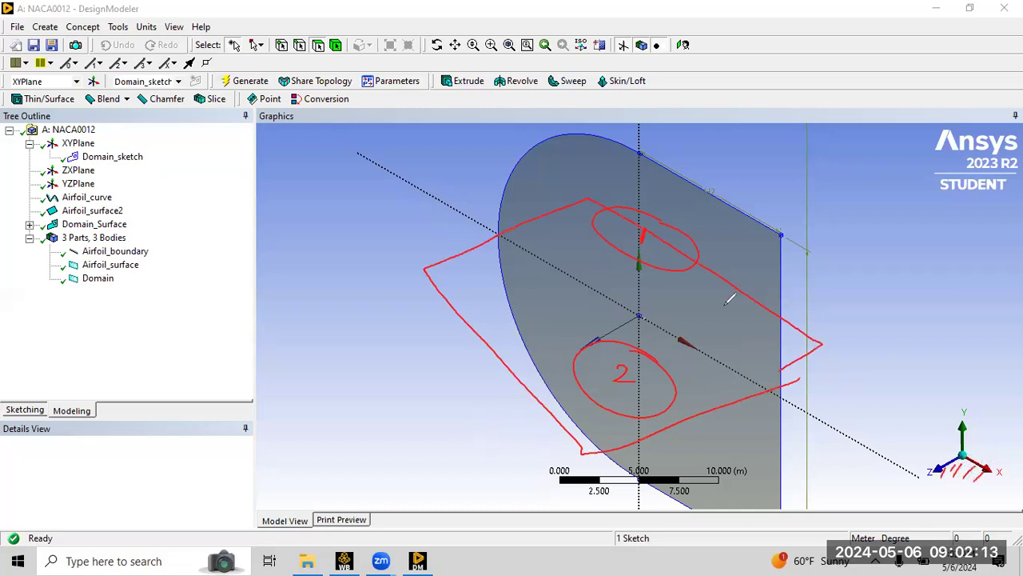
{"action": "left_click_drag", "start_coordinate": [573, 214], "coordinate": [638, 194]}
{"action": "left_click_drag", "start_coordinate": [552, 308], "coordinate": [580, 303]}
Start a Face Split feature and set its split type to By Plane.
{"action": "left_click", "coordinate": [8, 120]}
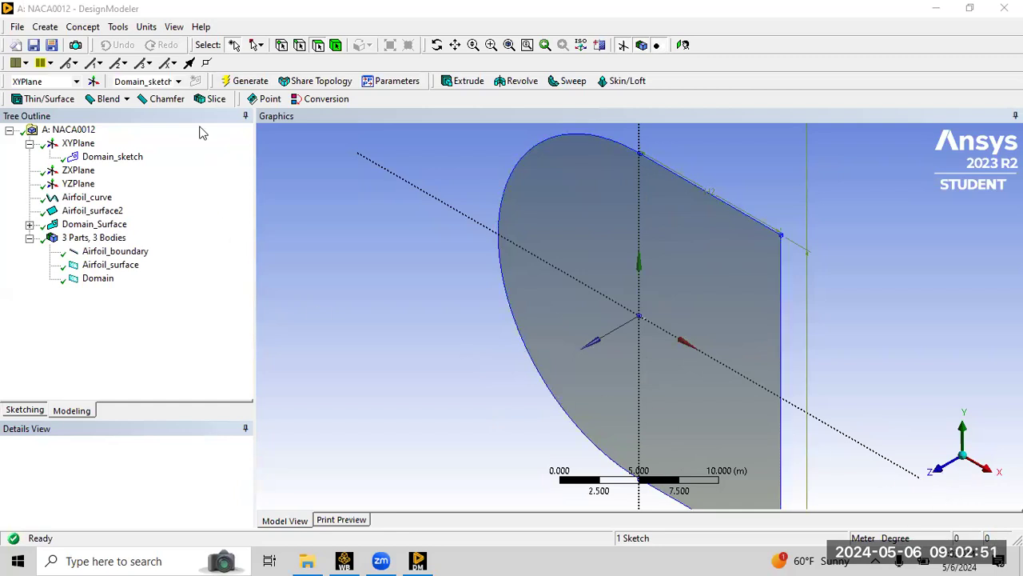
{"action": "left_click", "coordinate": [118, 27]}
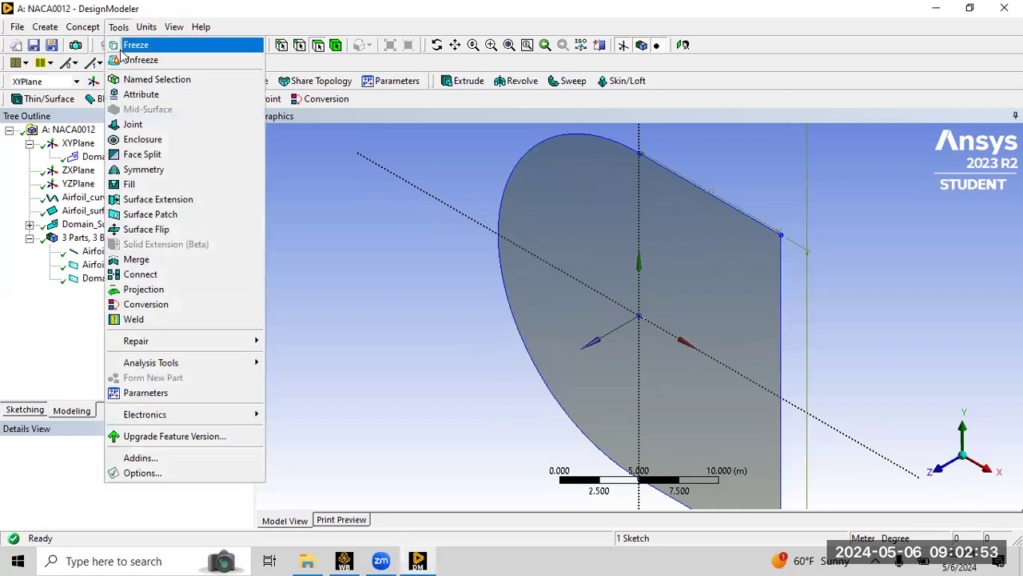
{"action": "left_click", "coordinate": [142, 156]}
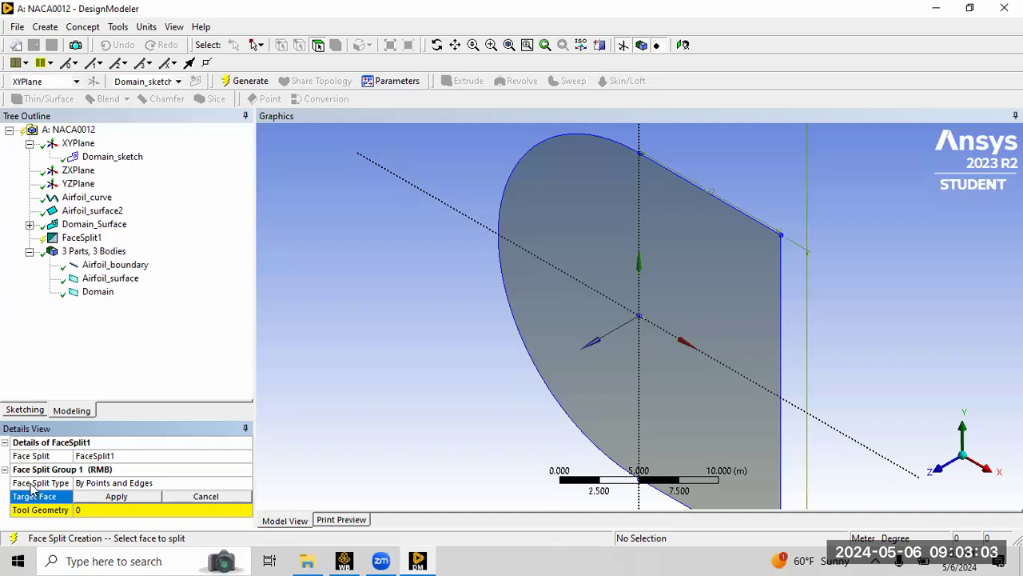
{"action": "left_click", "coordinate": [180, 483]}
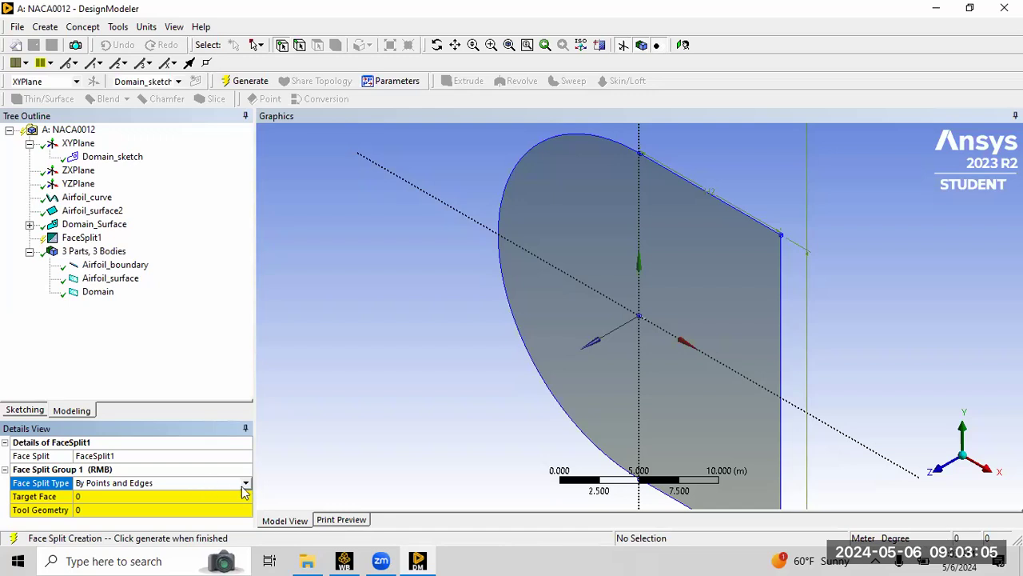
{"action": "left_click", "coordinate": [245, 485]}
{"action": "left_click", "coordinate": [216, 514]}
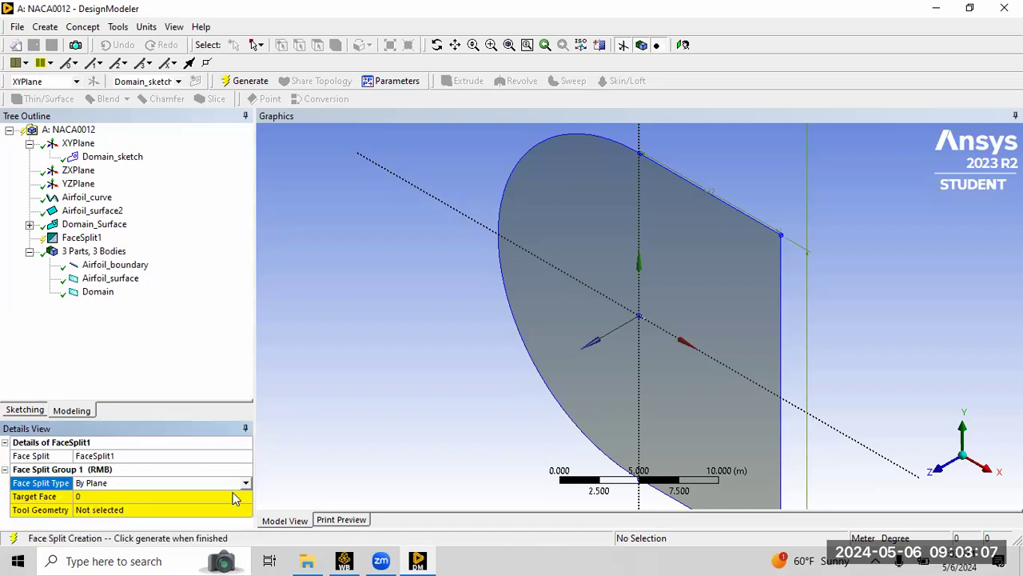
Split the domain face using the ZXPlane as tool geometry and generate the feature.
{"action": "left_click", "coordinate": [97, 497]}
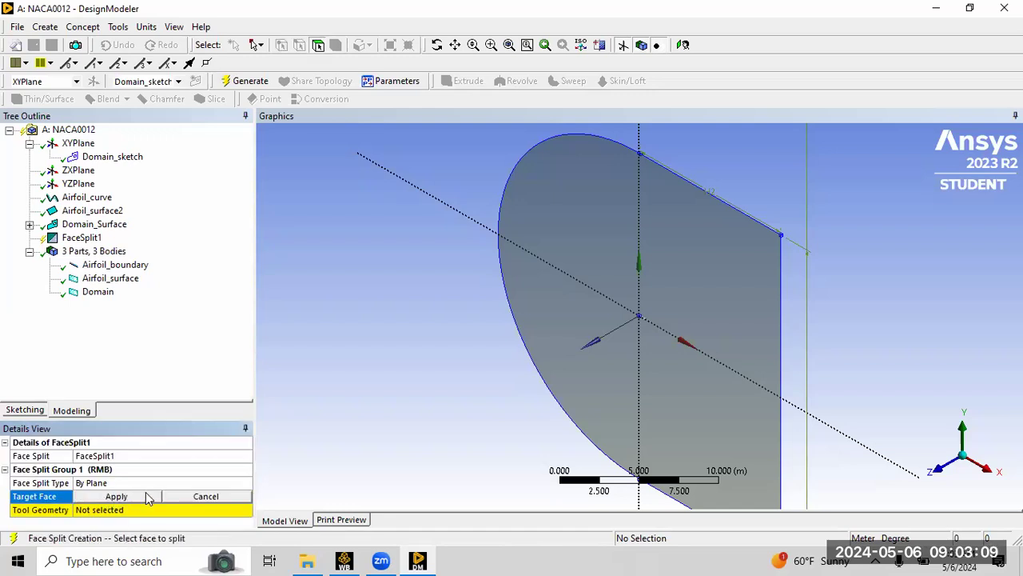
{"action": "left_click", "coordinate": [691, 299]}
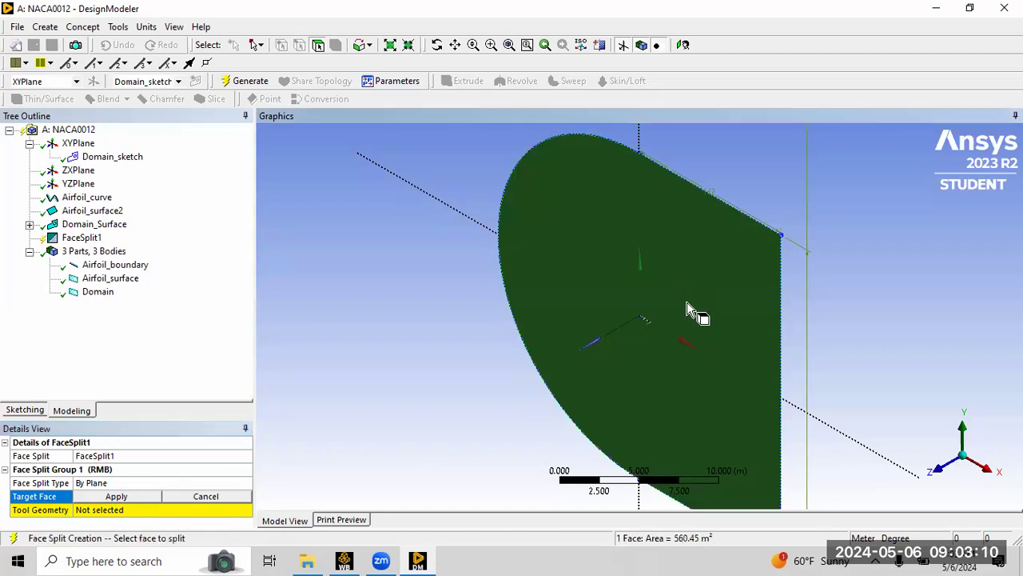
{"action": "left_click", "coordinate": [138, 497]}
{"action": "left_click", "coordinate": [134, 509]}
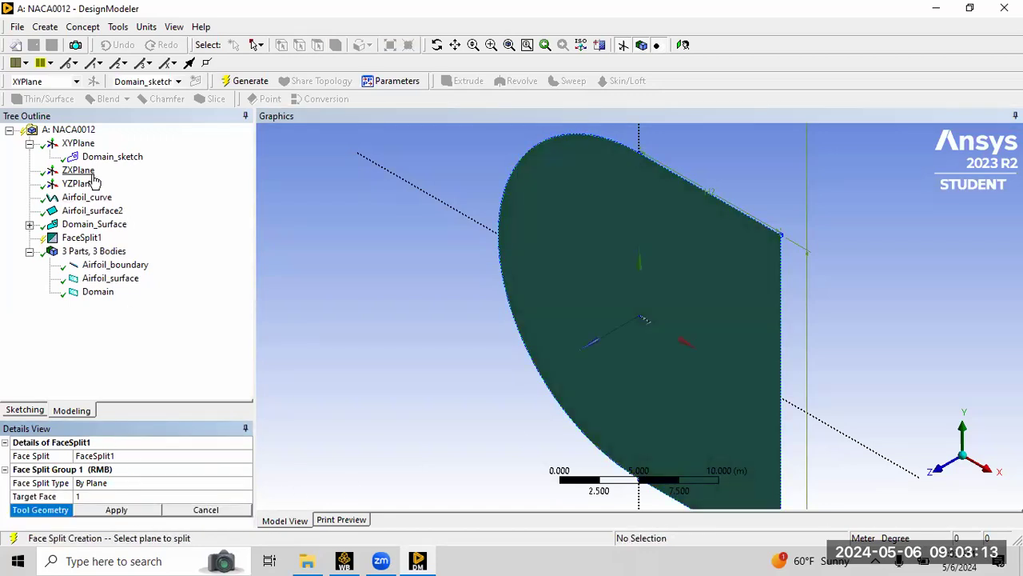
{"action": "left_click", "coordinate": [79, 170]}
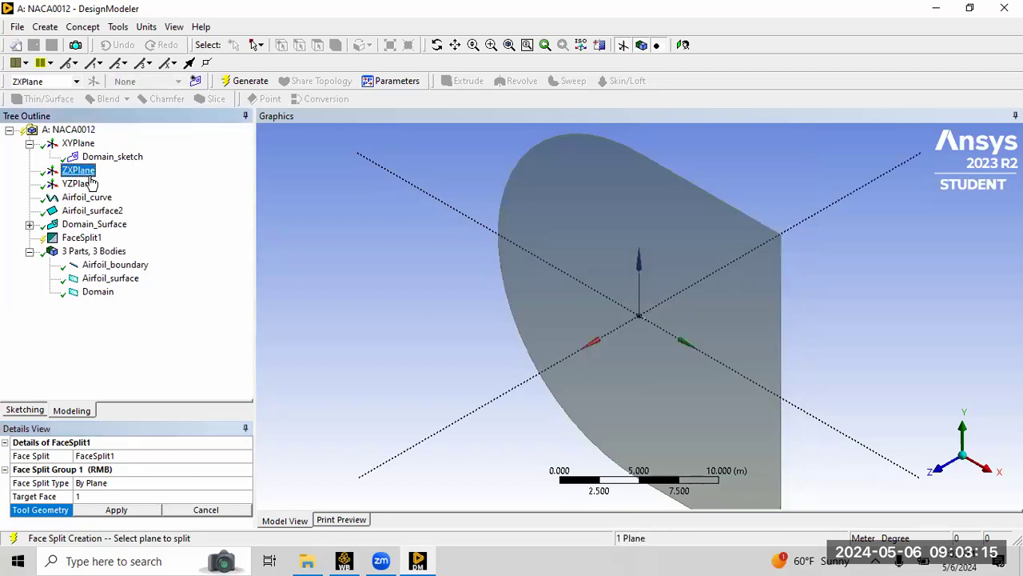
{"action": "left_click", "coordinate": [111, 510]}
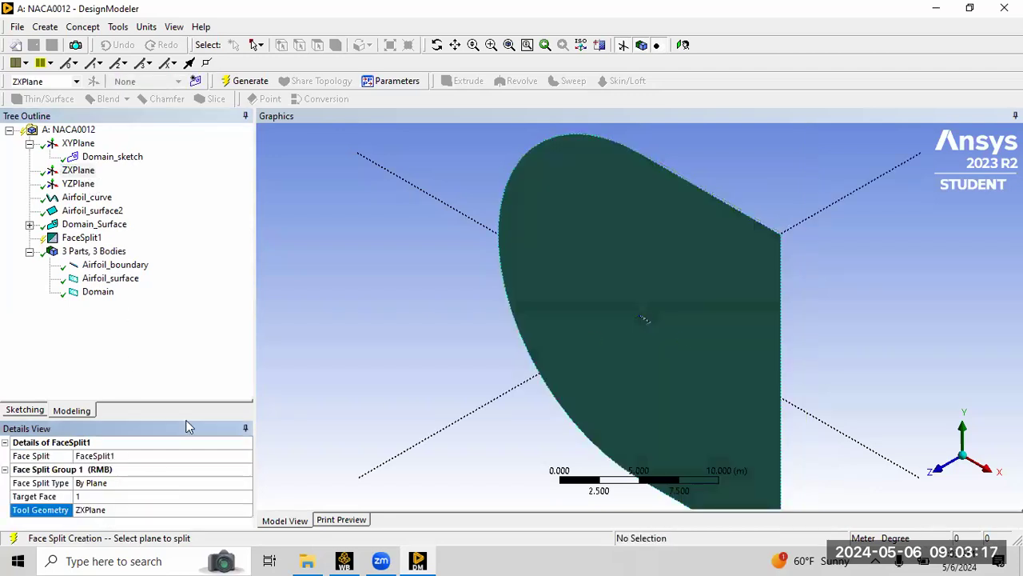
{"action": "left_click", "coordinate": [240, 81]}
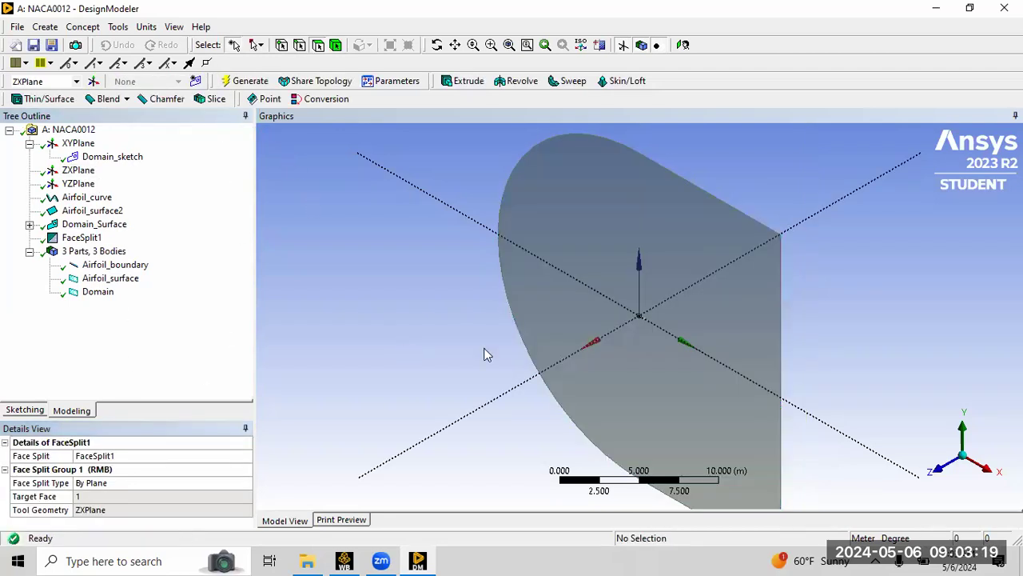
Select the upper and lower halves of the domain surface to inspect the split.
{"action": "left_click", "coordinate": [588, 304]}
{"action": "left_click", "coordinate": [596, 267]}
{"action": "left_click", "coordinate": [592, 303]}
{"action": "left_click", "coordinate": [609, 263]}
{"action": "left_click", "coordinate": [625, 272]}
{"action": "left_click", "coordinate": [592, 313]}
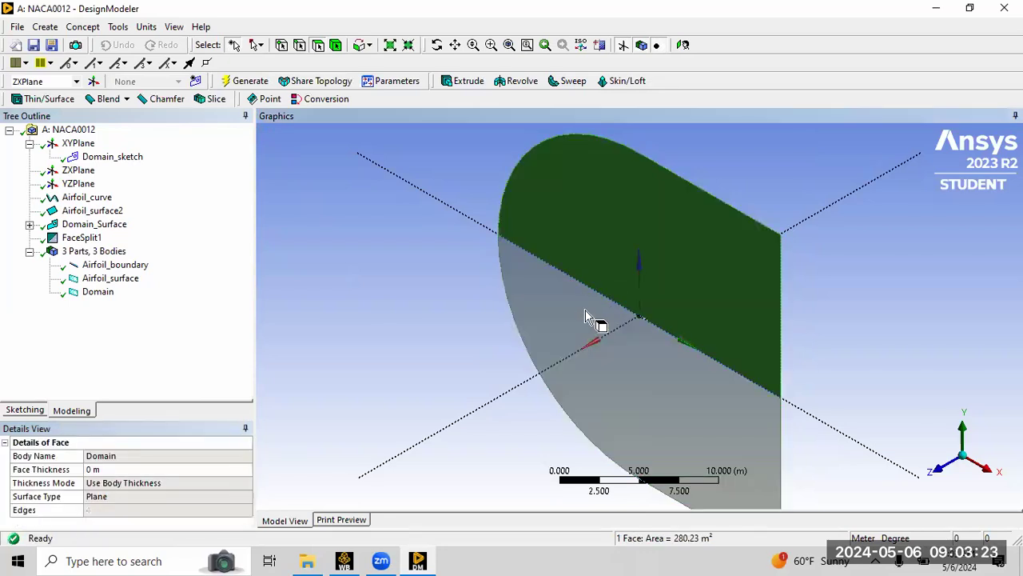
{"action": "left_click", "coordinate": [592, 317]}
{"action": "left_click", "coordinate": [606, 270]}
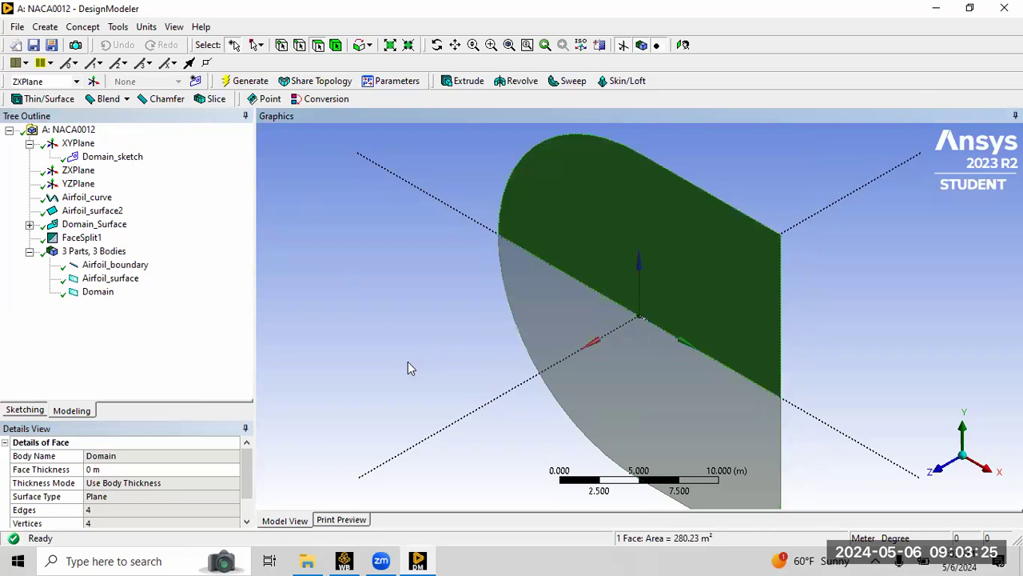
{"action": "left_click", "coordinate": [407, 328]}
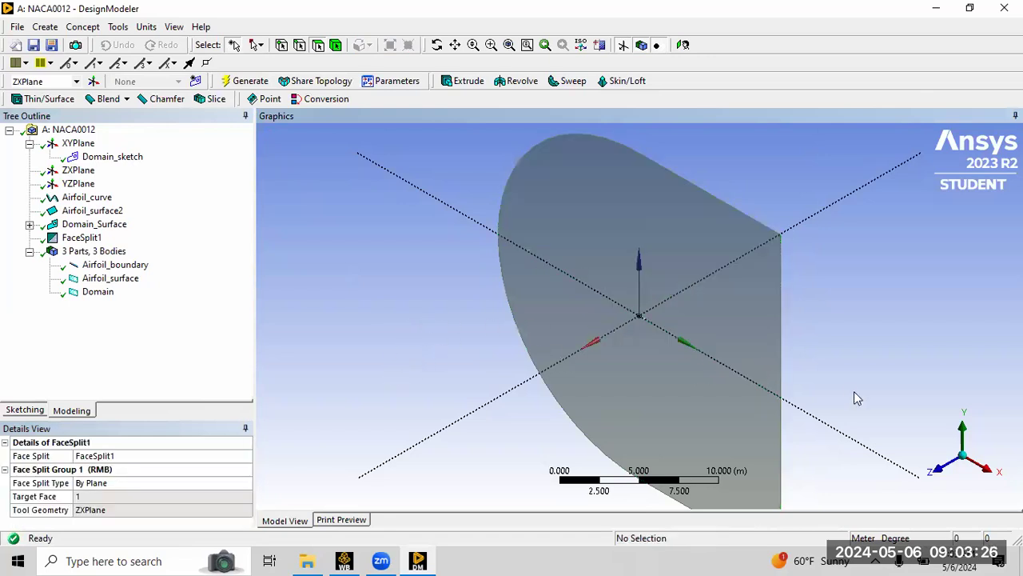
Examine the airfoil and the split line from front and isometric views at different zoom levels.
{"action": "left_click", "coordinate": [943, 466]}
{"action": "right_click_drag", "start_coordinate": [599, 240], "coordinate": [702, 359]}
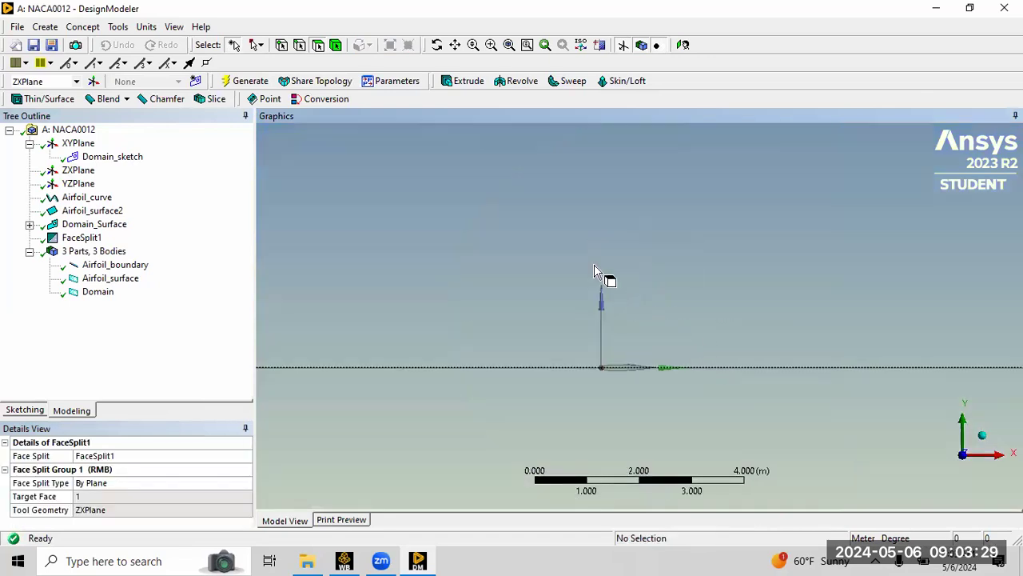
{"action": "right_click_drag", "start_coordinate": [595, 266], "coordinate": [674, 413]}
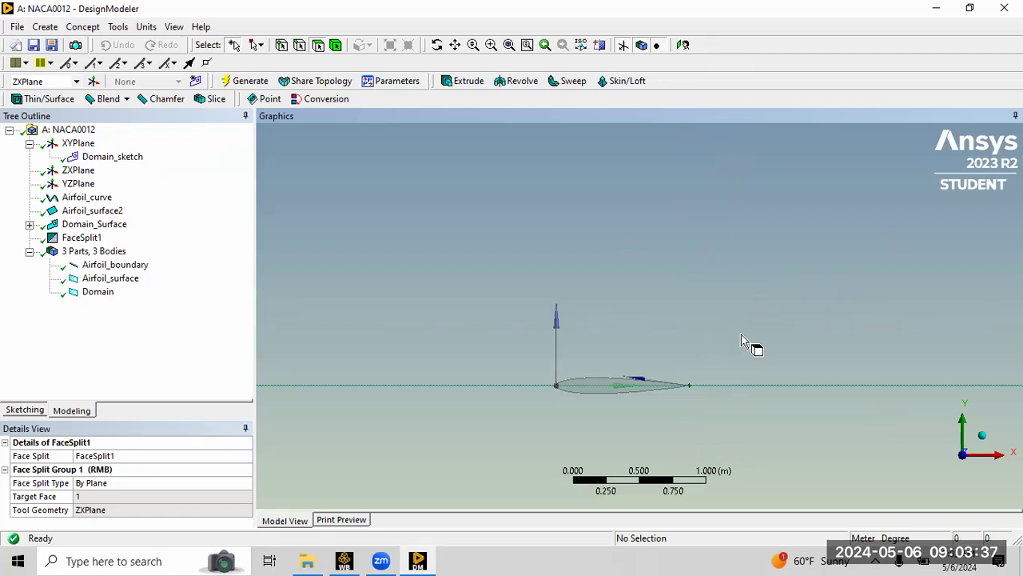
{"action": "scroll", "coordinate": [758, 350], "scroll_direction": "up", "scroll_amount": 2}
{"action": "scroll", "coordinate": [758, 350], "scroll_direction": "down", "scroll_amount": 3}
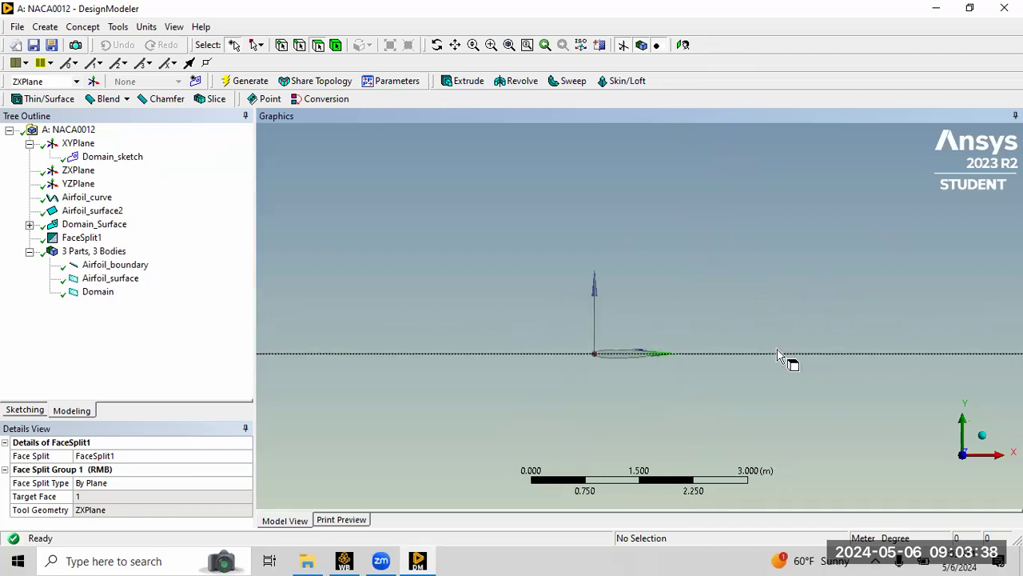
{"action": "left_click", "coordinate": [983, 437]}
{"action": "scroll", "coordinate": [812, 333], "scroll_direction": "up", "scroll_amount": 2}
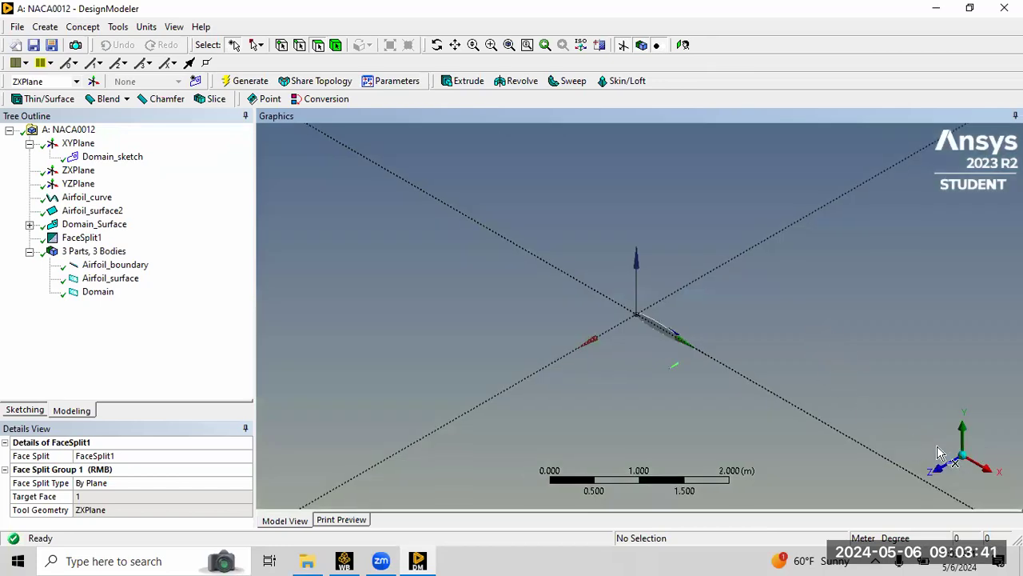
{"action": "left_click", "coordinate": [509, 45]}
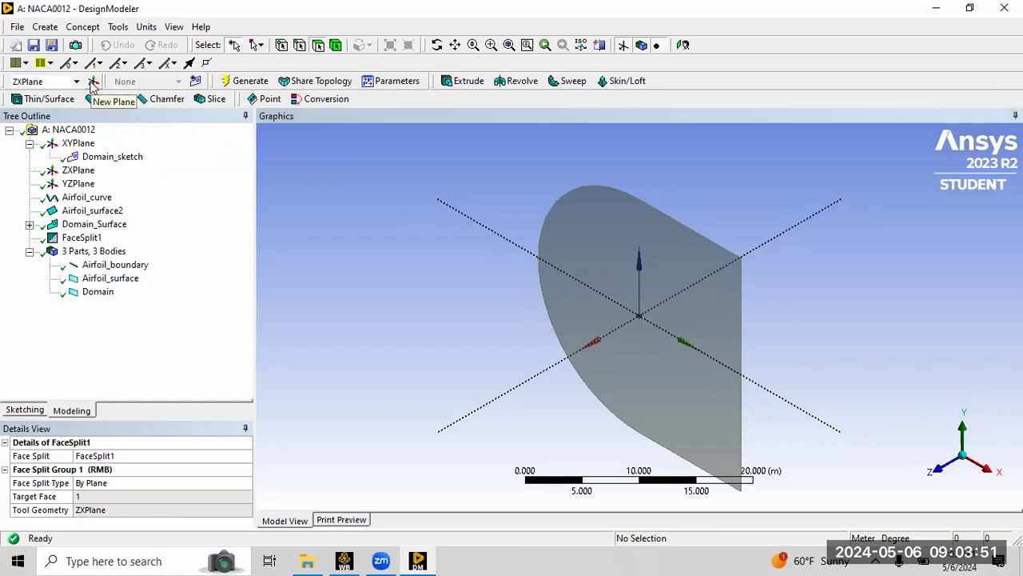
{"action": "scroll", "coordinate": [663, 340], "scroll_direction": "up", "scroll_amount": 5}
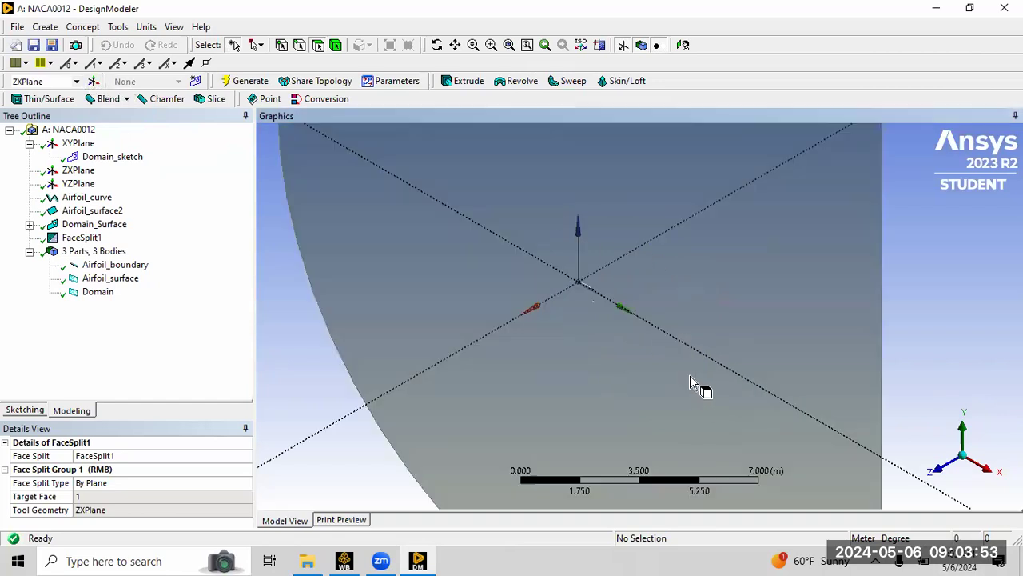
{"action": "scroll", "coordinate": [613, 327], "scroll_direction": "up", "scroll_amount": 4}
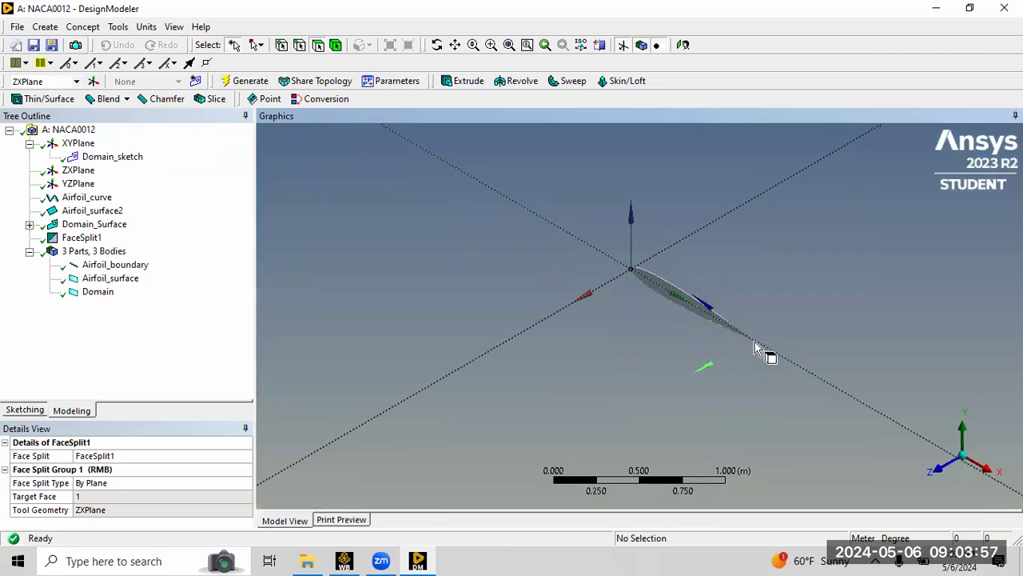
{"action": "scroll", "coordinate": [738, 272], "scroll_direction": "up", "scroll_amount": 2}
{"action": "left_click", "coordinate": [508, 45]}
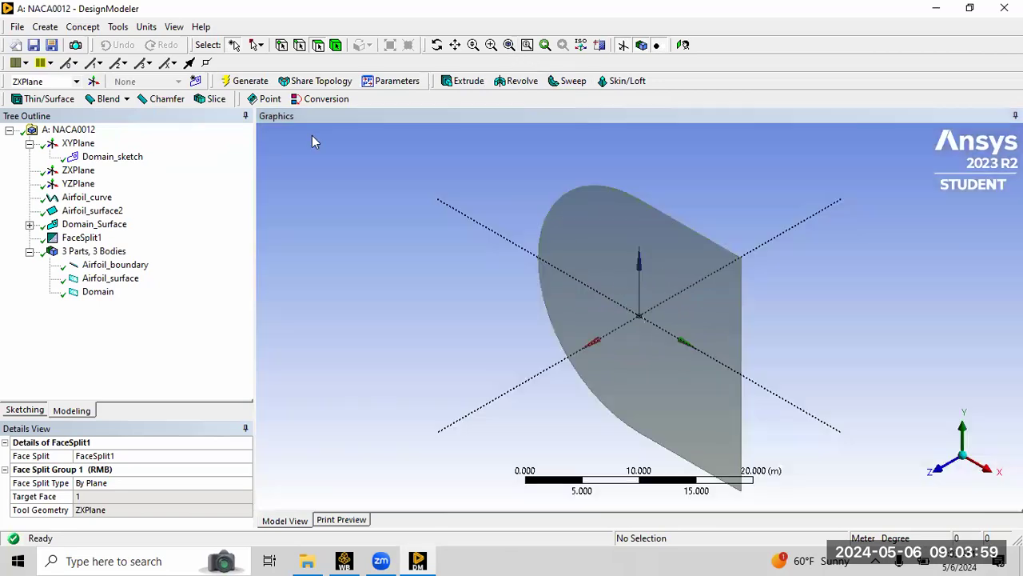
Create a new plane and rename it Trailingedgeplane.
{"action": "left_click", "coordinate": [93, 82]}
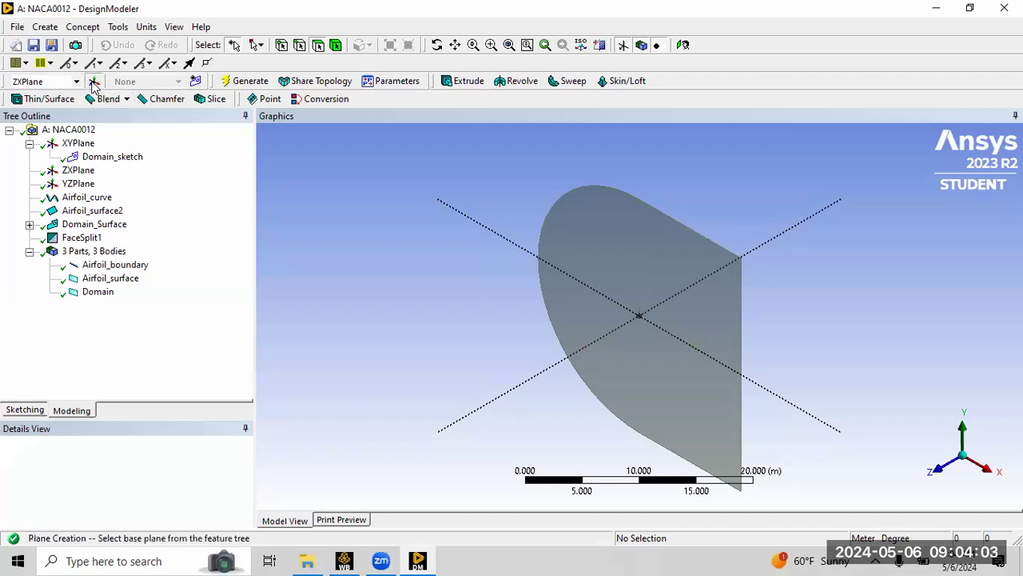
{"action": "left_click", "coordinate": [175, 455]}
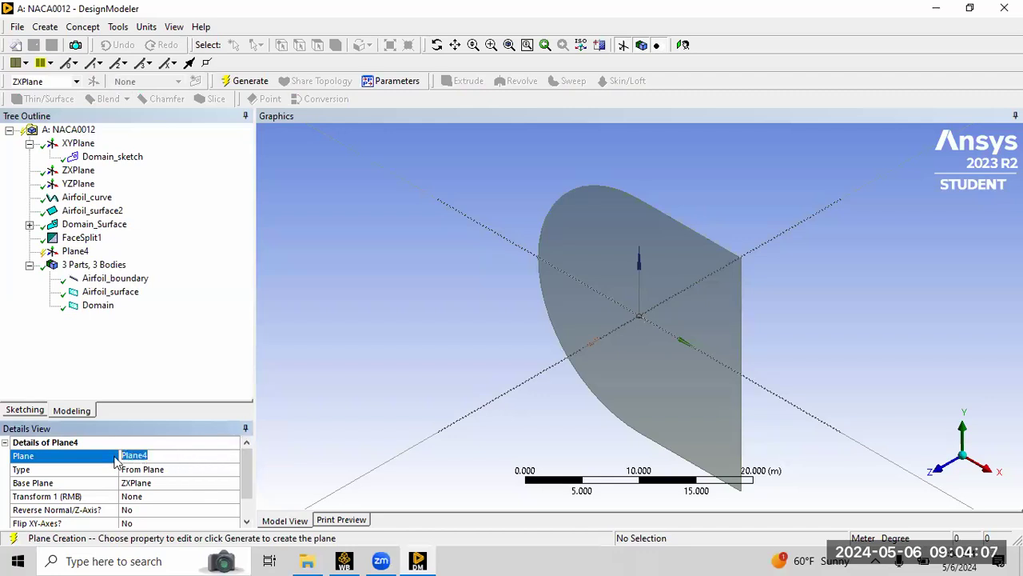
{"action": "type", "text": "Trailing edge p"}
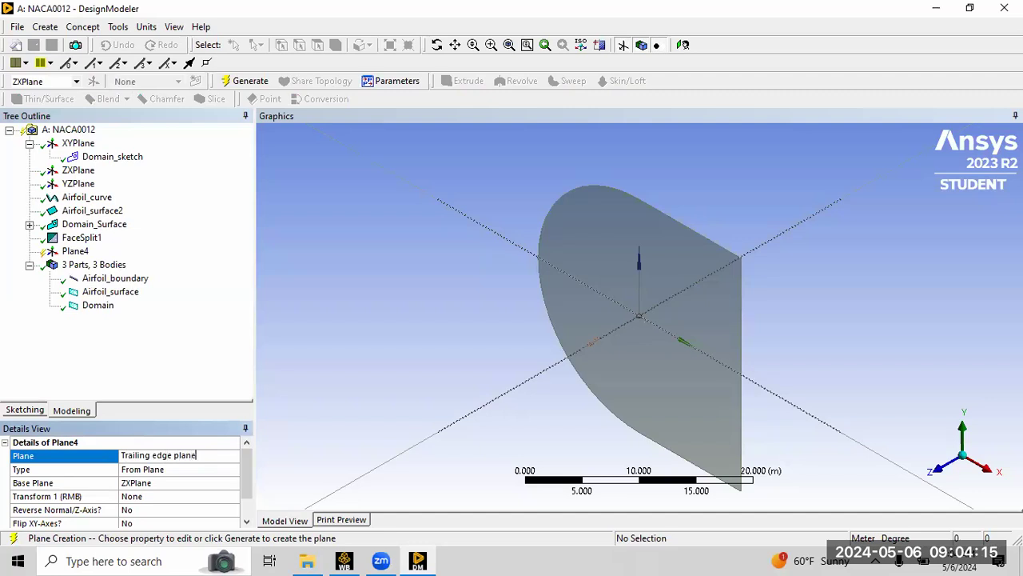
{"action": "left_click_drag", "start_coordinate": [245, 477], "coordinate": [245, 493]}
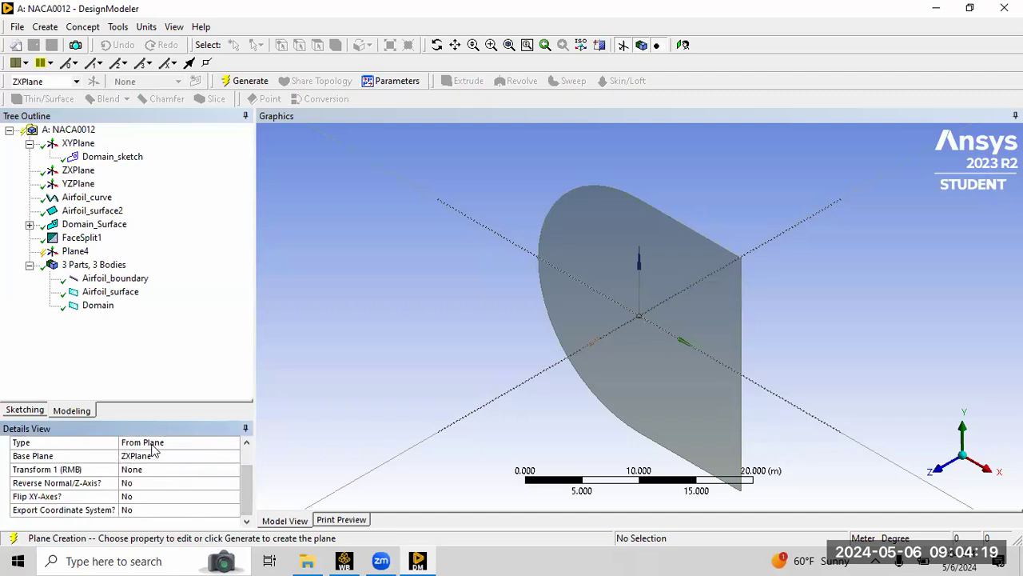
{"action": "left_click", "coordinate": [222, 442]}
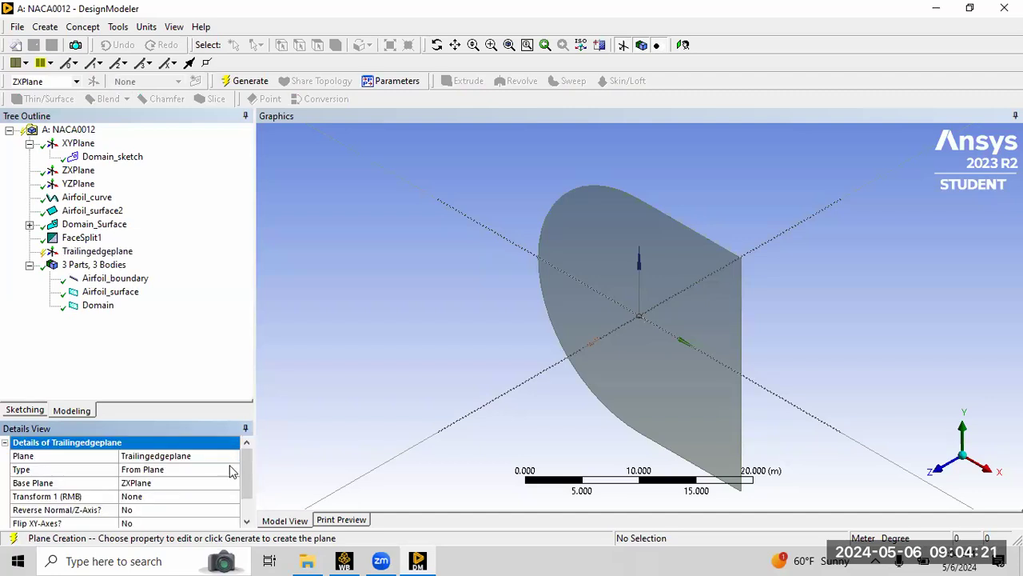
Set the new plane's type to From Coordinates with Point X at 1 m.
{"action": "left_click", "coordinate": [217, 480]}
{"action": "left_click", "coordinate": [227, 470]}
{"action": "left_click", "coordinate": [233, 469]}
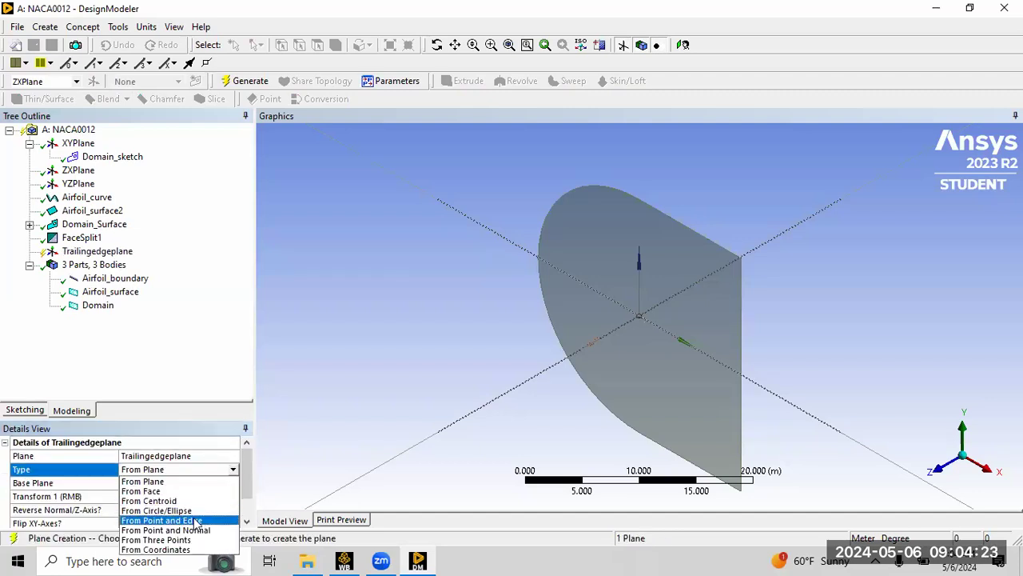
{"action": "left_click", "coordinate": [160, 549]}
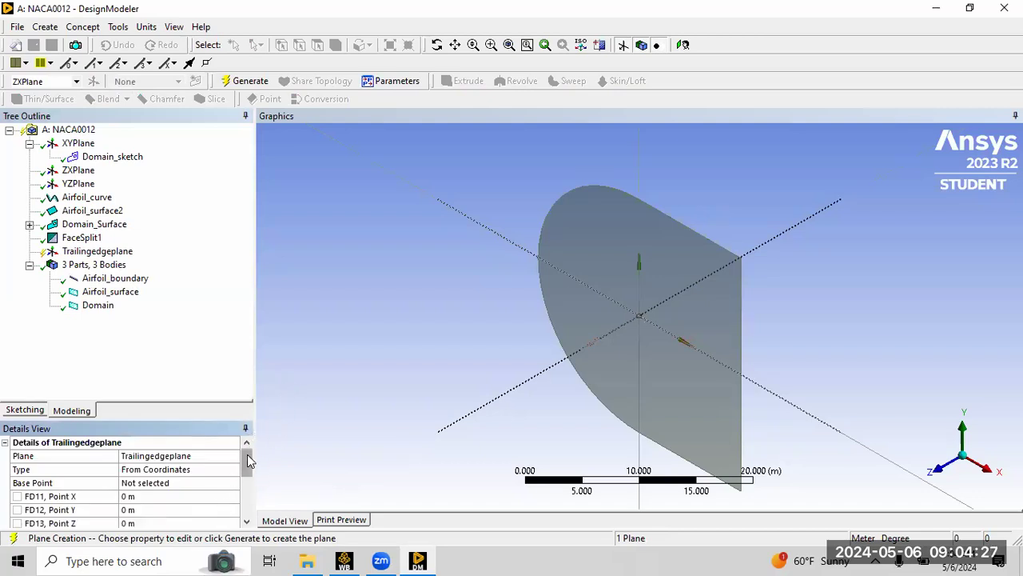
{"action": "scroll", "coordinate": [246, 462], "scroll_direction": "down", "scroll_amount": 1}
{"action": "left_click", "coordinate": [160, 481]}
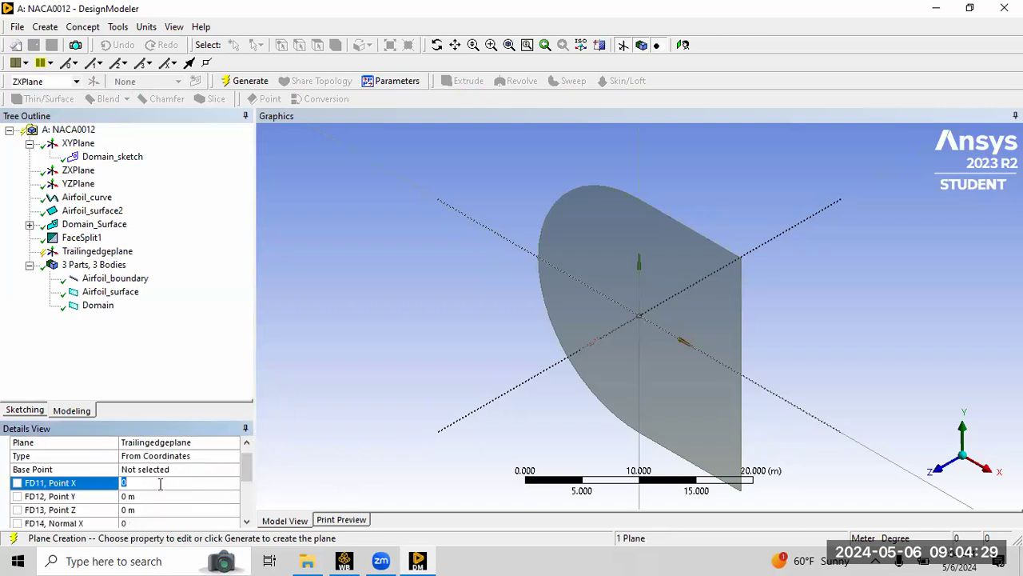
{"action": "type", "text": "1"}
{"action": "key", "text": "Return"}
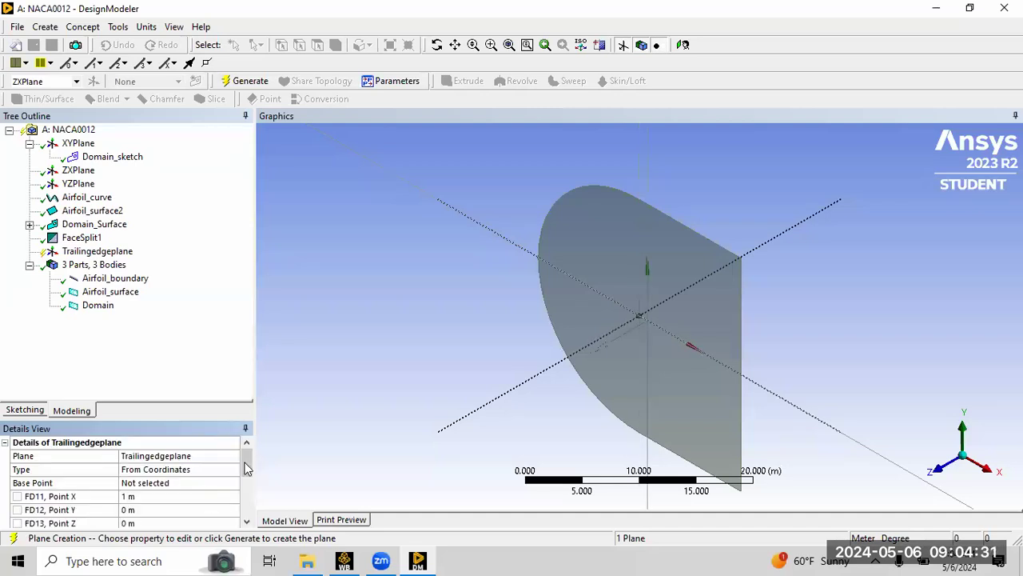
Set the plane's normal to X = 1 and Z = 0.
{"action": "scroll", "coordinate": [248, 463], "scroll_direction": "down", "scroll_amount": 4}
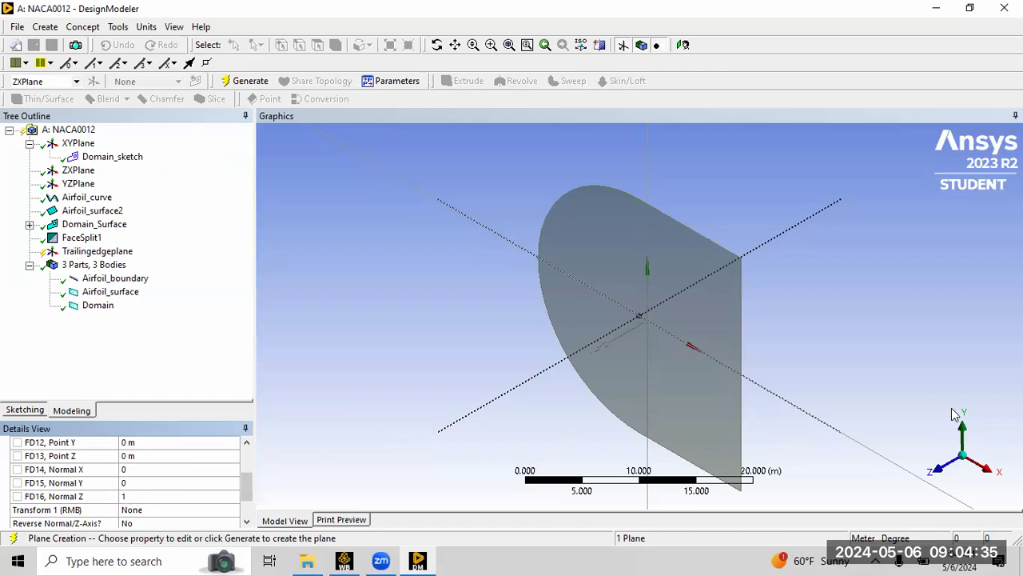
{"action": "left_click", "coordinate": [142, 471]}
{"action": "type", "text": "1"}
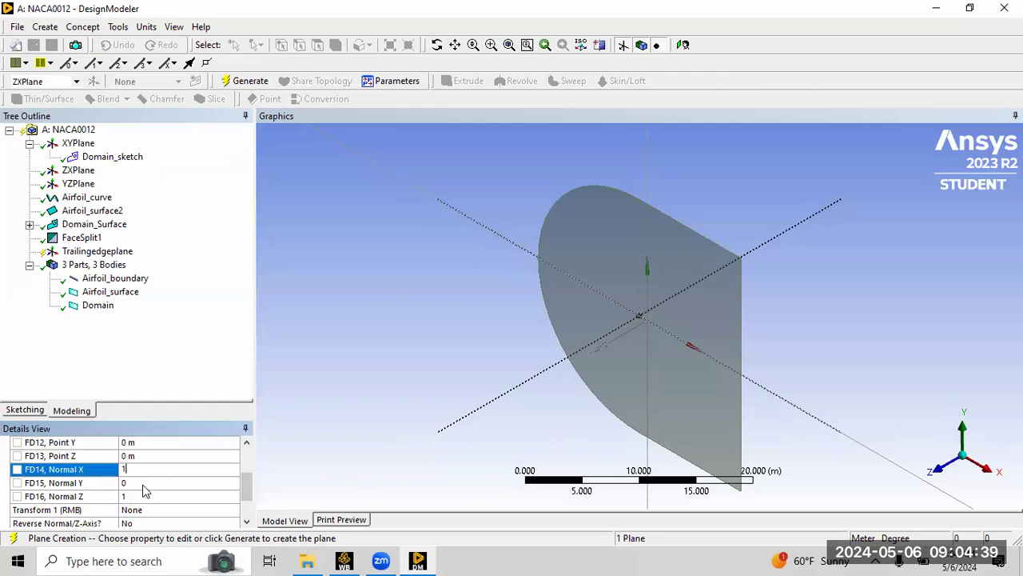
{"action": "left_click", "coordinate": [128, 497]}
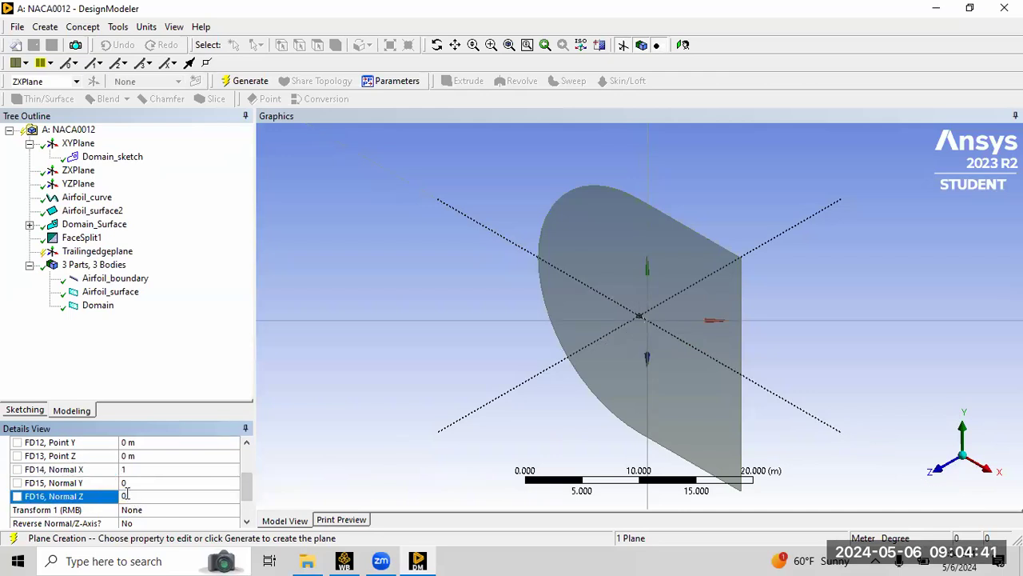
{"action": "left_click_drag", "start_coordinate": [246, 481], "coordinate": [257, 461]}
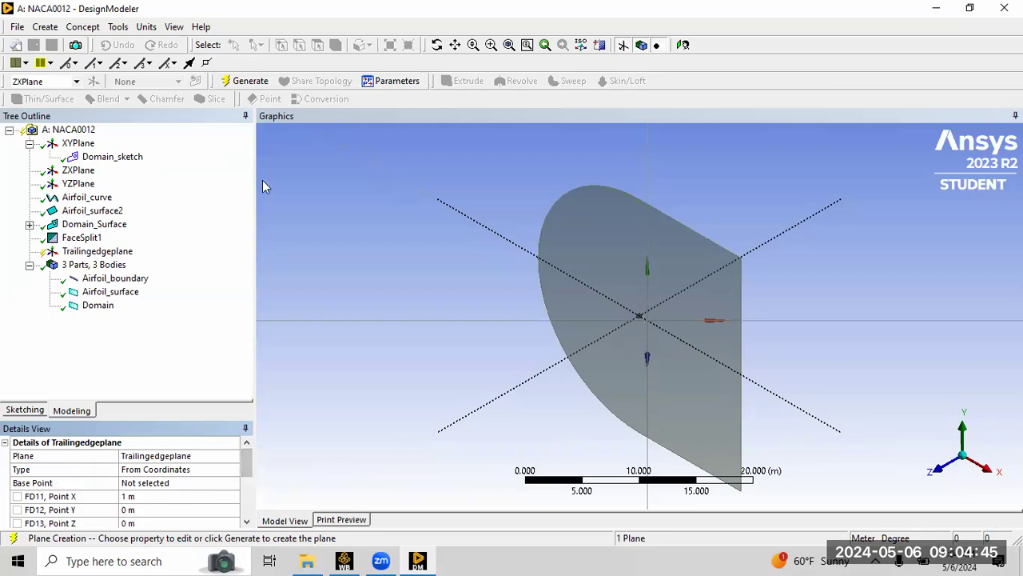
Generate the Trailingedgeplane and check it from the front and isometric views.
{"action": "left_click", "coordinate": [258, 80]}
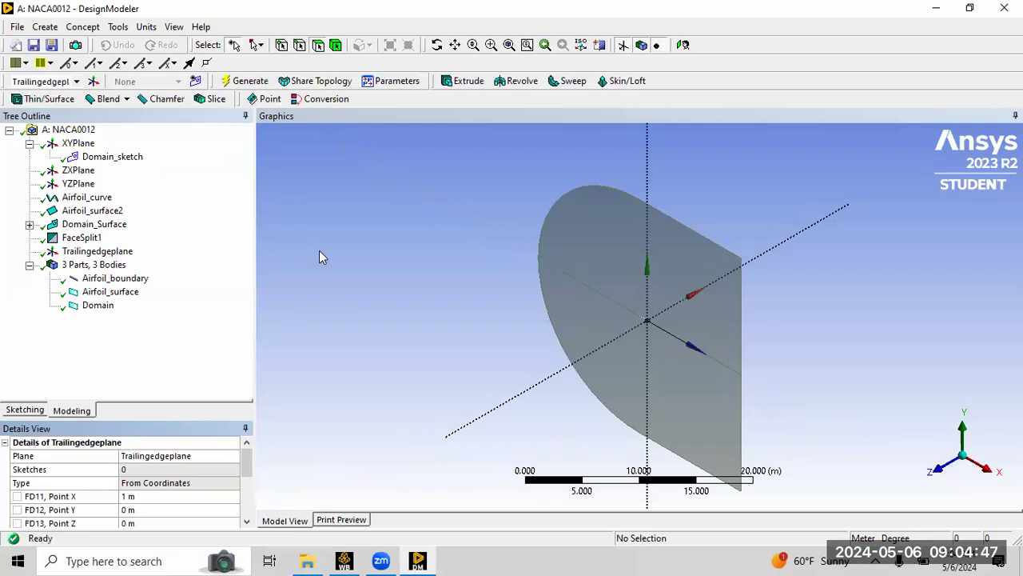
{"action": "left_click", "coordinate": [938, 468]}
{"action": "right_click_drag", "start_coordinate": [626, 262], "coordinate": [770, 352]}
{"action": "right_click_drag", "start_coordinate": [361, 302], "coordinate": [484, 428]}
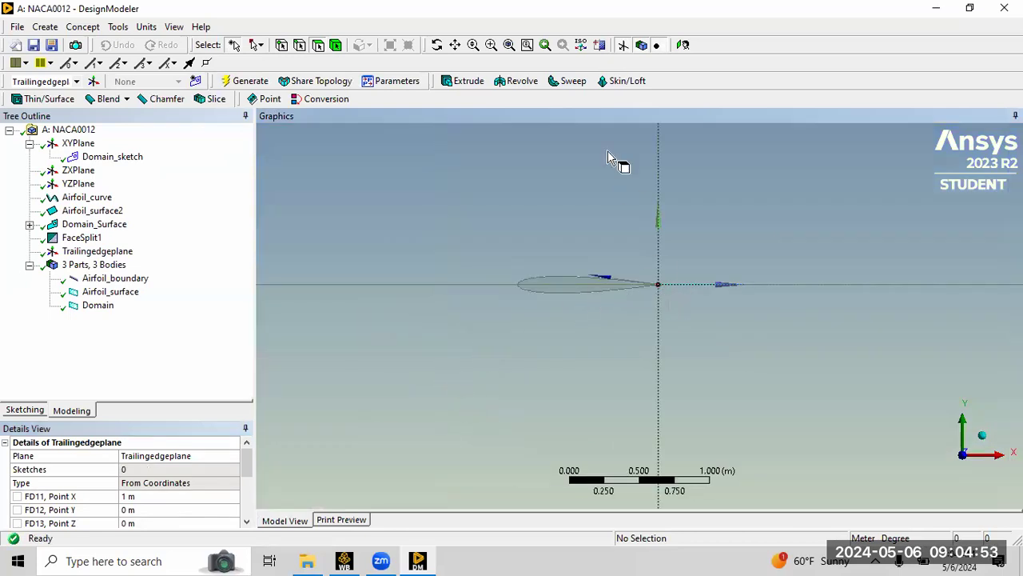
{"action": "left_click", "coordinate": [510, 46]}
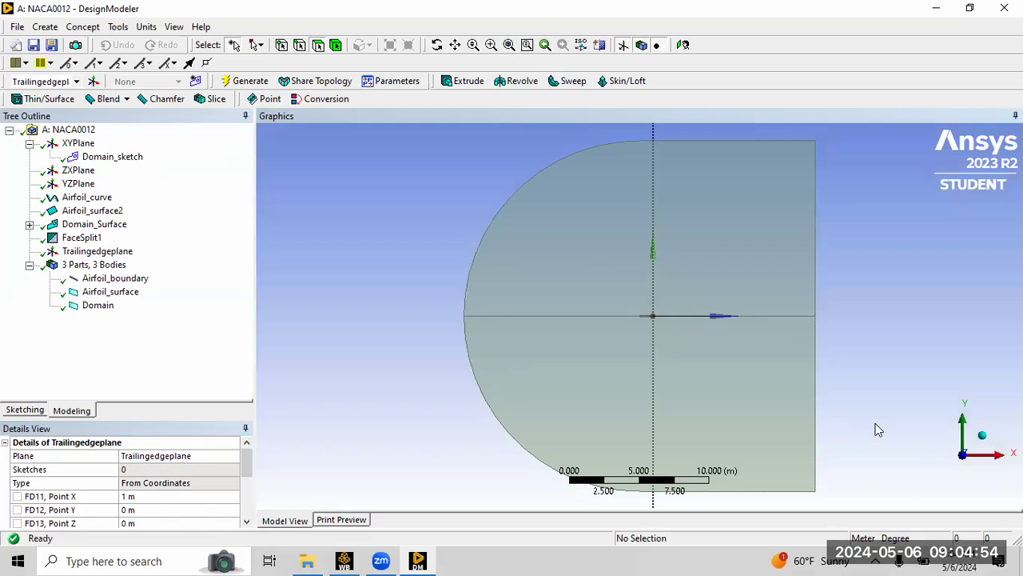
{"action": "left_click", "coordinate": [983, 440]}
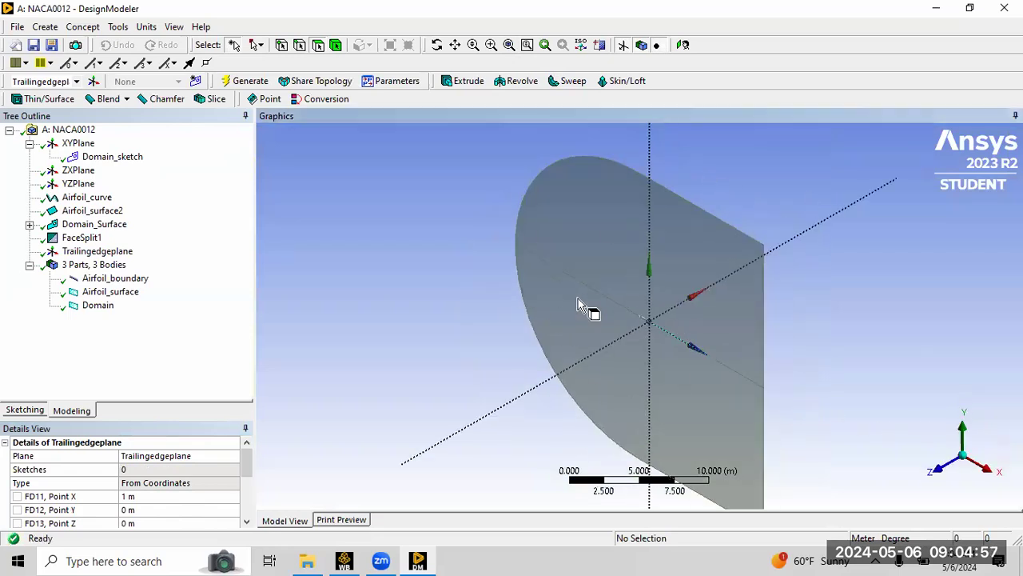
Create a Face Split by plane on the domain's two faces, using Trailingedgeplane as the tool geometry, and generate it.
{"action": "left_click", "coordinate": [83, 27]}
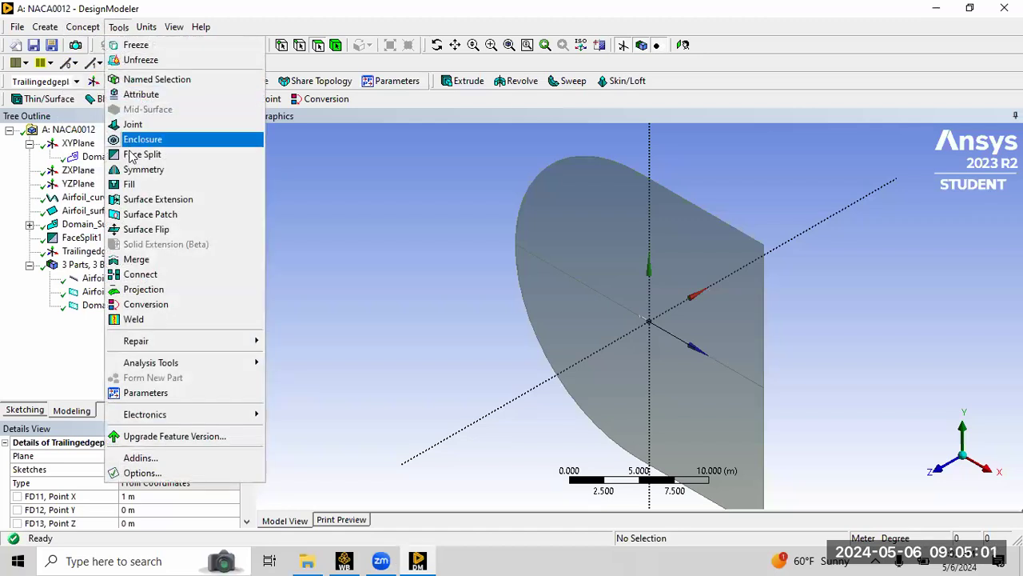
{"action": "left_click", "coordinate": [135, 155]}
{"action": "left_click", "coordinate": [206, 485]}
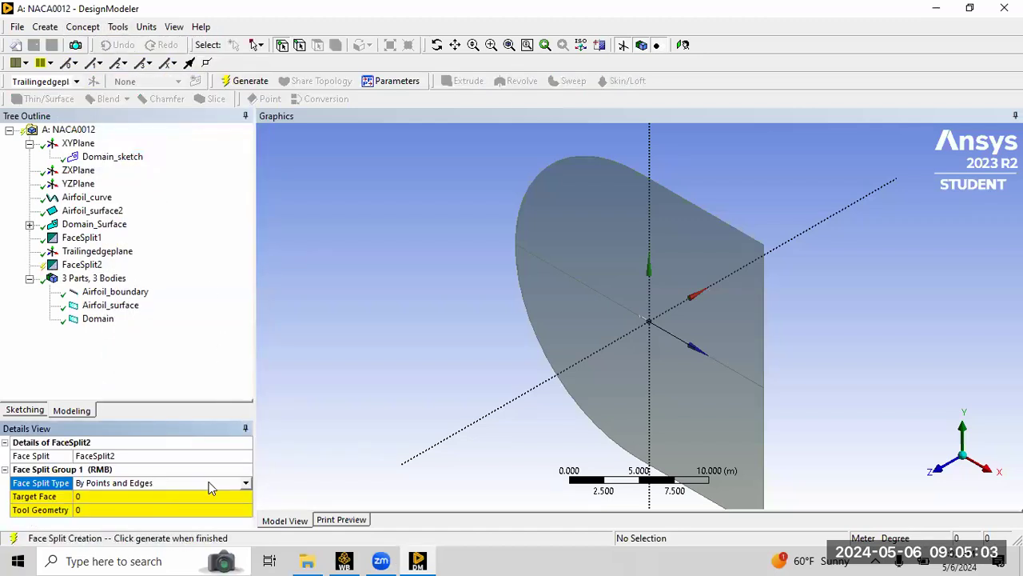
{"action": "left_click", "coordinate": [245, 486]}
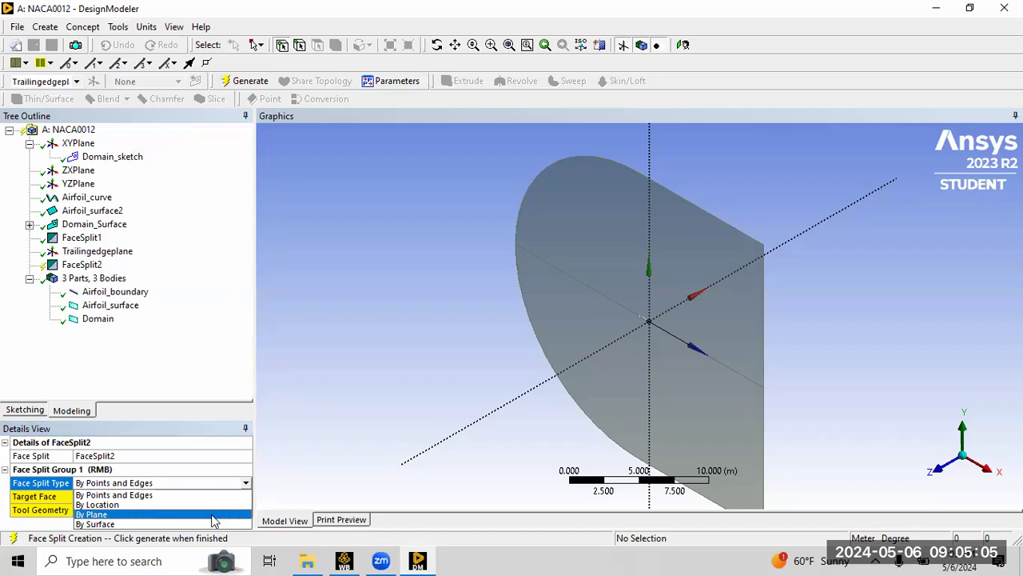
{"action": "left_click", "coordinate": [216, 512]}
{"action": "left_click", "coordinate": [104, 496]}
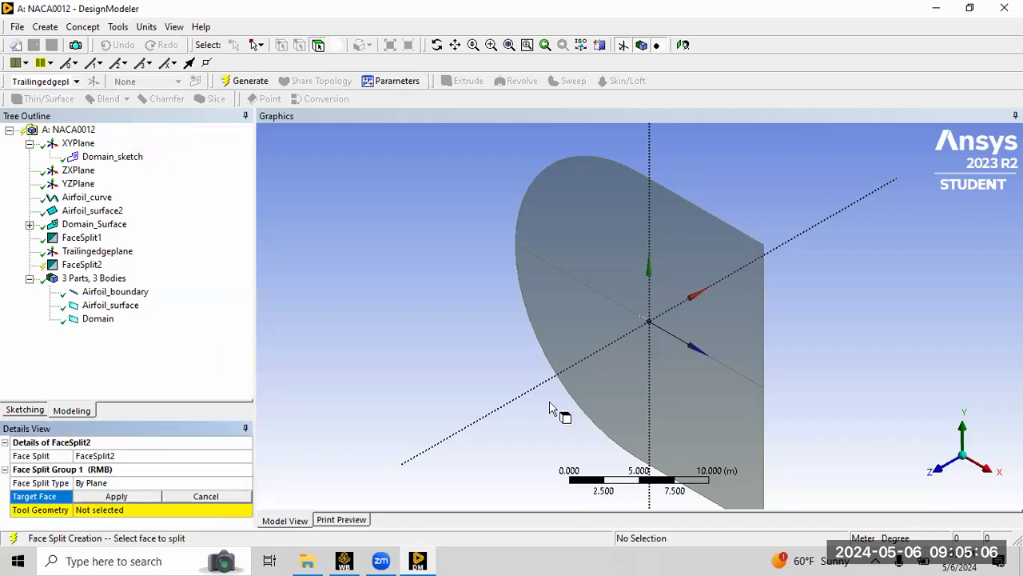
{"action": "left_click", "coordinate": [730, 310]}
{"action": "left_click", "coordinate": [716, 387], "text": "ctrl"}
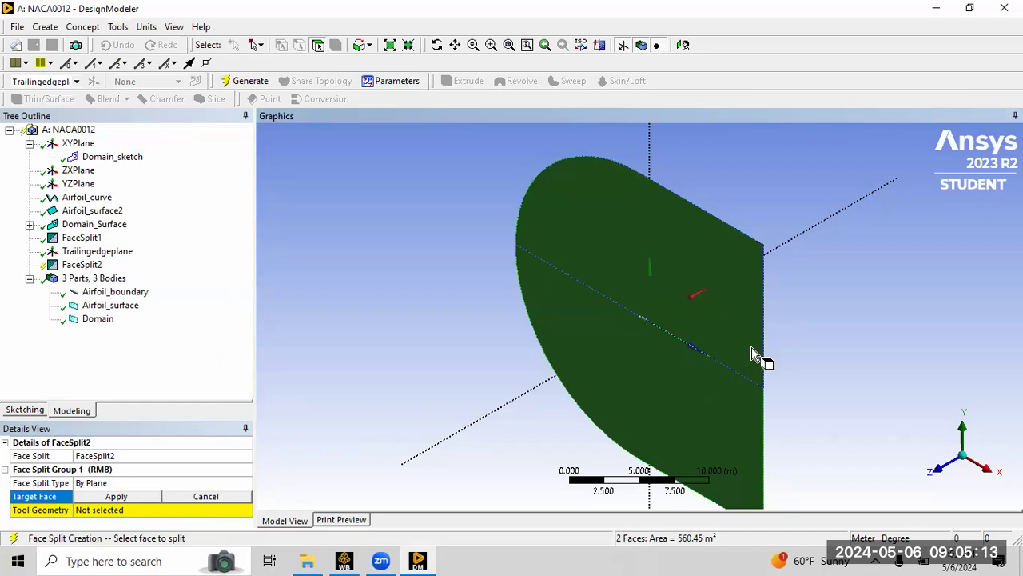
{"action": "left_click", "coordinate": [116, 496]}
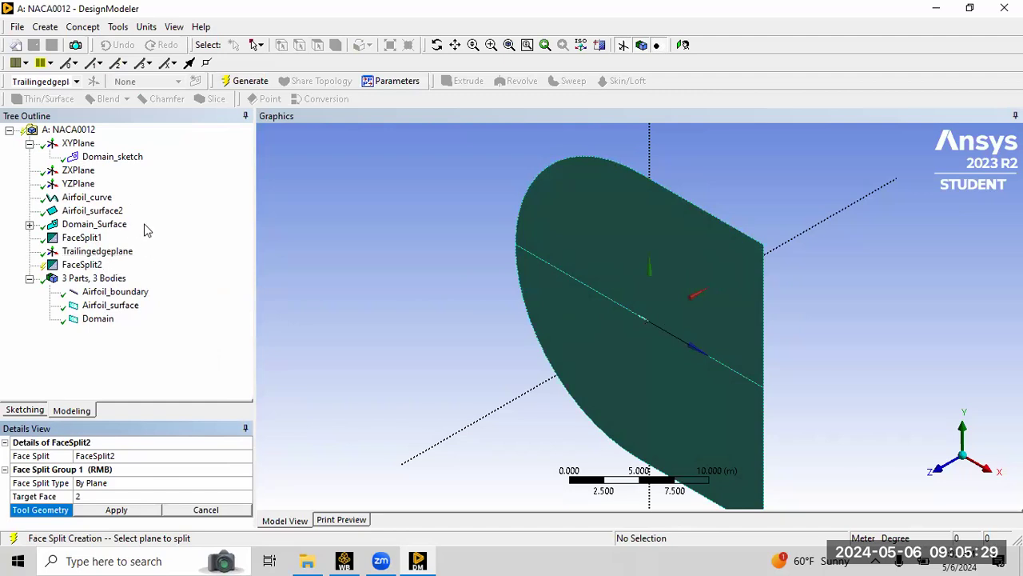
{"action": "left_click", "coordinate": [104, 251]}
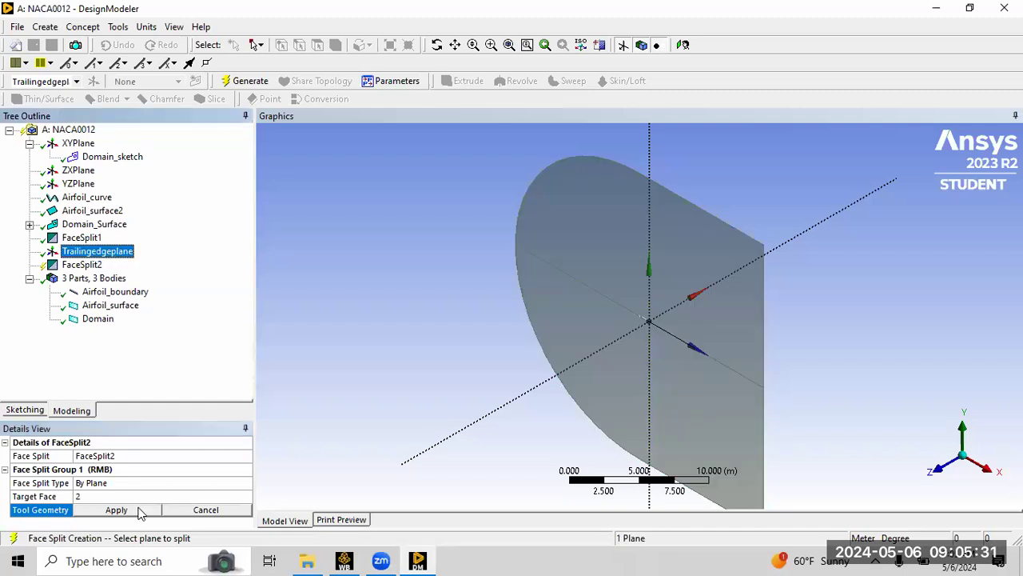
{"action": "left_click", "coordinate": [137, 509]}
{"action": "left_click", "coordinate": [239, 81]}
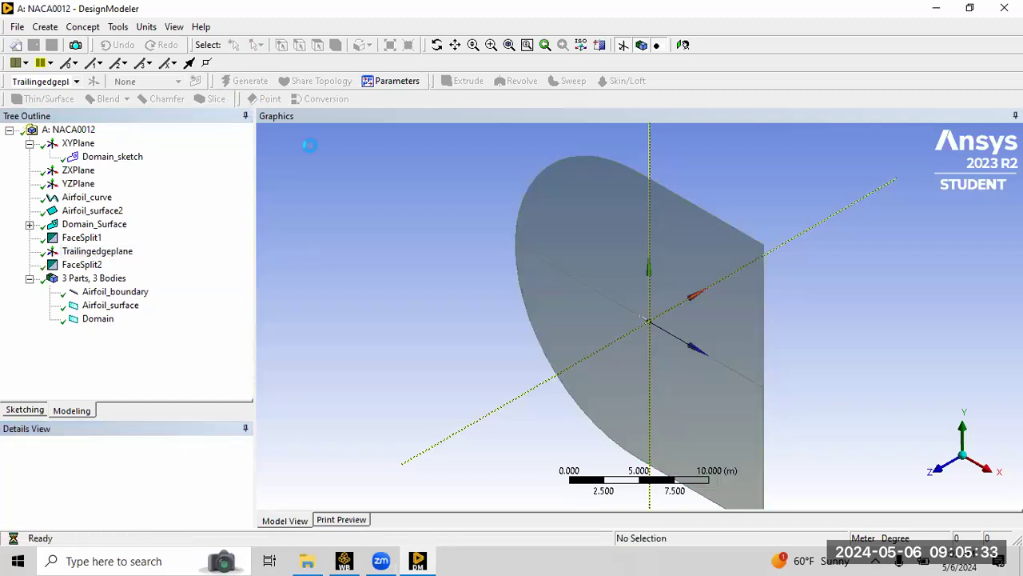
Inspect the split domain faces by selecting them one at a time.
{"action": "left_click", "coordinate": [662, 270]}
{"action": "left_click", "coordinate": [697, 390]}
{"action": "left_click", "coordinate": [580, 344]}
{"action": "left_click", "coordinate": [598, 254]}
{"action": "left_click", "coordinate": [694, 264]}
{"action": "left_click", "coordinate": [688, 358]}
{"action": "left_click", "coordinate": [621, 362]}
{"action": "left_click", "coordinate": [623, 279]}
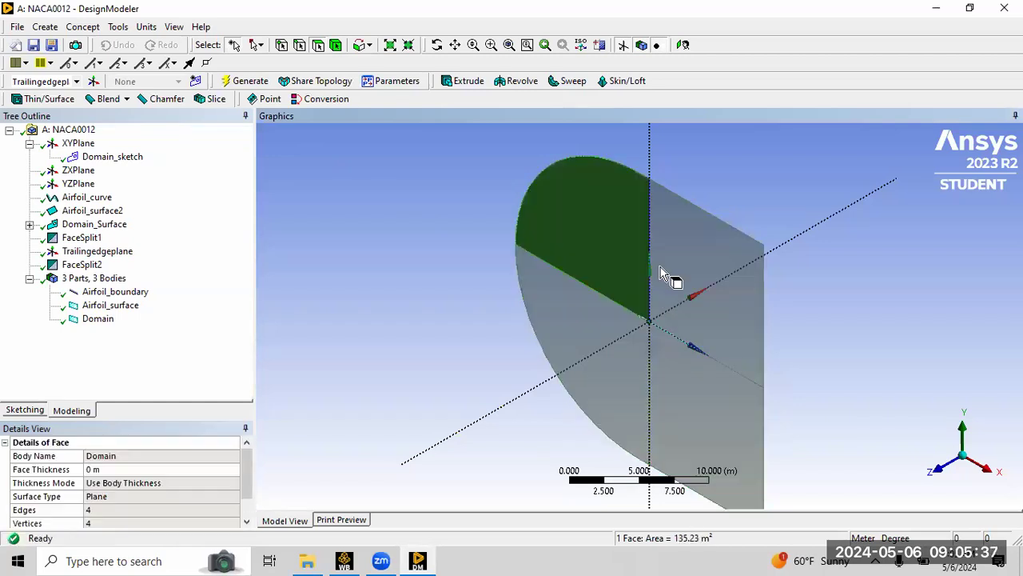
{"action": "left_click", "coordinate": [673, 269]}
{"action": "left_click", "coordinate": [682, 373]}
{"action": "left_click", "coordinate": [630, 373]}
{"action": "left_click", "coordinate": [603, 270]}
{"action": "left_click", "coordinate": [710, 272]}
{"action": "left_click", "coordinate": [410, 381]}
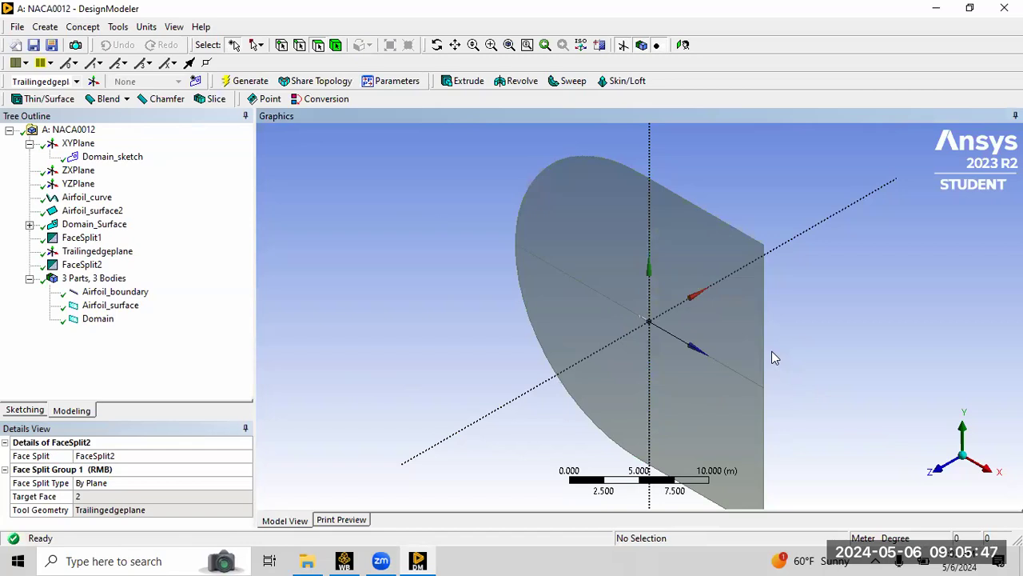
Create a new plane based on Trailingedgeplane and rename it Leading_edge_plane.
{"action": "left_click", "coordinate": [93, 81]}
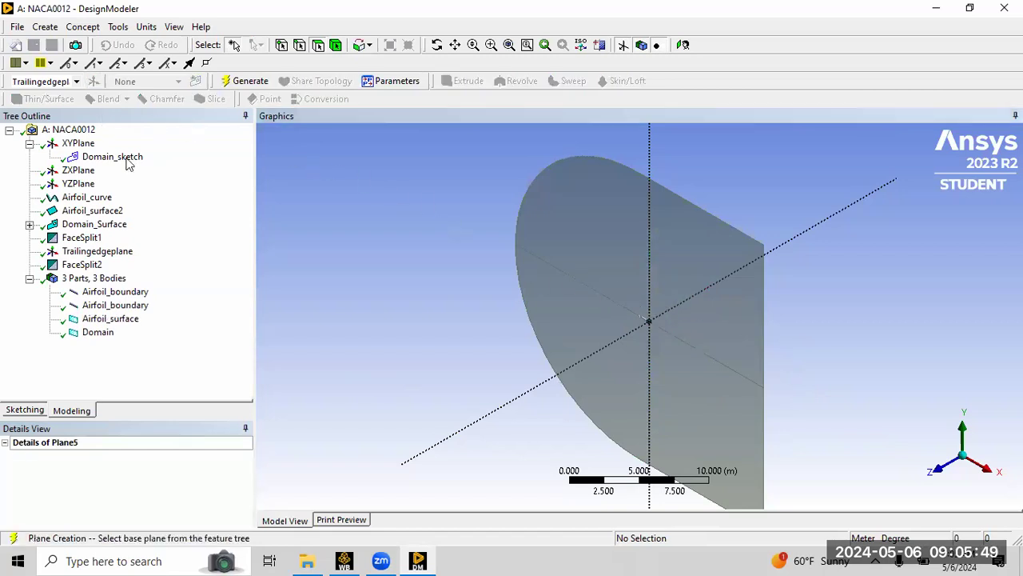
{"action": "left_click", "coordinate": [112, 251]}
{"action": "left_click", "coordinate": [152, 455]}
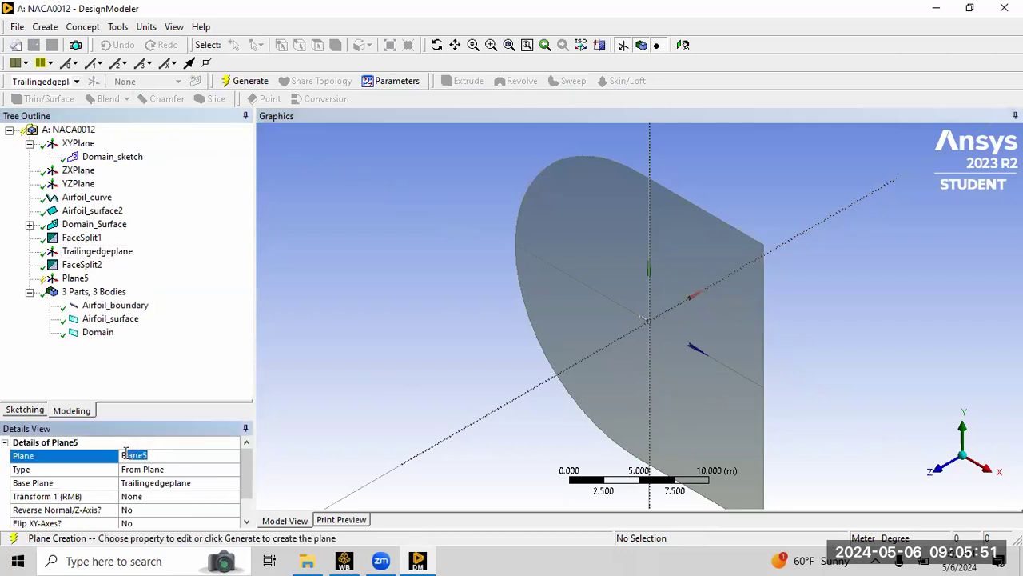
{"action": "type", "text": "Leading_edge_pla"}
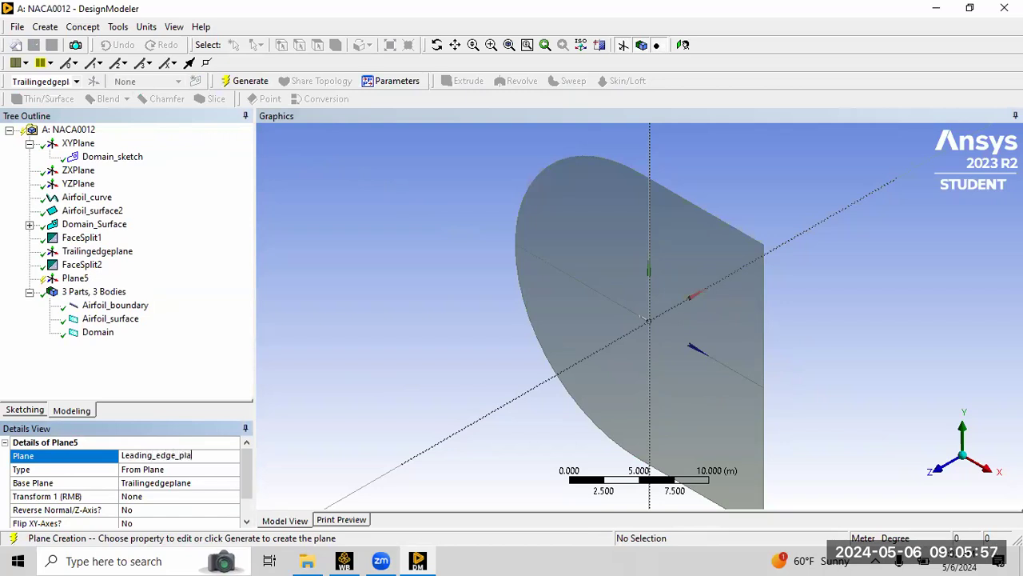
{"action": "type", "text": "ne"}
{"action": "key", "text": "Return"}
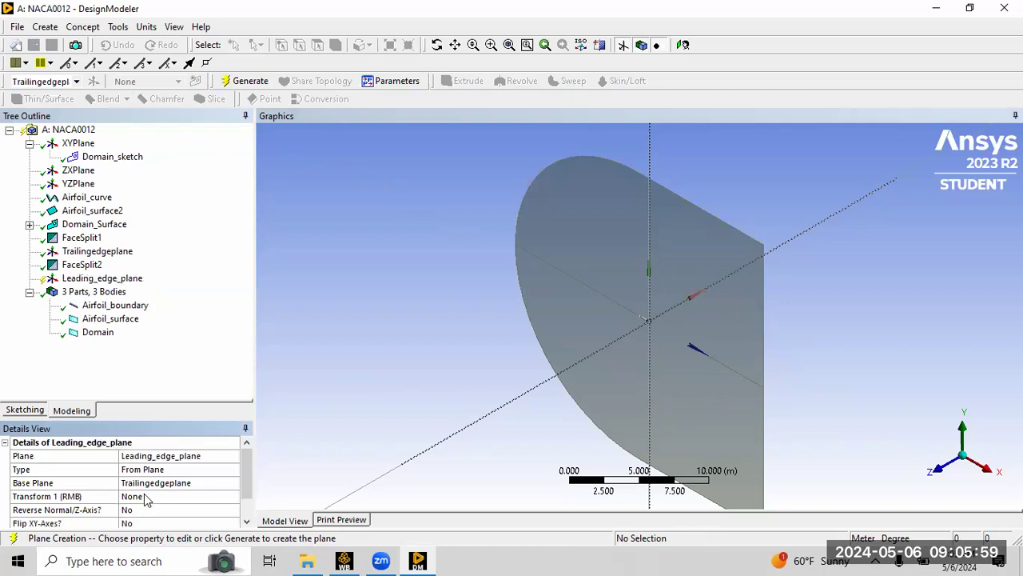
Set the plane's type to From Coordinates with Point X at 0.1 m.
{"action": "left_click", "coordinate": [169, 476]}
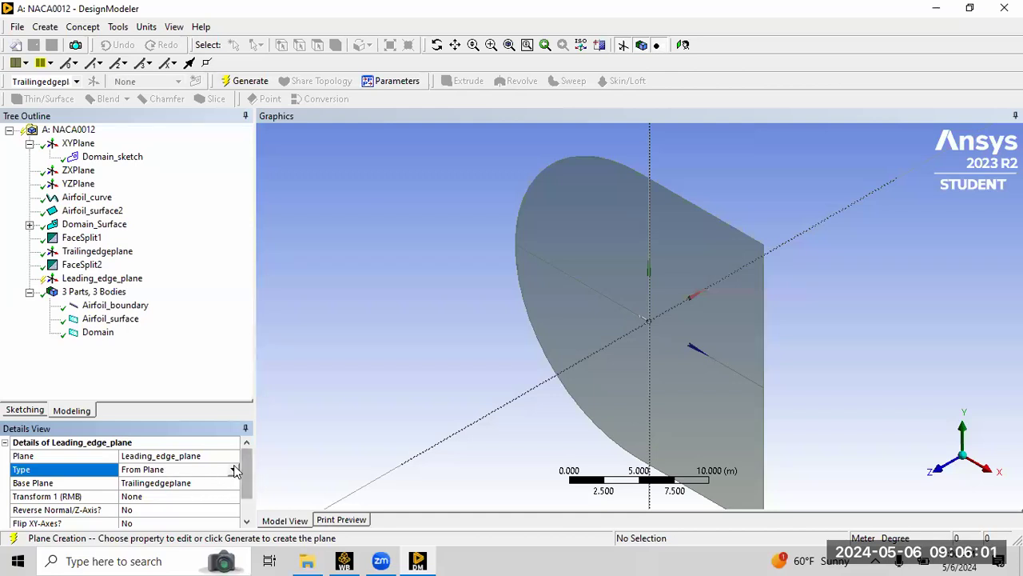
{"action": "left_click", "coordinate": [233, 470]}
{"action": "left_click", "coordinate": [199, 550]}
{"action": "left_click", "coordinate": [112, 498]}
{"action": "type", "text": "0.1"}
{"action": "key", "text": "Return"}
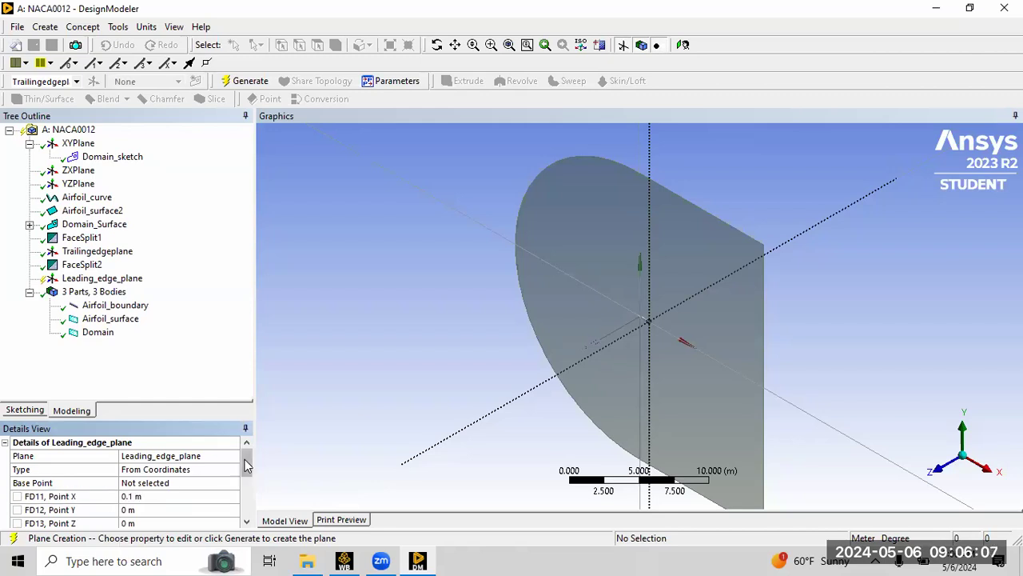
Set the plane's normal to X = 1 and Z = 0 and generate the plane.
{"action": "scroll", "coordinate": [244, 467], "scroll_direction": "down", "scroll_amount": 3}
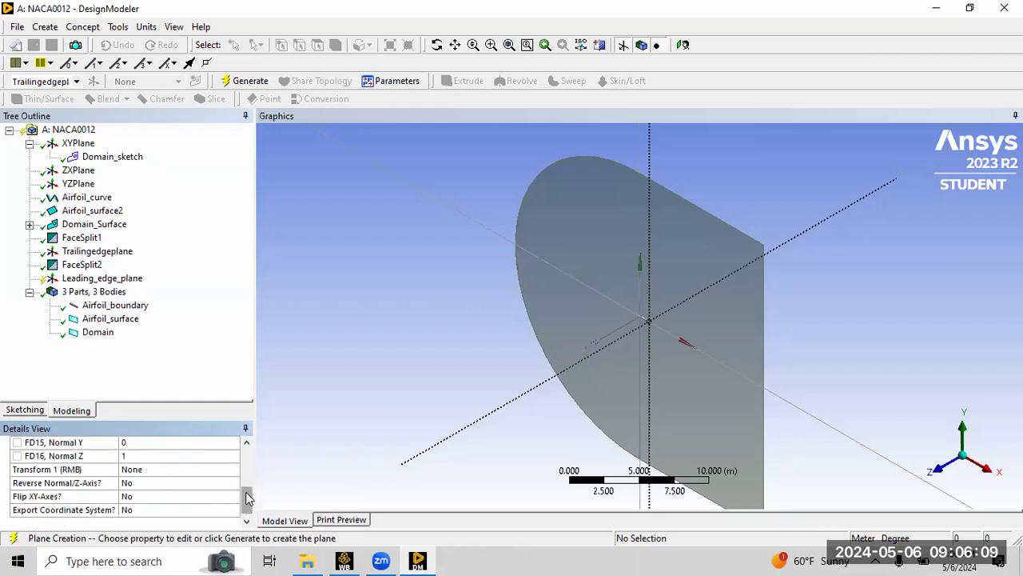
{"action": "scroll", "coordinate": [240, 493], "scroll_direction": "up", "scroll_amount": 1}
{"action": "left_click", "coordinate": [166, 465]}
{"action": "type", "text": "1"}
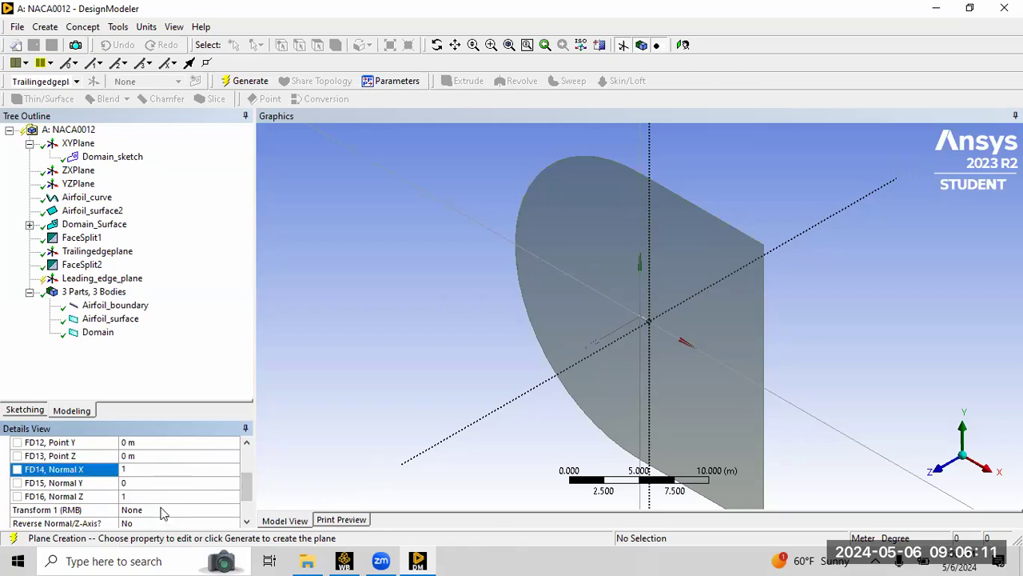
{"action": "left_click", "coordinate": [151, 494]}
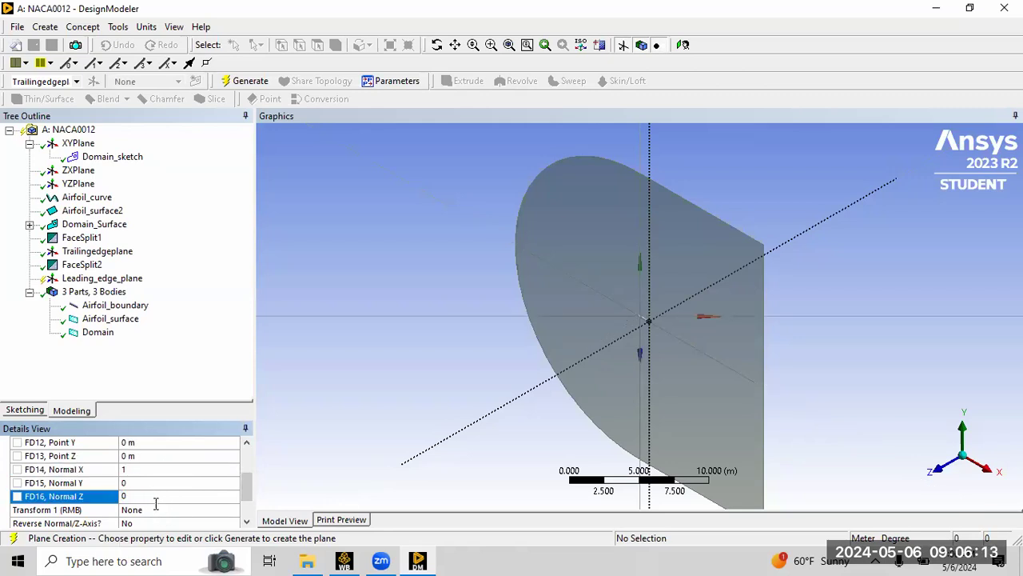
{"action": "left_click", "coordinate": [244, 81]}
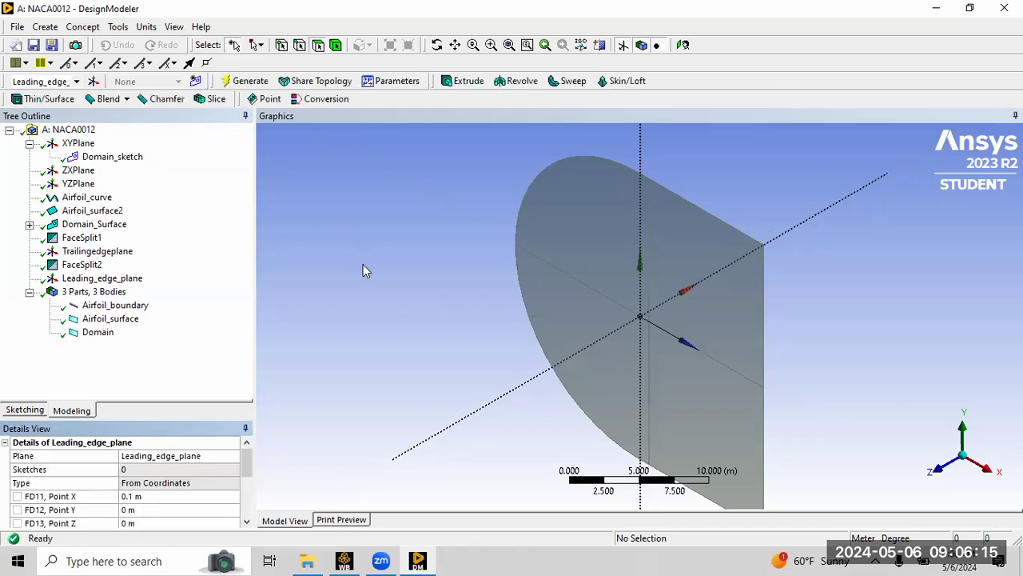
Create a Face Split by plane on the two leading-side domain faces using Leading_edge_plane as the tool geometry, and generate it.
{"action": "left_click", "coordinate": [112, 28]}
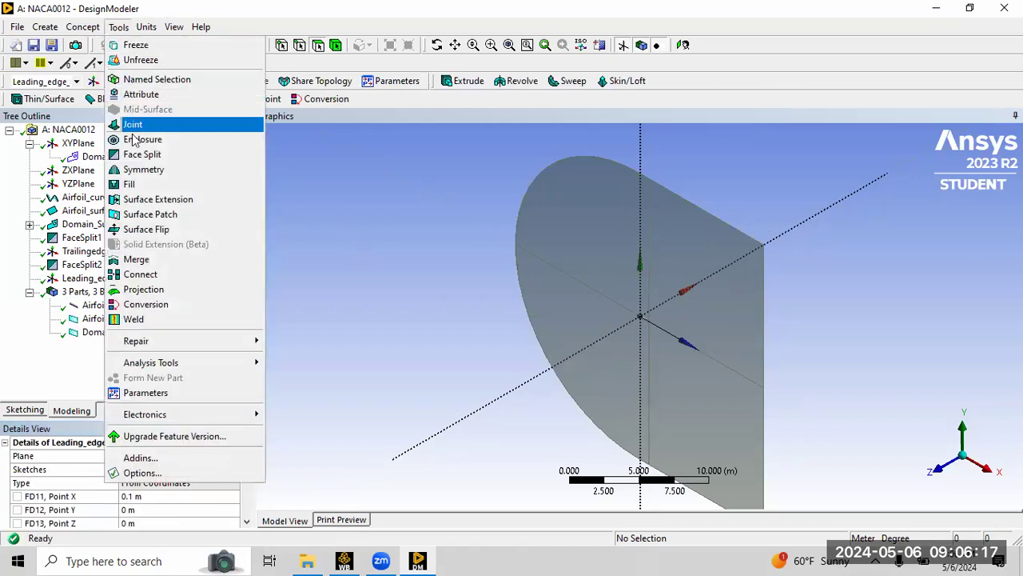
{"action": "left_click", "coordinate": [147, 153]}
{"action": "left_click", "coordinate": [102, 483]}
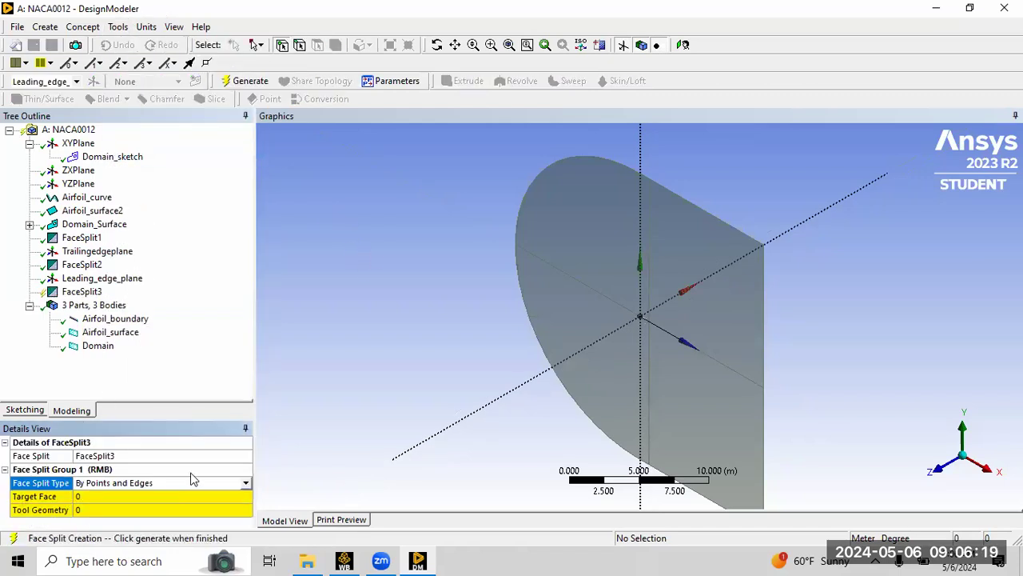
{"action": "left_click", "coordinate": [245, 483]}
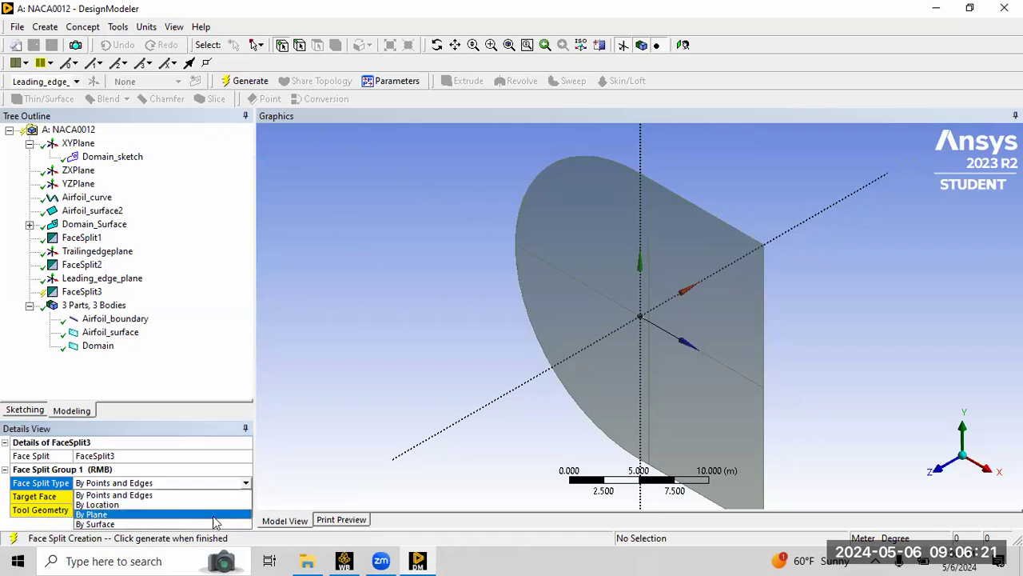
{"action": "left_click", "coordinate": [153, 514]}
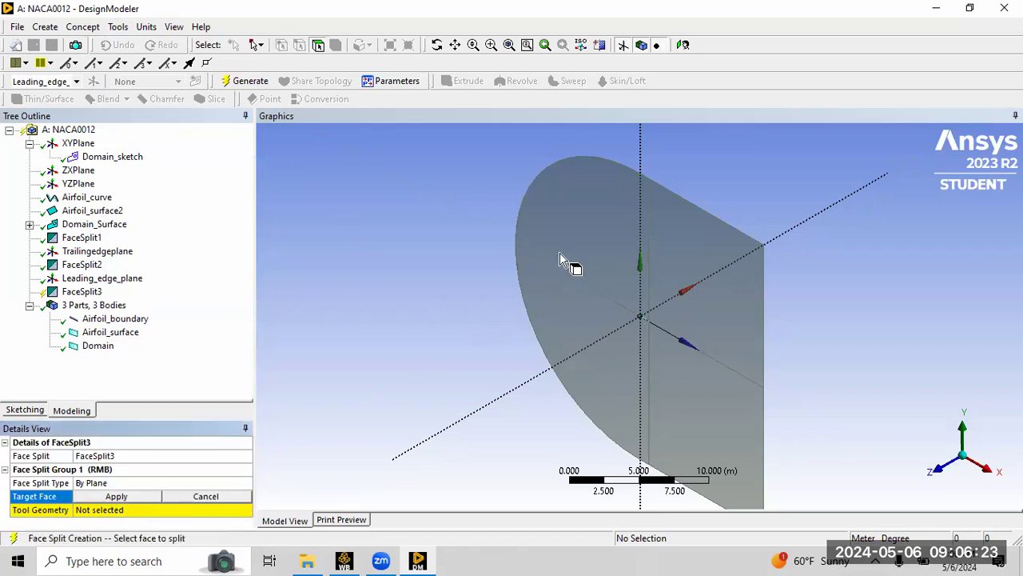
{"action": "left_click", "coordinate": [572, 284]}
{"action": "left_click", "coordinate": [587, 344], "text": "ctrl"}
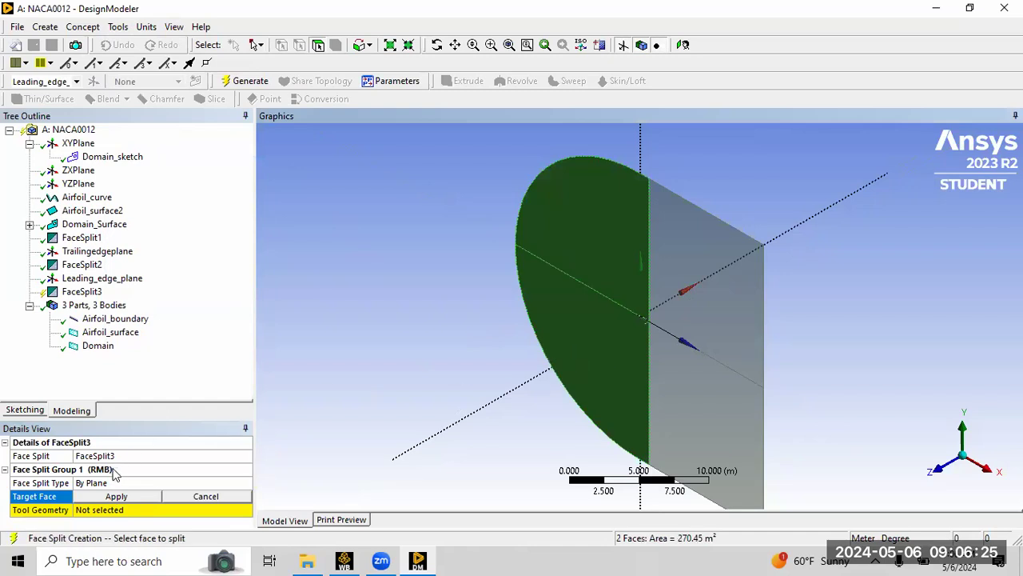
{"action": "left_click", "coordinate": [116, 496]}
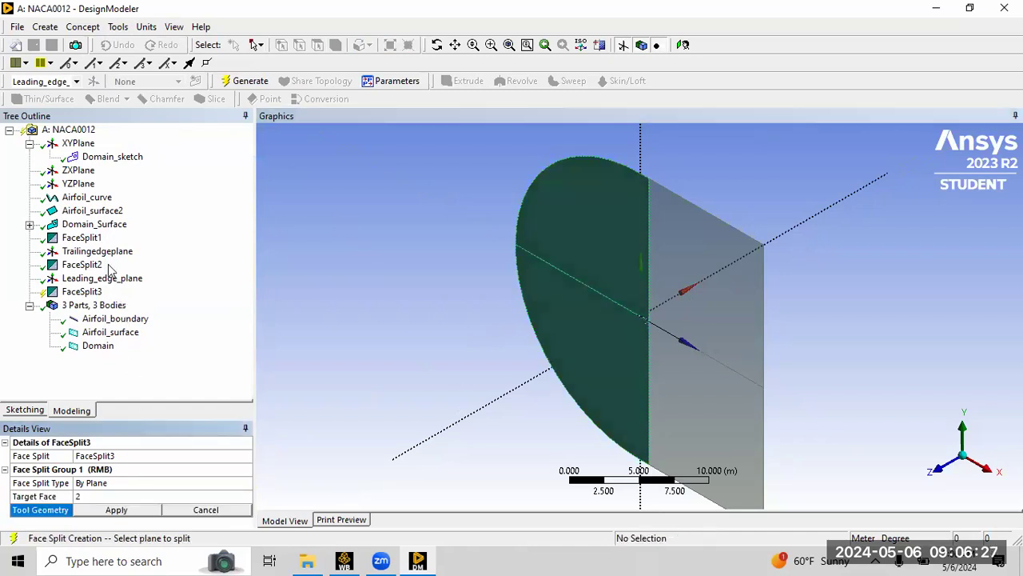
{"action": "left_click", "coordinate": [81, 280]}
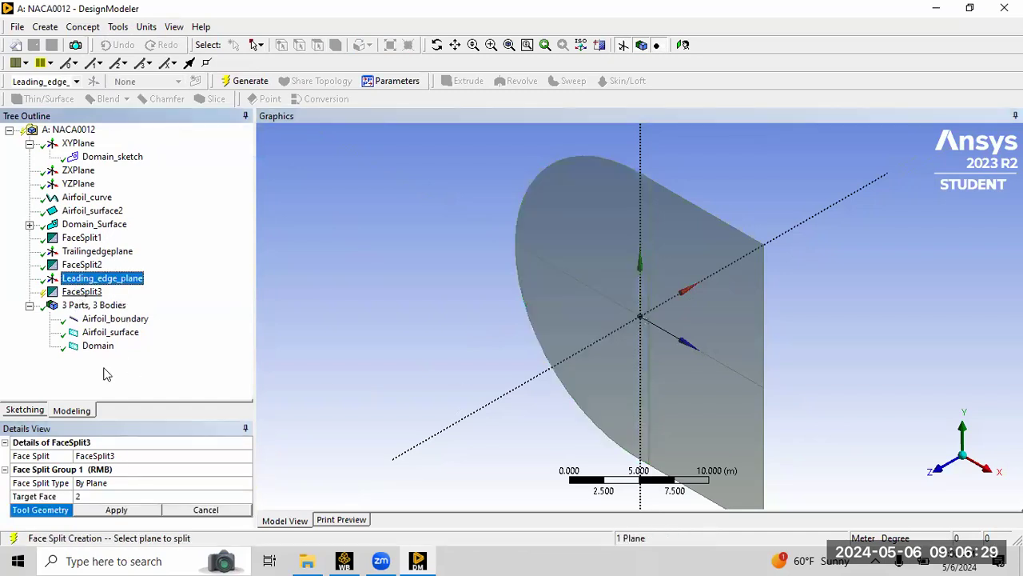
{"action": "left_click", "coordinate": [116, 509]}
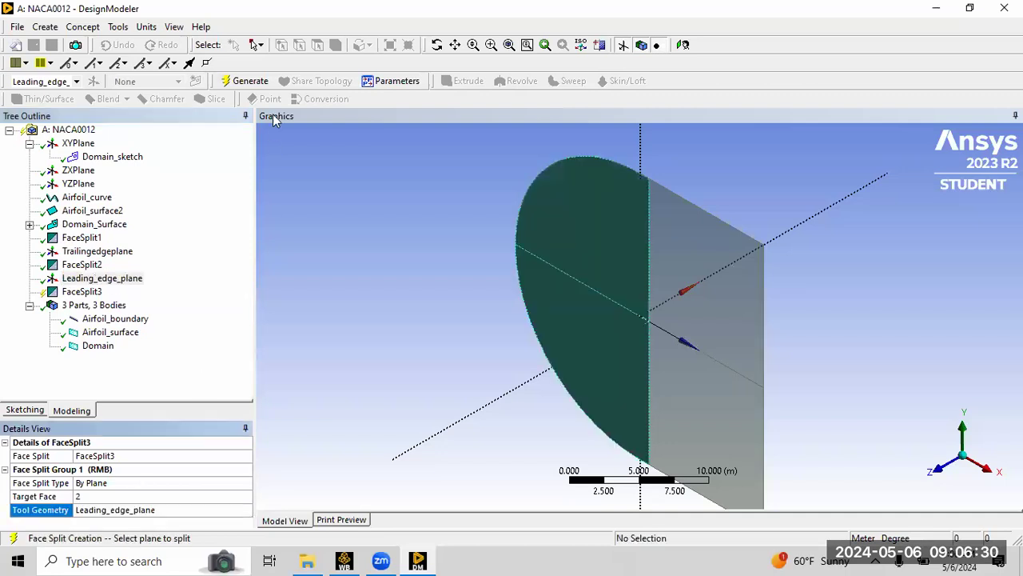
{"action": "left_click", "coordinate": [245, 81]}
Inspect the newly split faces by selecting them in the front view.
{"action": "left_click", "coordinate": [612, 370]}
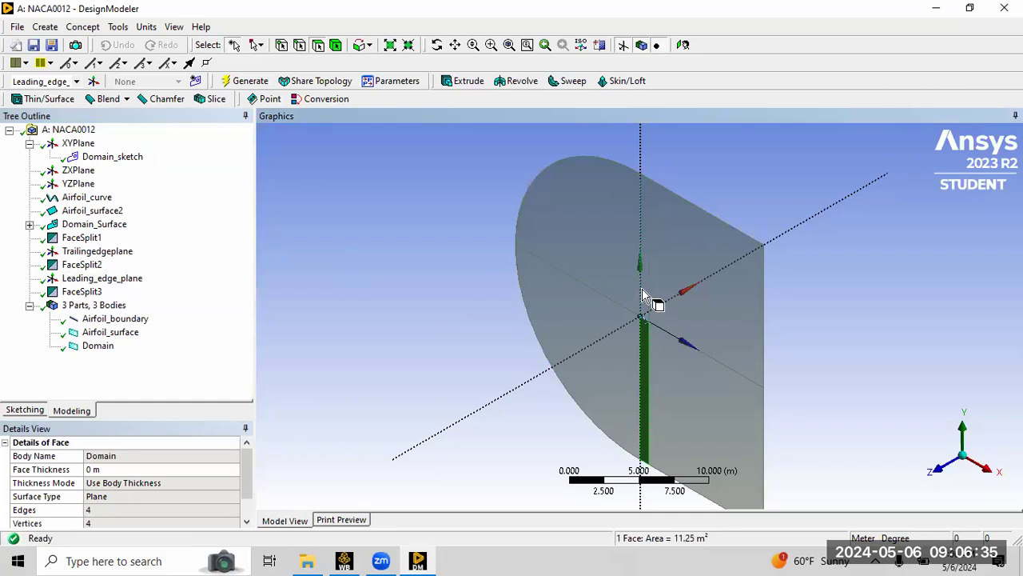
{"action": "left_click", "coordinate": [720, 364]}
{"action": "left_click", "coordinate": [939, 472]}
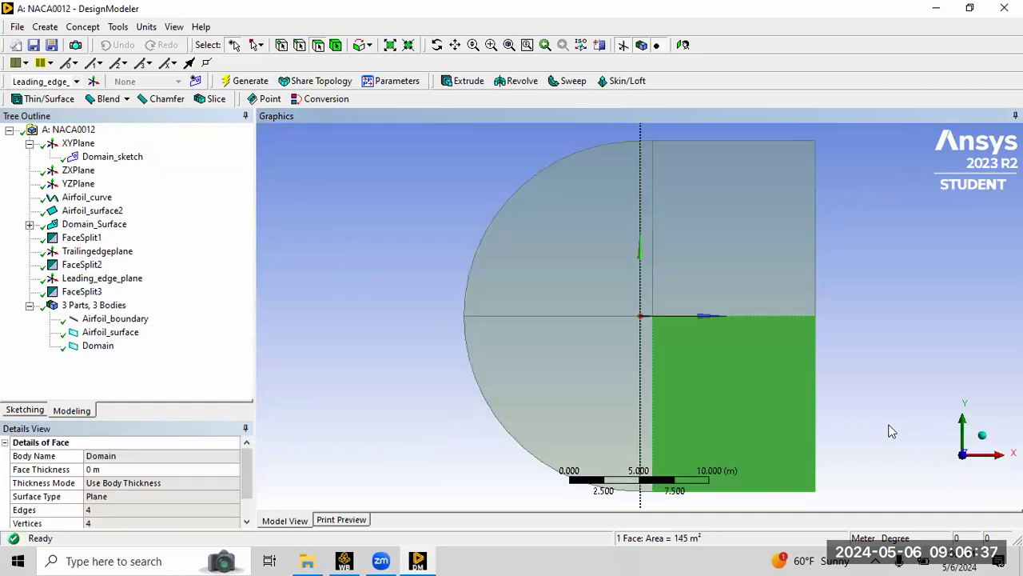
{"action": "scroll", "coordinate": [598, 283], "scroll_direction": "up", "scroll_amount": 3}
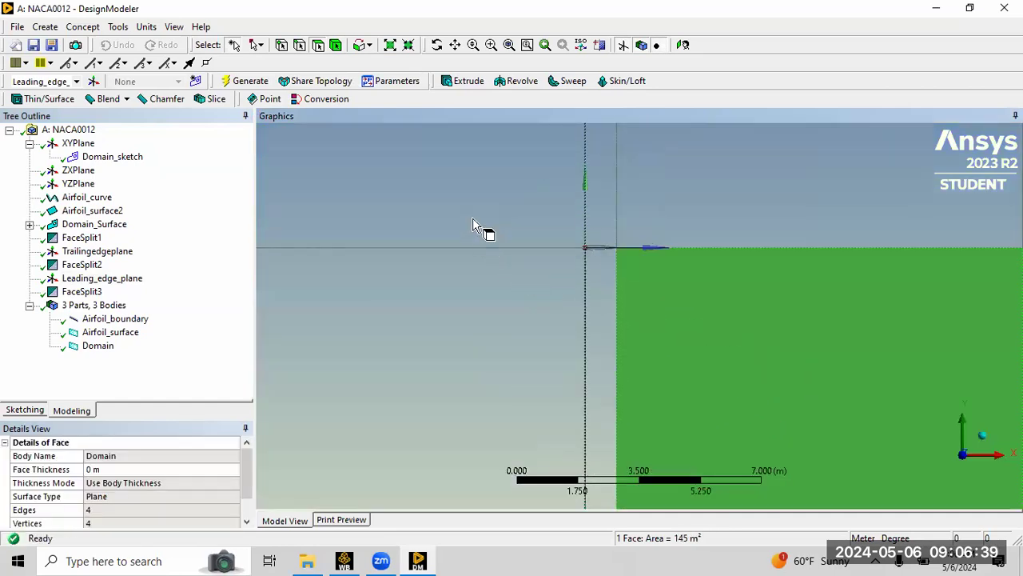
Inspect the split domain faces and zoom in on the airfoil at the domain centre.
{"action": "left_click", "coordinate": [518, 299]}
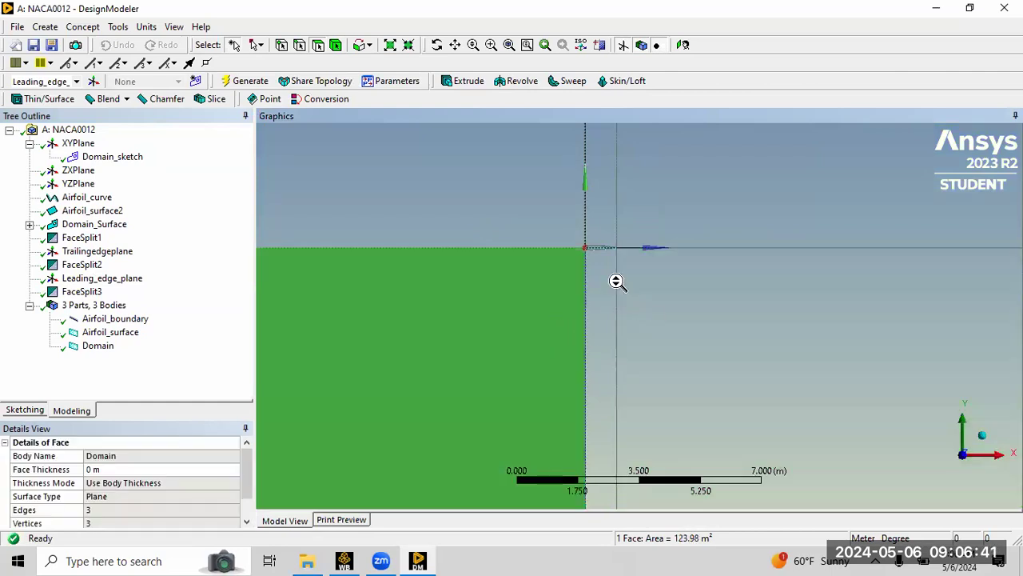
{"action": "scroll", "coordinate": [616, 281], "scroll_direction": "down", "scroll_amount": 3}
{"action": "left_click", "coordinate": [400, 152]}
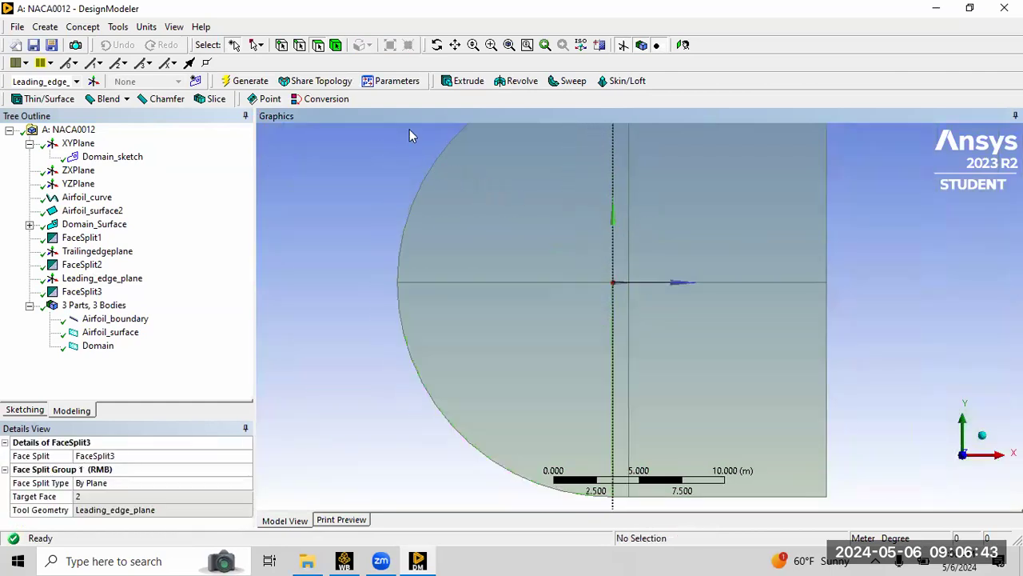
{"action": "right_click_drag", "start_coordinate": [575, 238], "coordinate": [700, 352]}
{"action": "right_click_drag", "start_coordinate": [518, 220], "coordinate": [711, 349]}
{"action": "right_click_drag", "start_coordinate": [358, 232], "coordinate": [674, 411]}
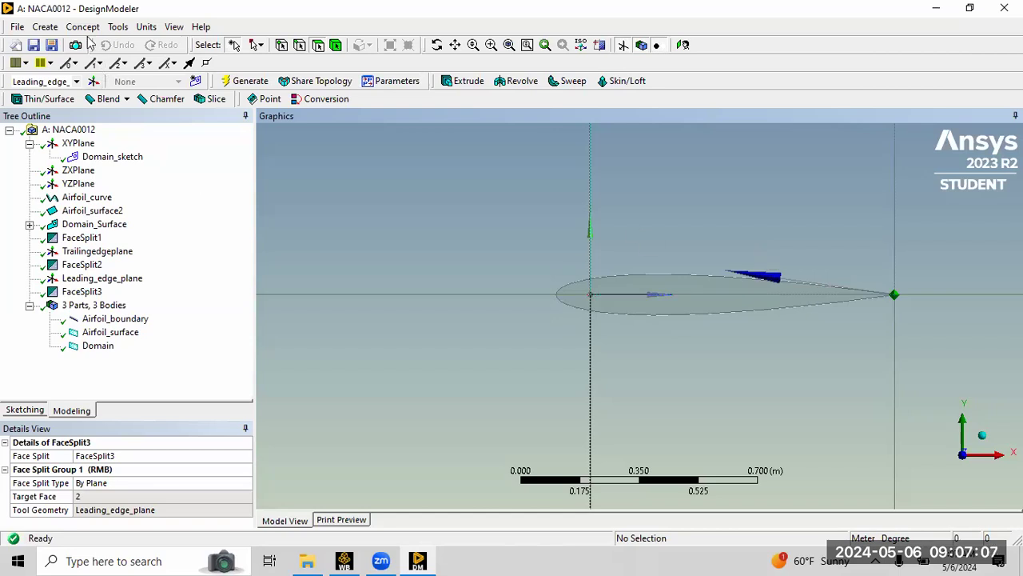
Create a Boolean Subtract with Domain as the target body and Airfoil_surface as the tool body, and generate it.
{"action": "left_click", "coordinate": [48, 28]}
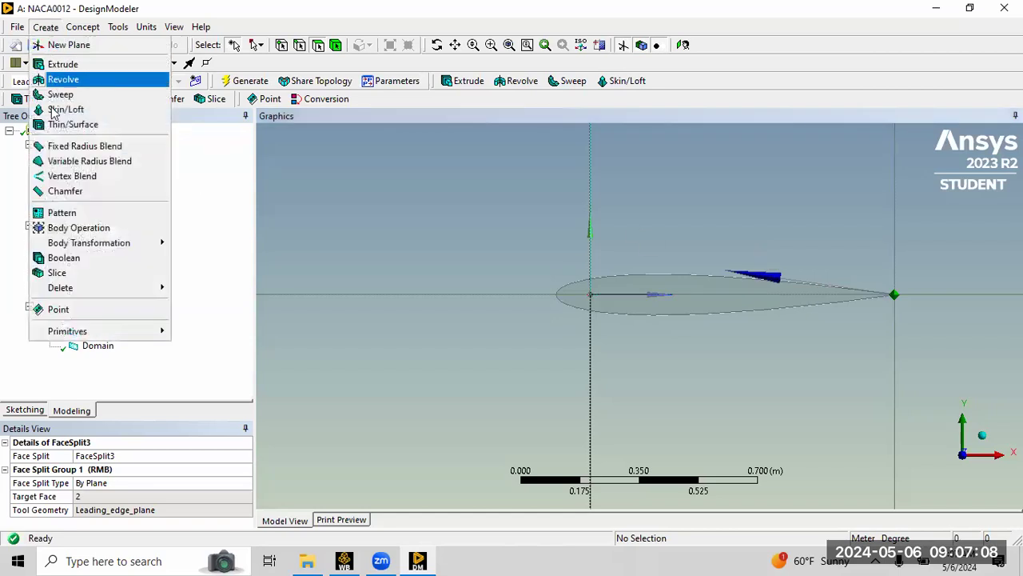
{"action": "left_click", "coordinate": [61, 258]}
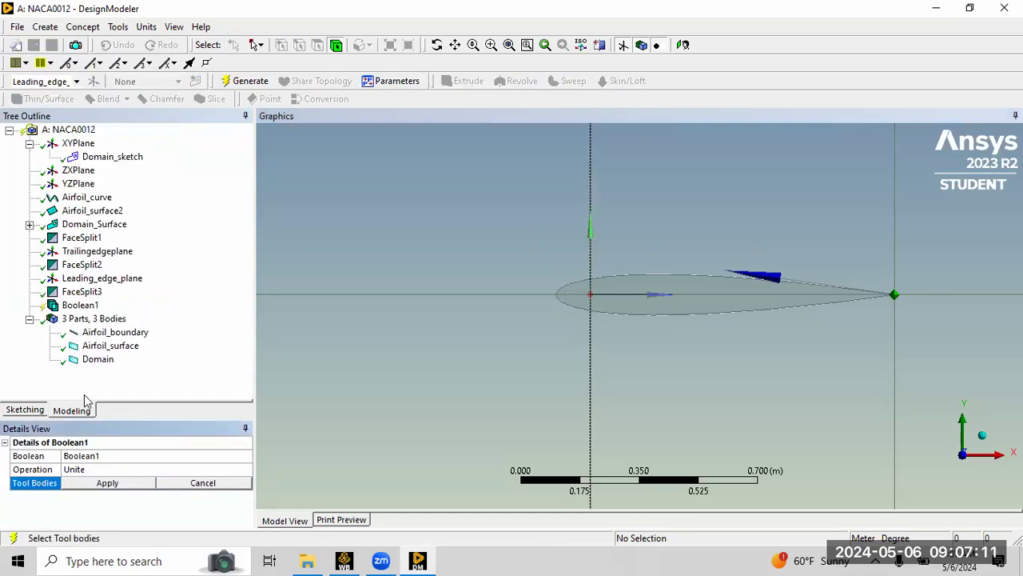
{"action": "left_click", "coordinate": [215, 470]}
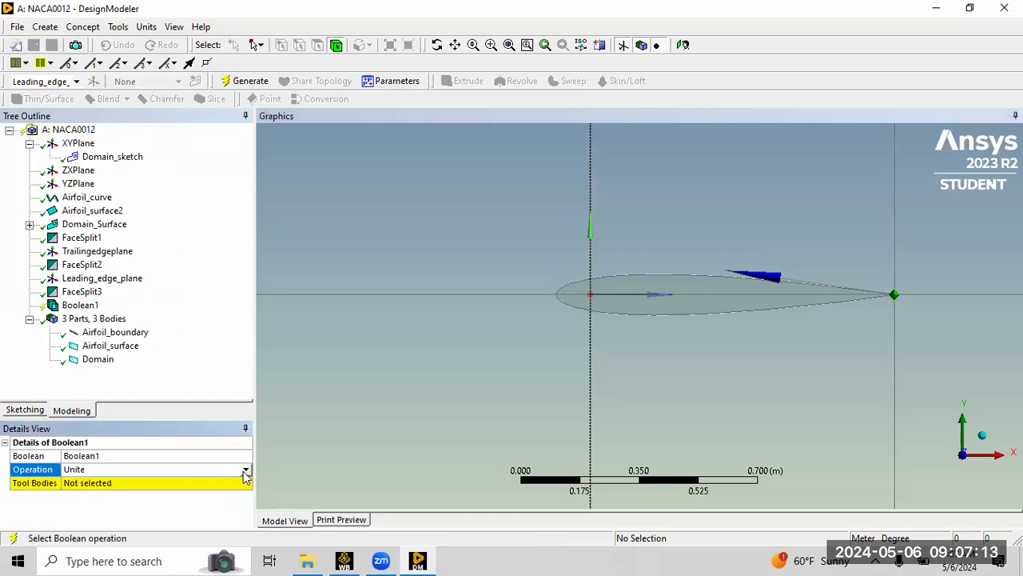
{"action": "left_click", "coordinate": [246, 470]}
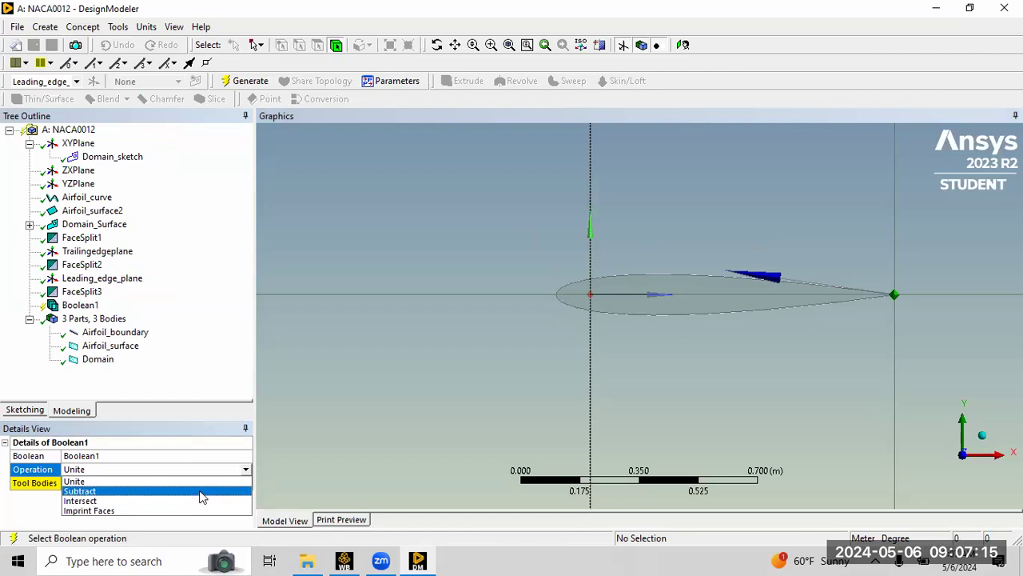
{"action": "left_click", "coordinate": [203, 491]}
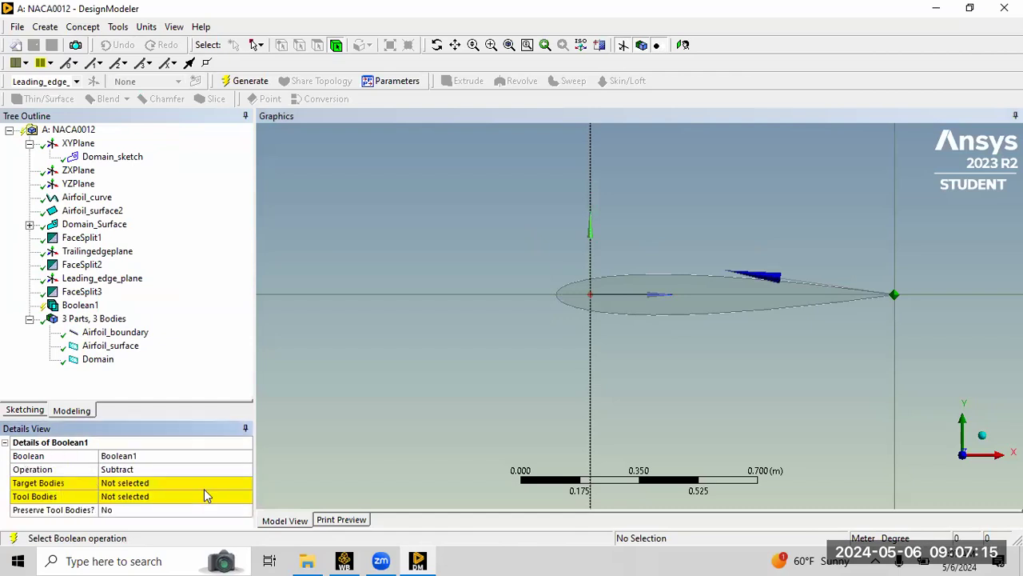
{"action": "left_click", "coordinate": [126, 484]}
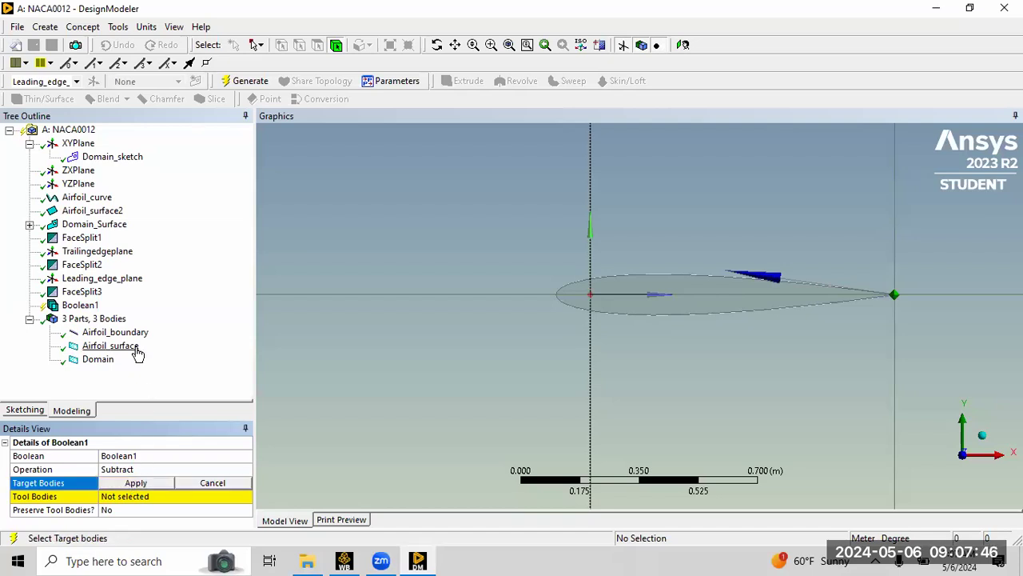
{"action": "left_click", "coordinate": [98, 361]}
{"action": "left_click", "coordinate": [137, 484]}
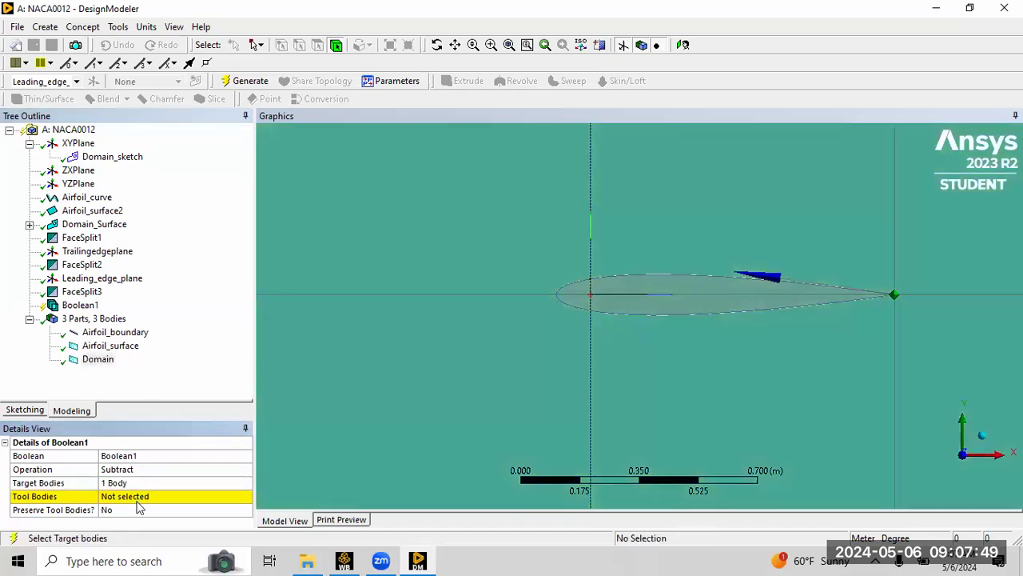
{"action": "left_click", "coordinate": [138, 497]}
{"action": "left_click", "coordinate": [110, 345]}
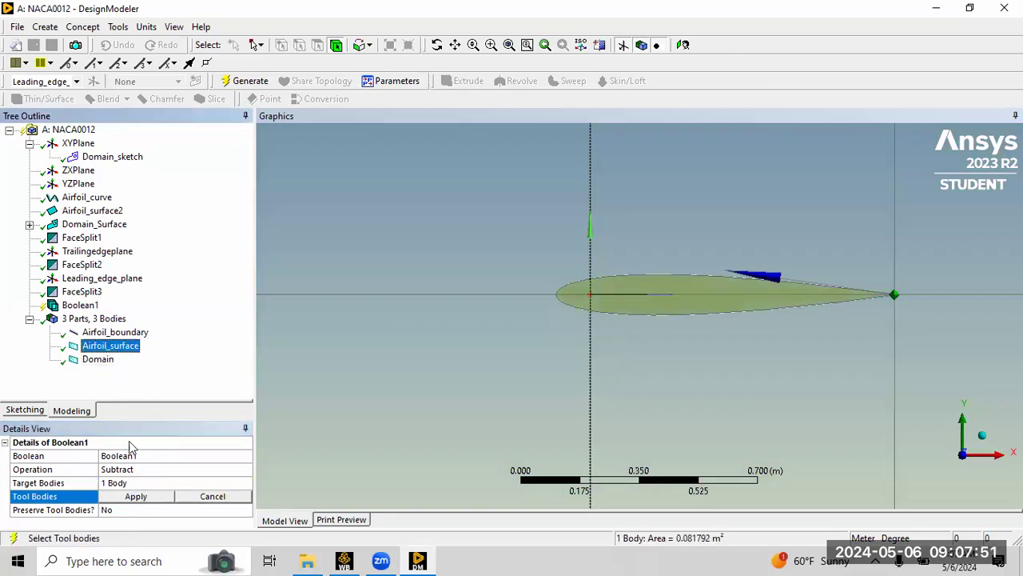
{"action": "left_click", "coordinate": [136, 496]}
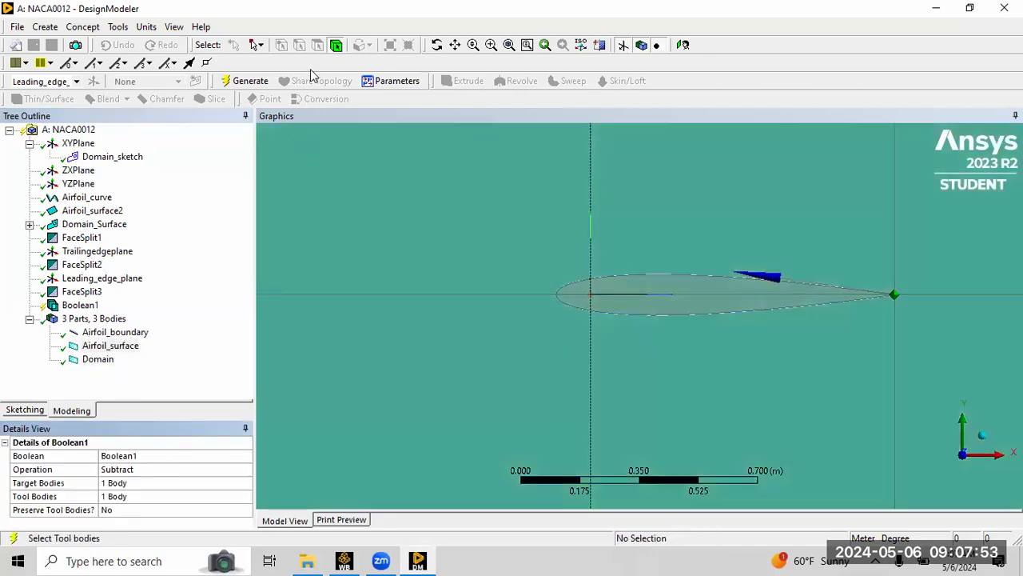
{"action": "left_click", "coordinate": [254, 81]}
Suppress the Airfoil_boundary line body.
{"action": "scroll", "coordinate": [660, 267], "scroll_direction": "down", "scroll_amount": 3}
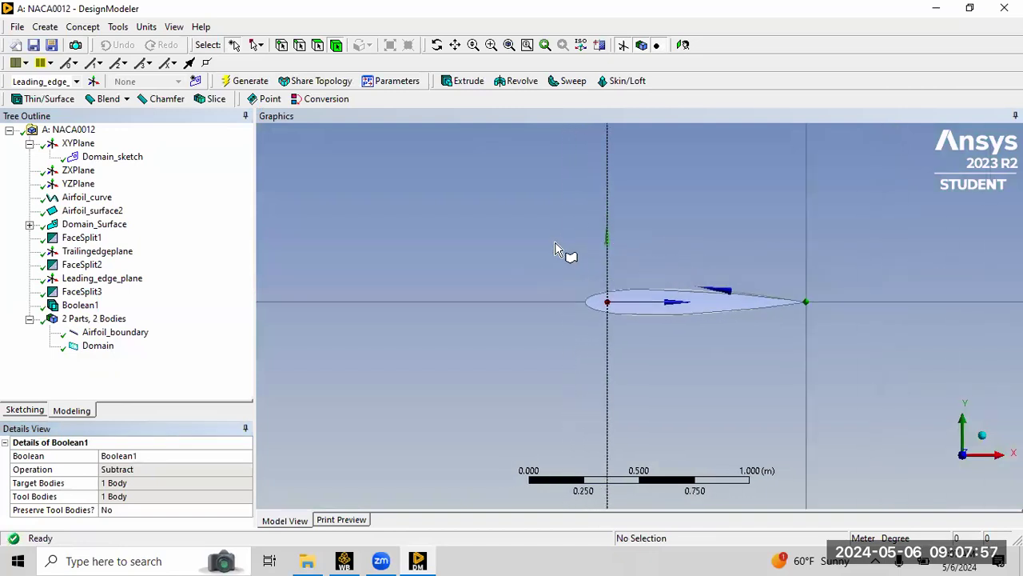
{"action": "right_click_drag", "start_coordinate": [556, 243], "coordinate": [780, 384]}
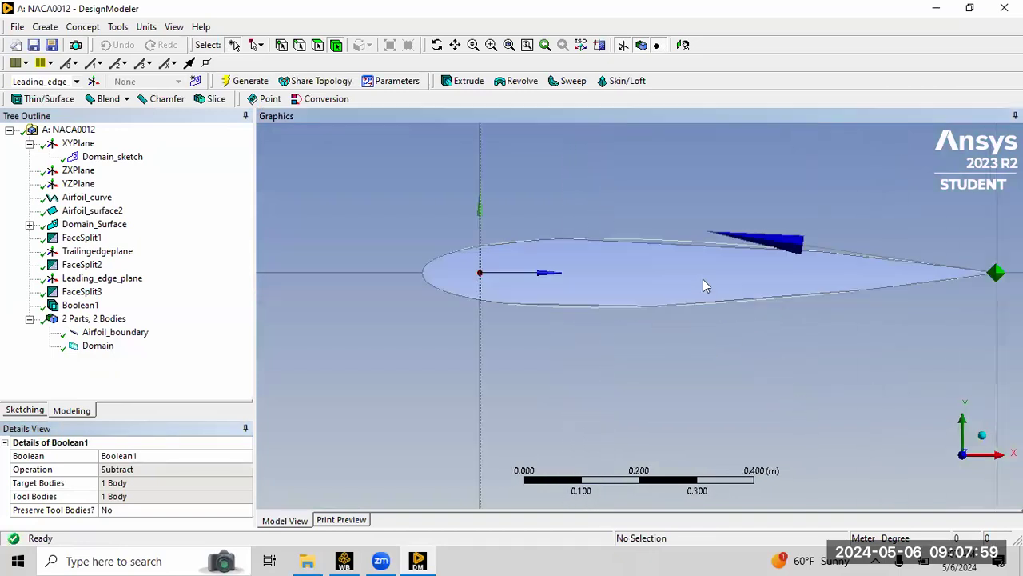
{"action": "scroll", "coordinate": [702, 281], "scroll_direction": "up", "scroll_amount": 3}
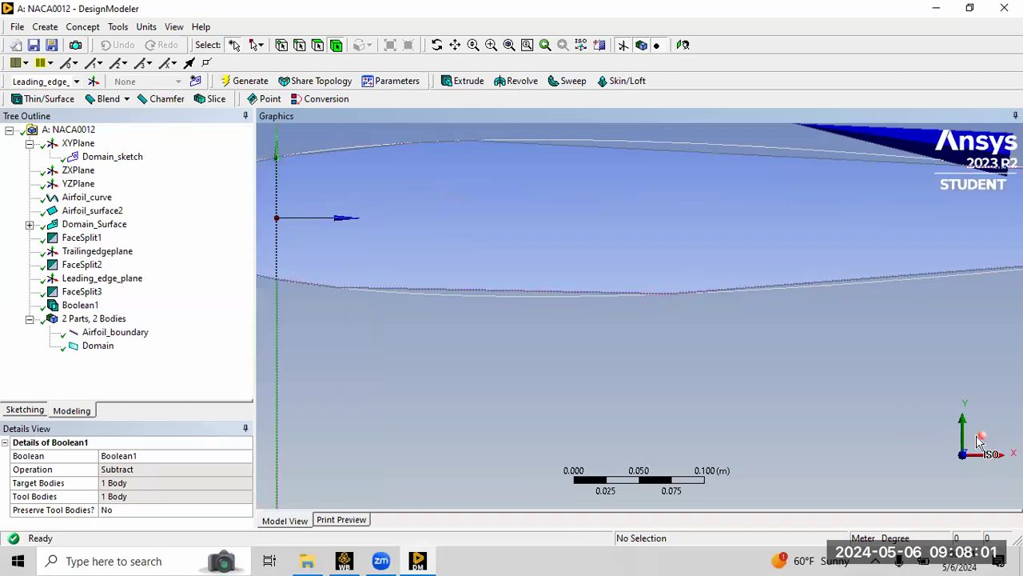
{"action": "left_click", "coordinate": [509, 45]}
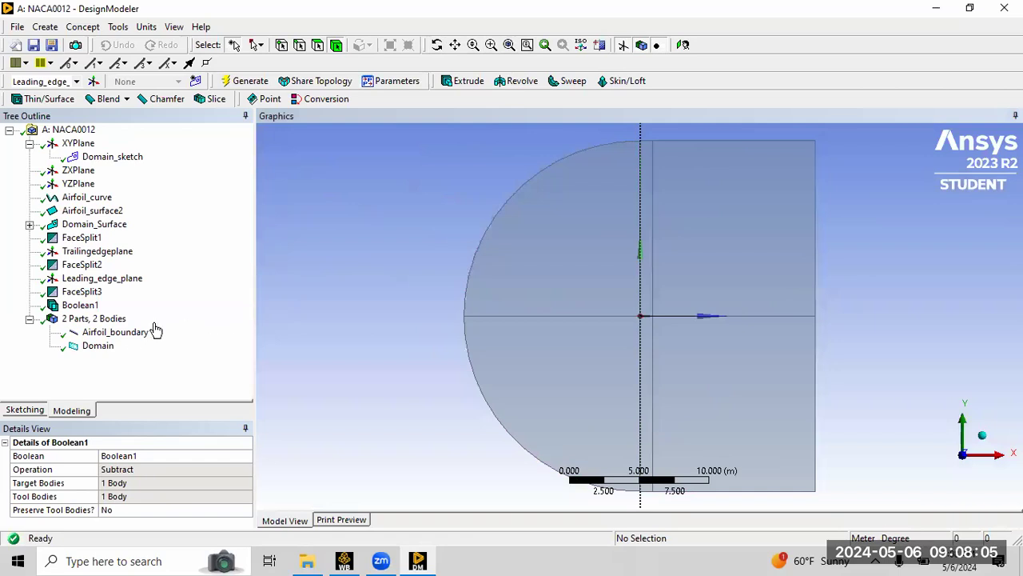
{"action": "left_click", "coordinate": [119, 333]}
{"action": "right_click", "coordinate": [134, 340]}
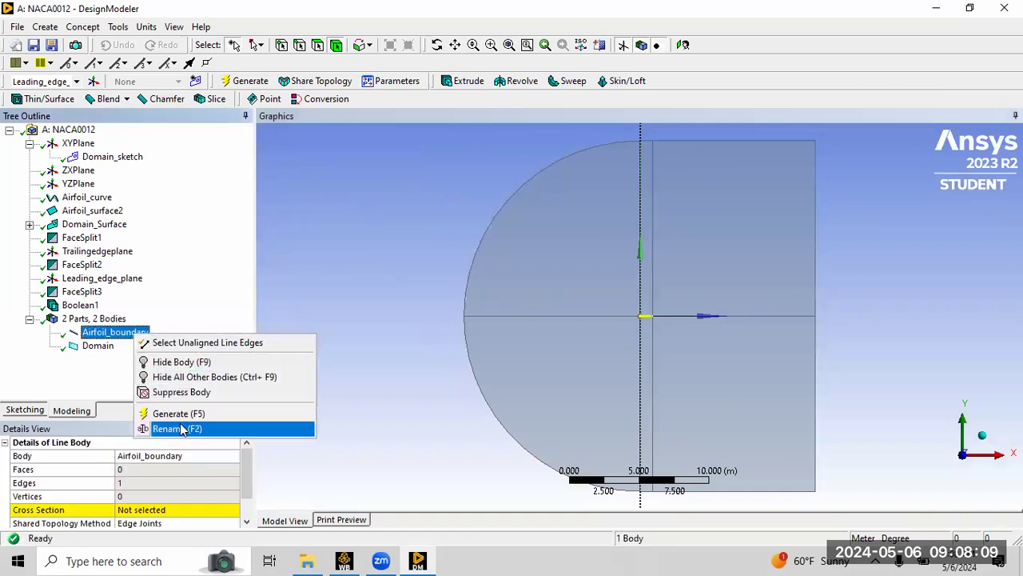
{"action": "left_click", "coordinate": [184, 392]}
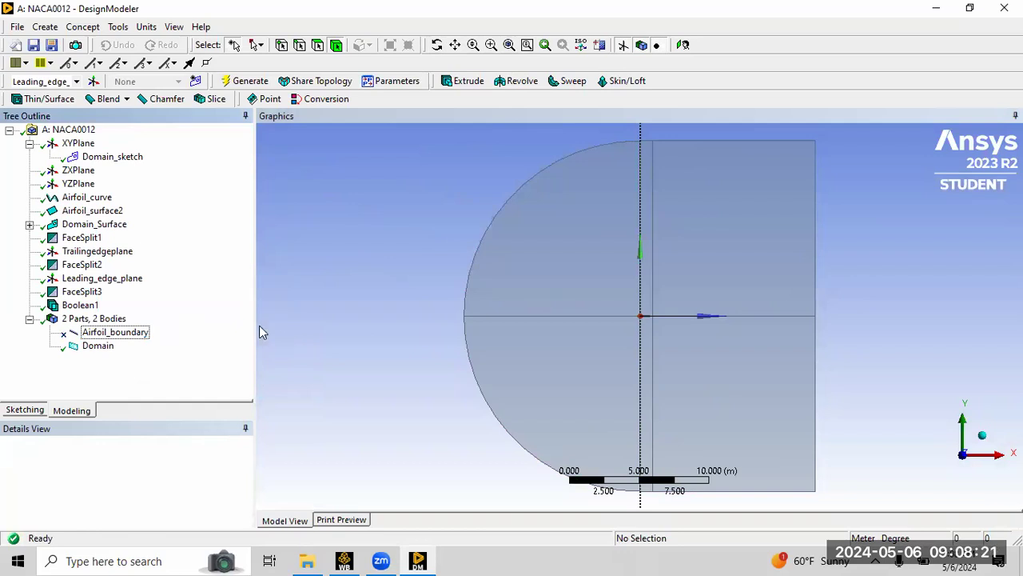
Set the Domain body's Fluid/Solid property to Fluid and generate the model.
{"action": "left_click", "coordinate": [99, 346]}
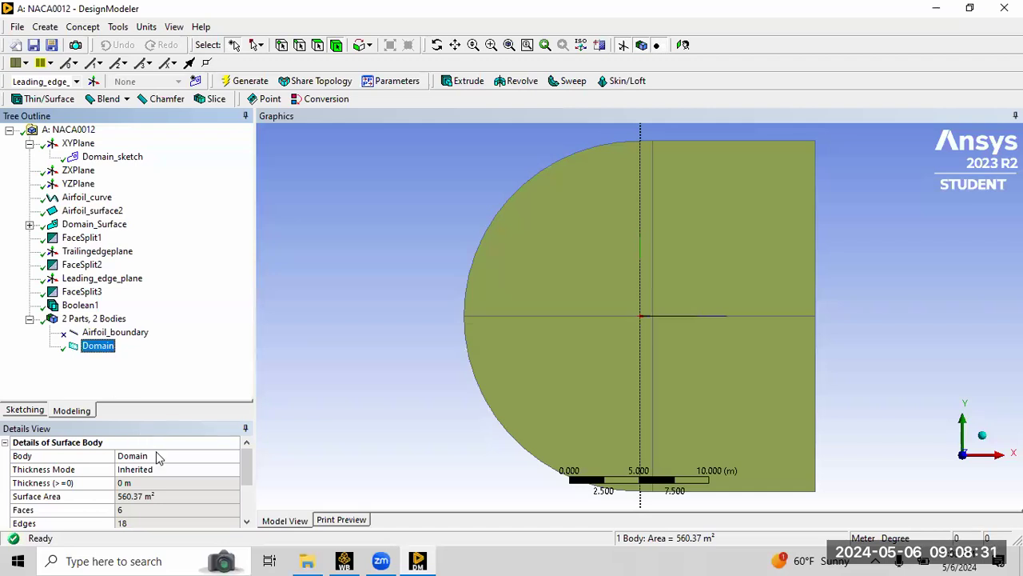
{"action": "left_click", "coordinate": [250, 486]}
{"action": "scroll", "coordinate": [144, 482], "scroll_direction": "down", "scroll_amount": 1}
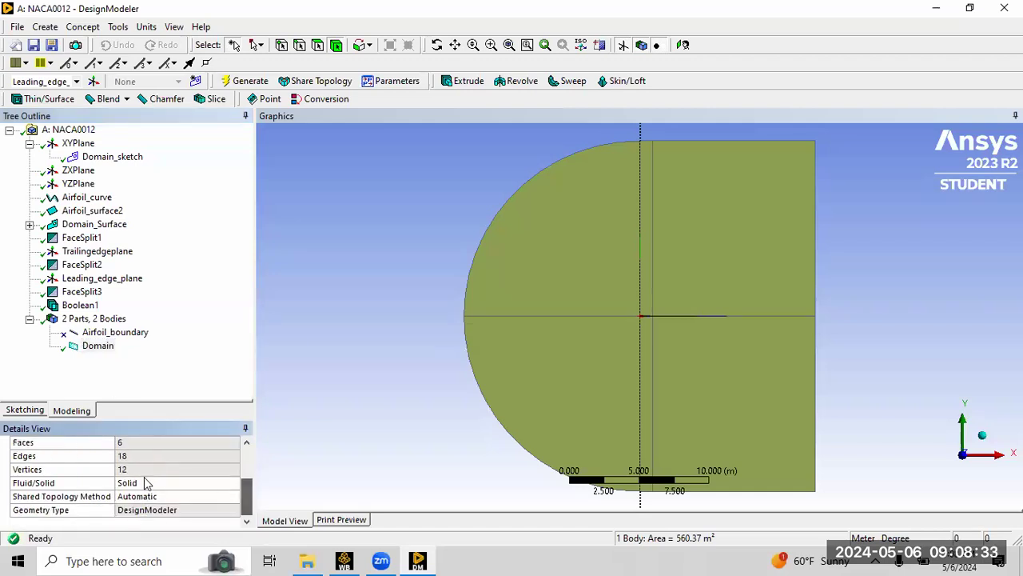
{"action": "left_click", "coordinate": [163, 482]}
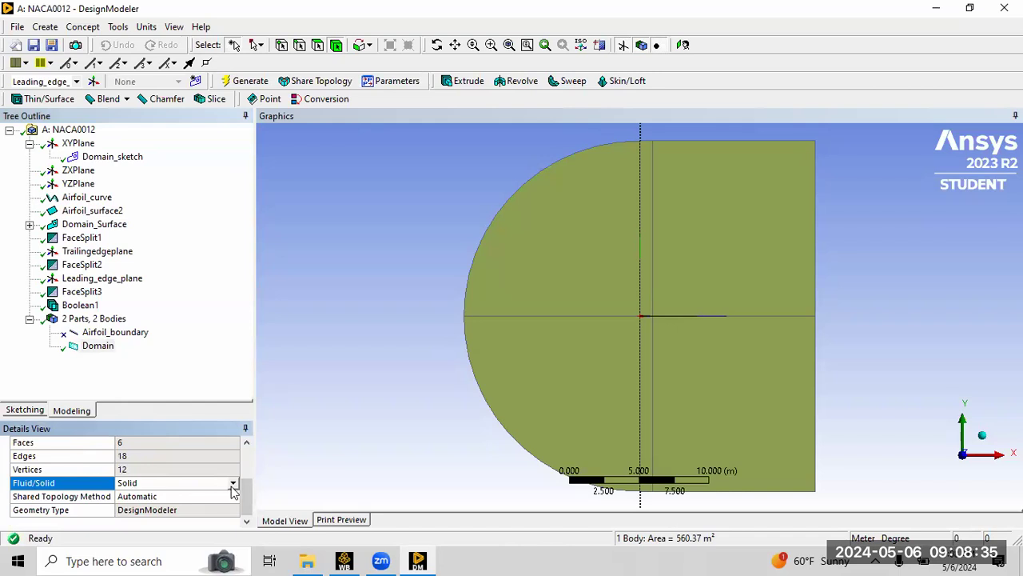
{"action": "left_click", "coordinate": [233, 485]}
{"action": "left_click", "coordinate": [224, 496]}
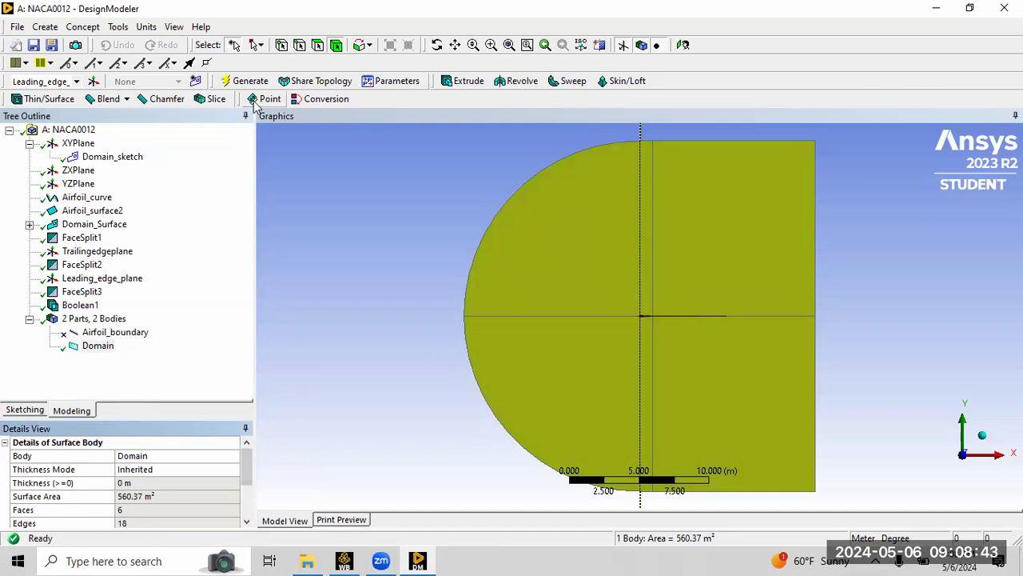
{"action": "left_click", "coordinate": [254, 84]}
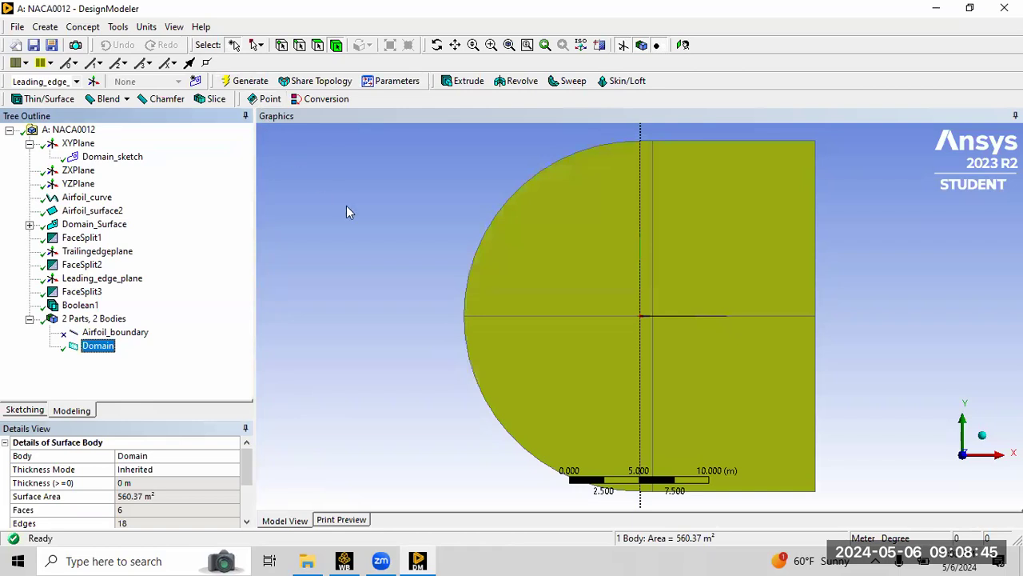
{"action": "left_click", "coordinate": [907, 297]}
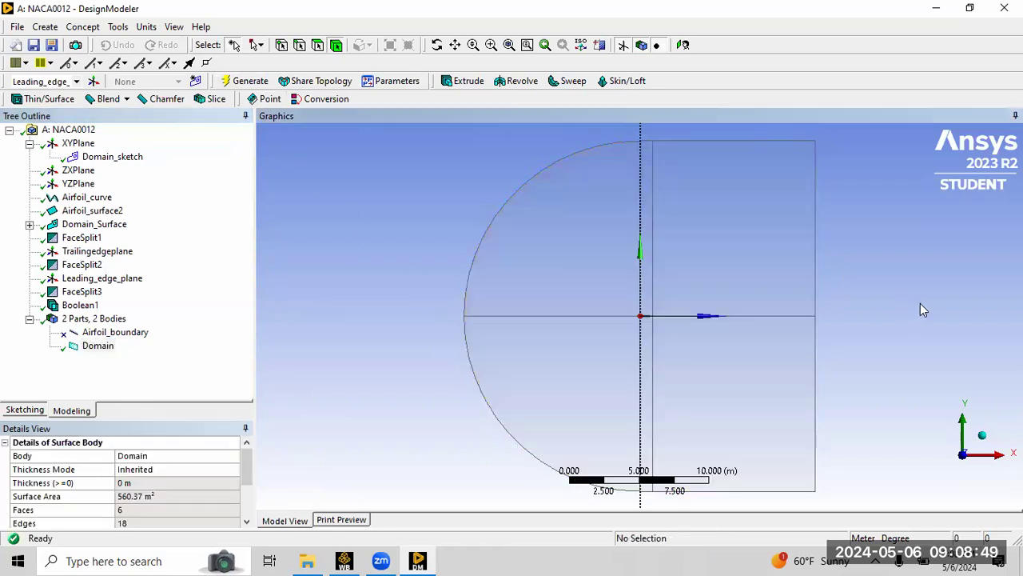